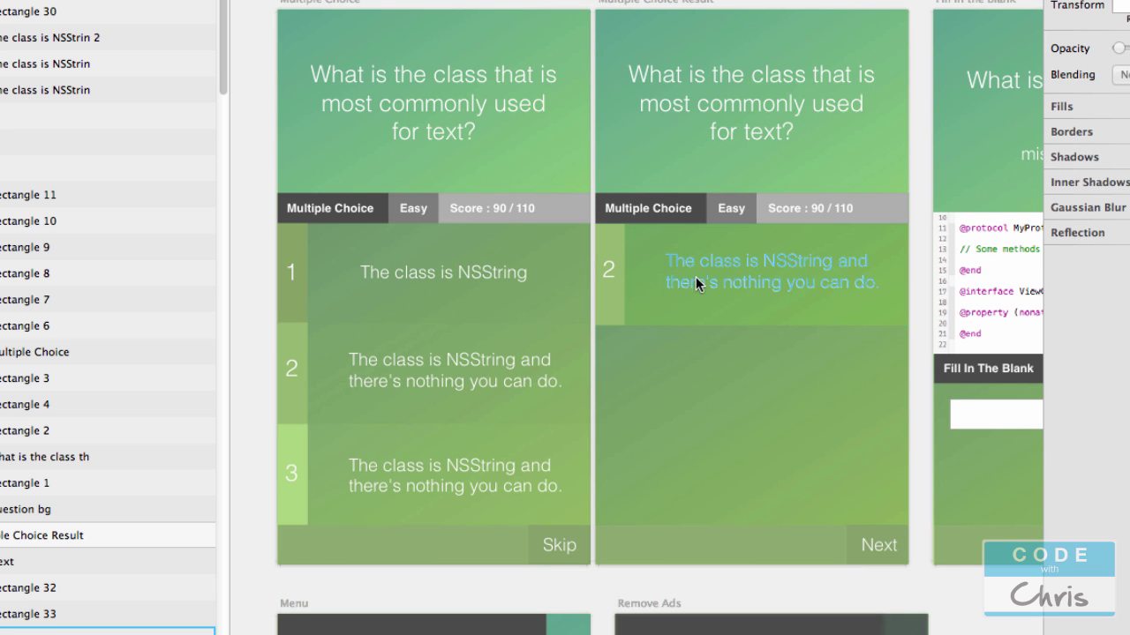
# Look through the finished quiz app artboards: Multiple Choice, Fill in the blank, Find The Error, their result screens, Menu and Remove Ads
pyautogui.hscroll(10, 826, 201)
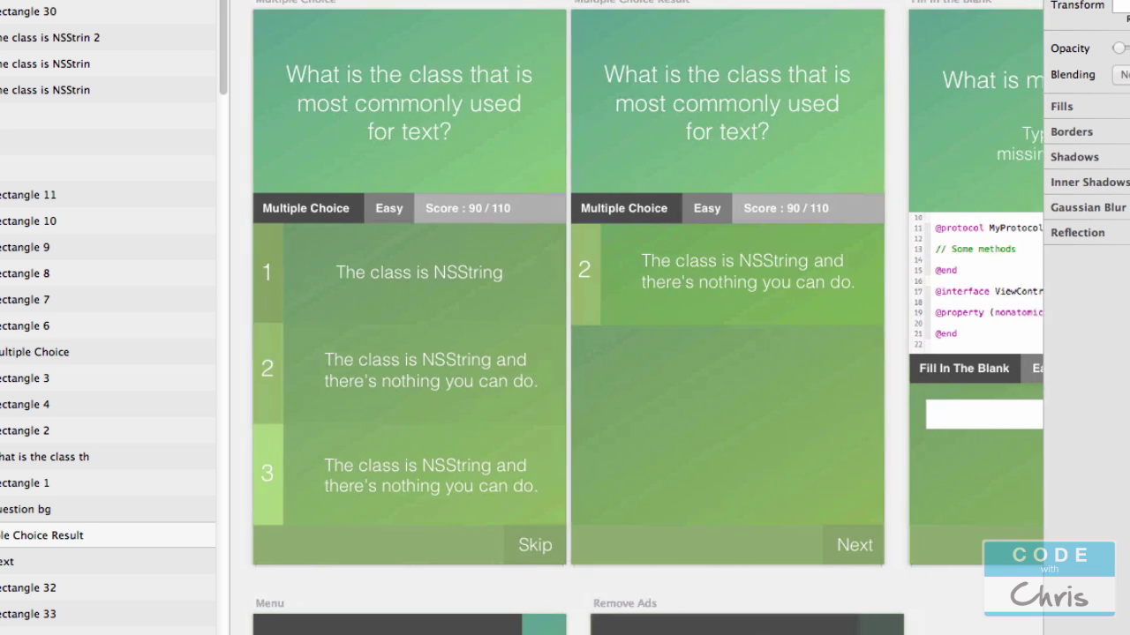
pyautogui.hscroll(5, 635, 318)
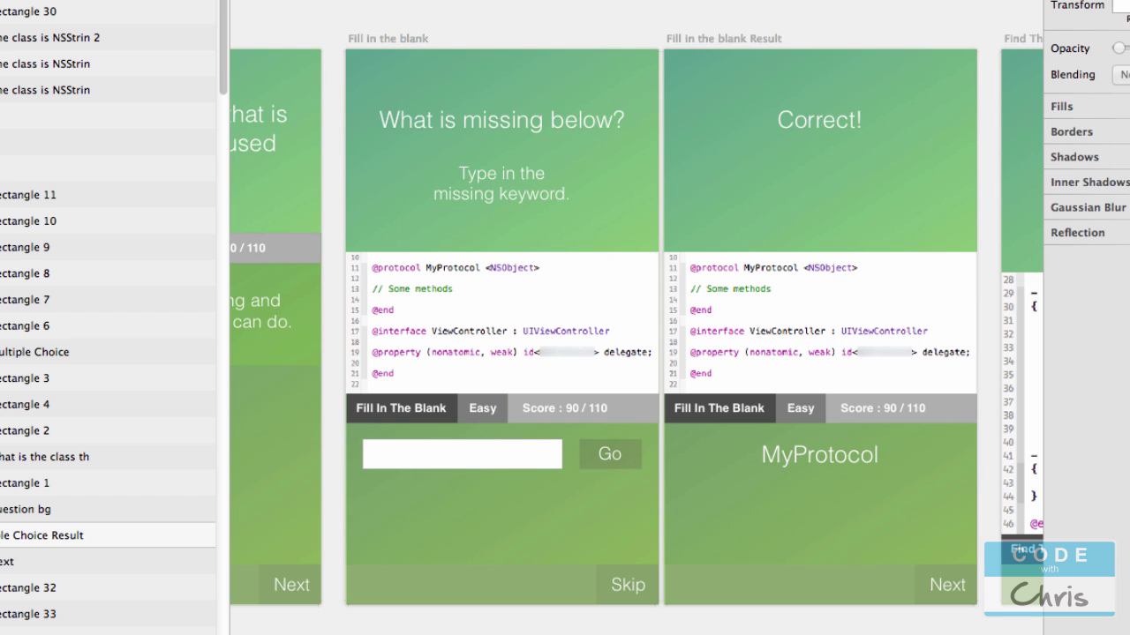
pyautogui.hscroll(8, 635, 326)
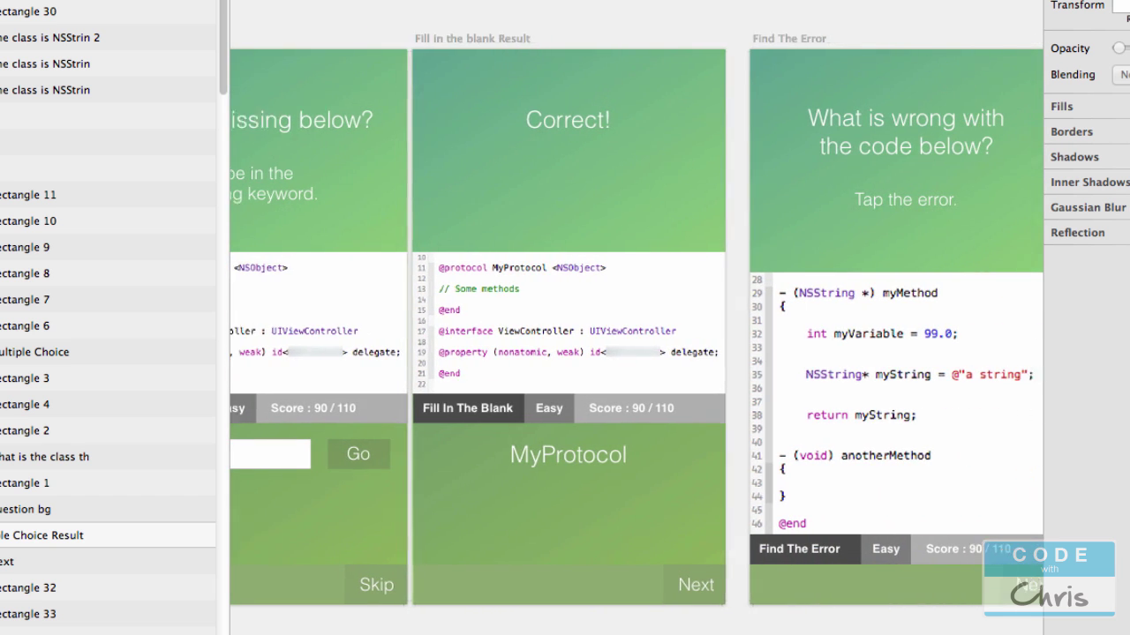
pyautogui.hscroll(12, 635, 327)
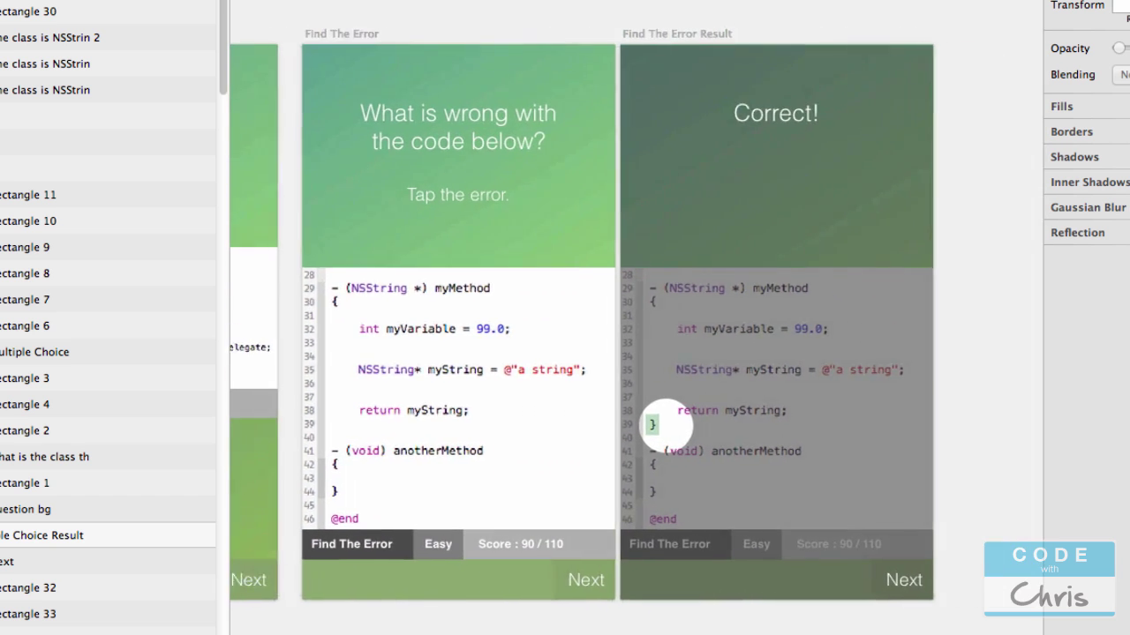
pyautogui.hscroll(-2, 635, 326)
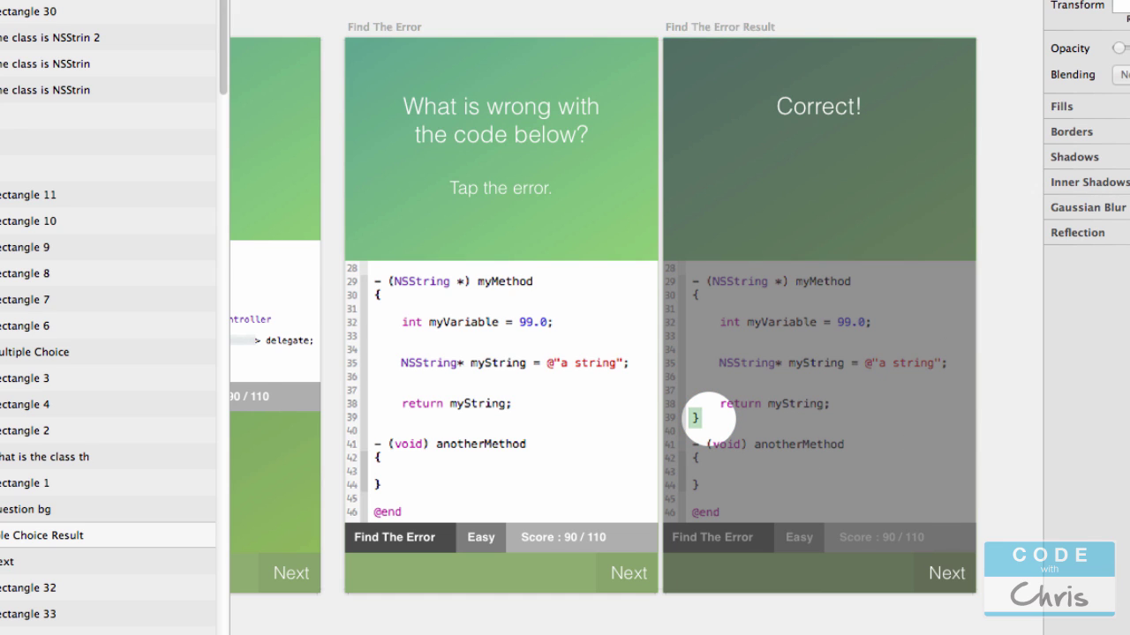
pyautogui.moveTo(406, 618)
pyautogui.mouseDown()
pyautogui.moveTo(462, 555)
pyautogui.moveTo(642, 416)
pyautogui.moveTo(409, 467)
pyautogui.moveTo(550, 371)
pyautogui.moveTo(510, 374)
pyautogui.moveTo(738, 375)
pyautogui.moveTo(650, 361)
pyautogui.moveTo(663, 363)
pyautogui.mouseUp()
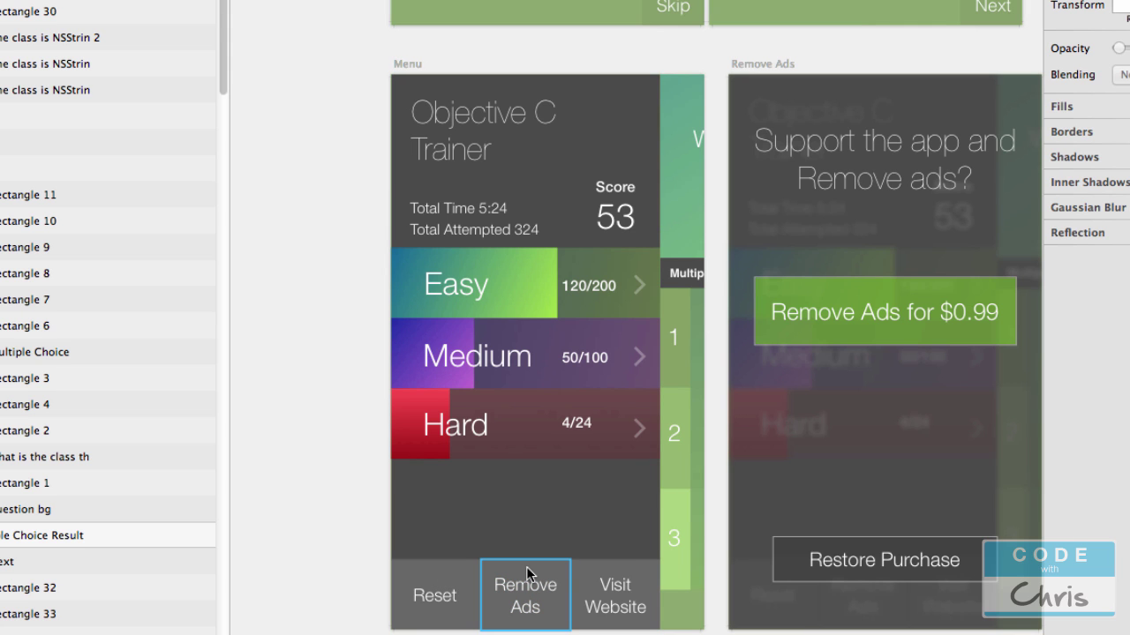
pyautogui.hscroll(1, 843, 429)
pyautogui.moveTo(844, 429); pyautogui.dragTo(800, 432)
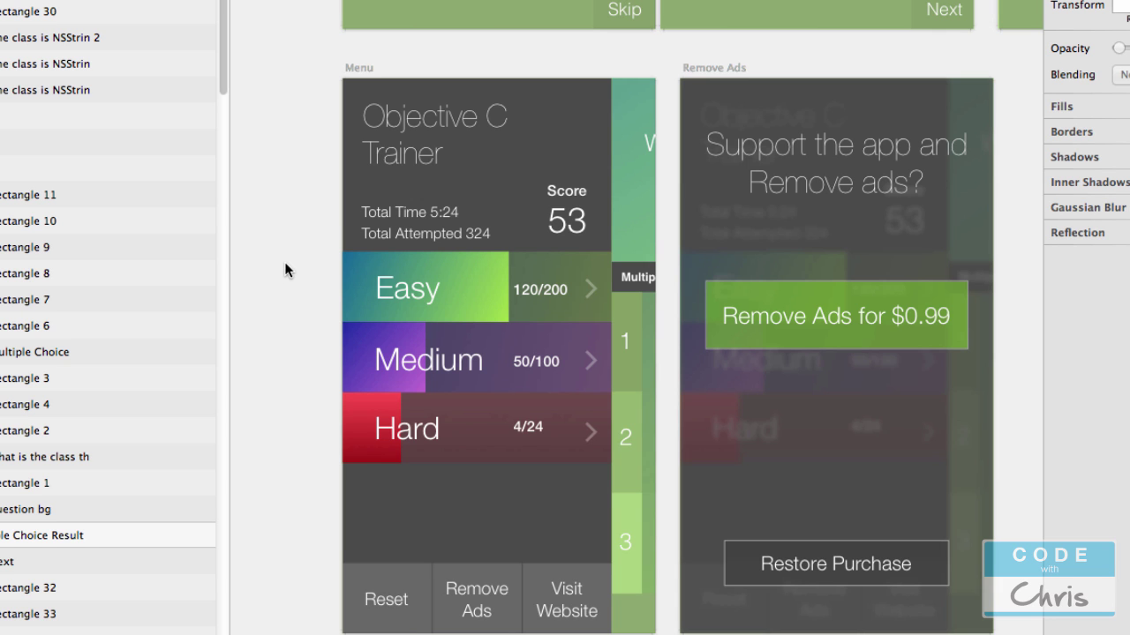
pyautogui.moveTo(300, 17); pyautogui.dragTo(265, 244)
pyautogui.moveTo(277, 78); pyautogui.dragTo(275, 341)
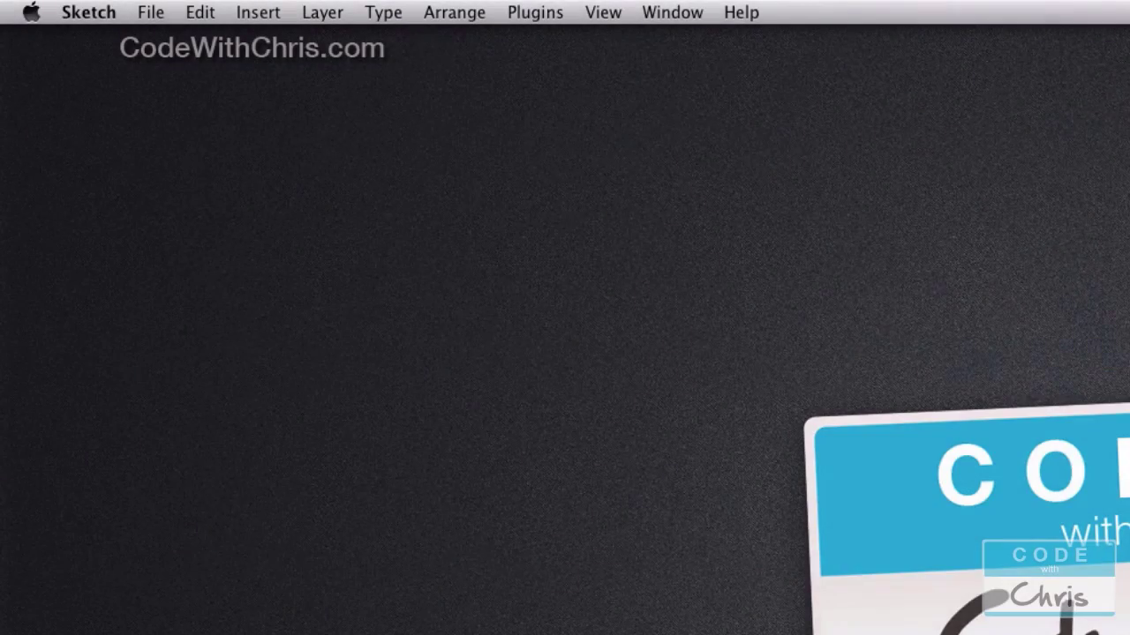
# Create a new document from the iOS UI Design template and enlarge its window to fill the screen
pyautogui.click(147, 10)
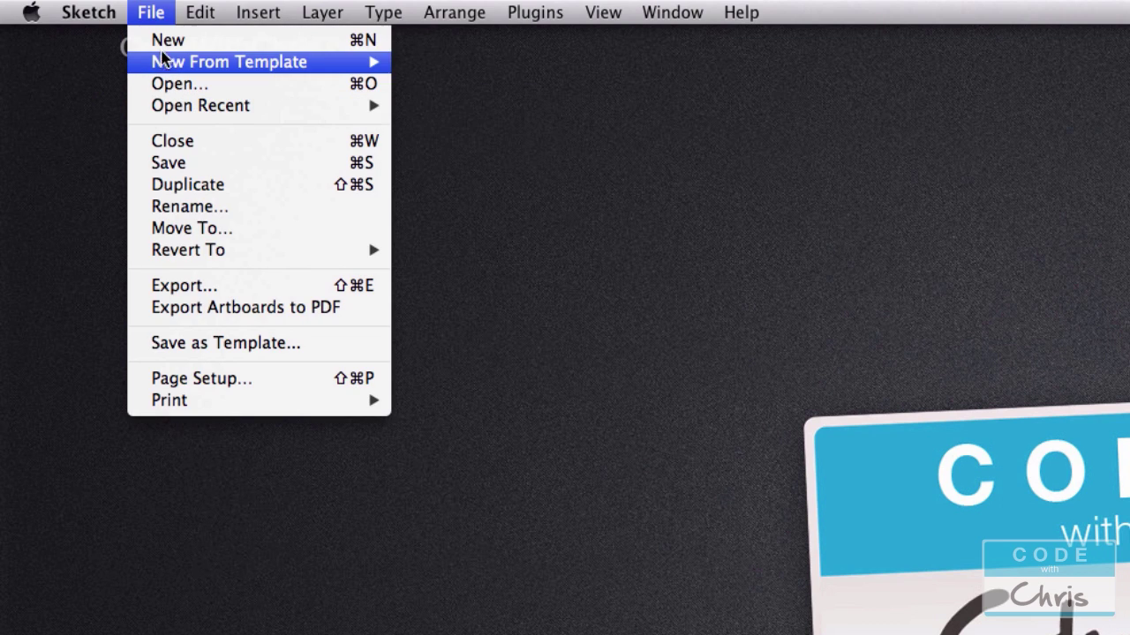
pyautogui.moveTo(165, 69)
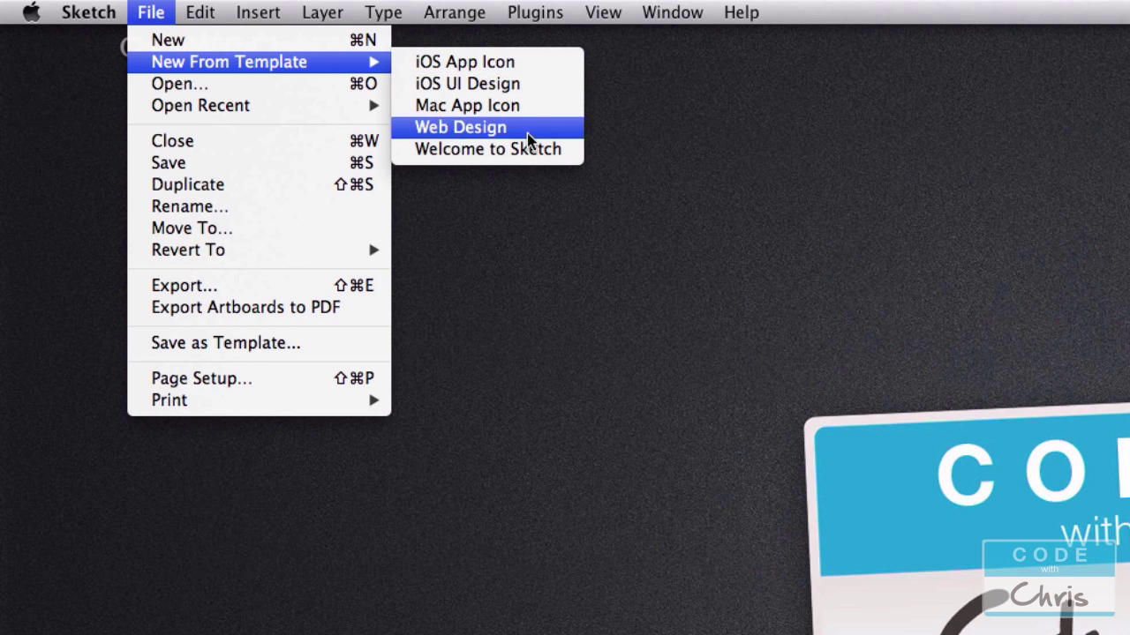
pyautogui.click(527, 90)
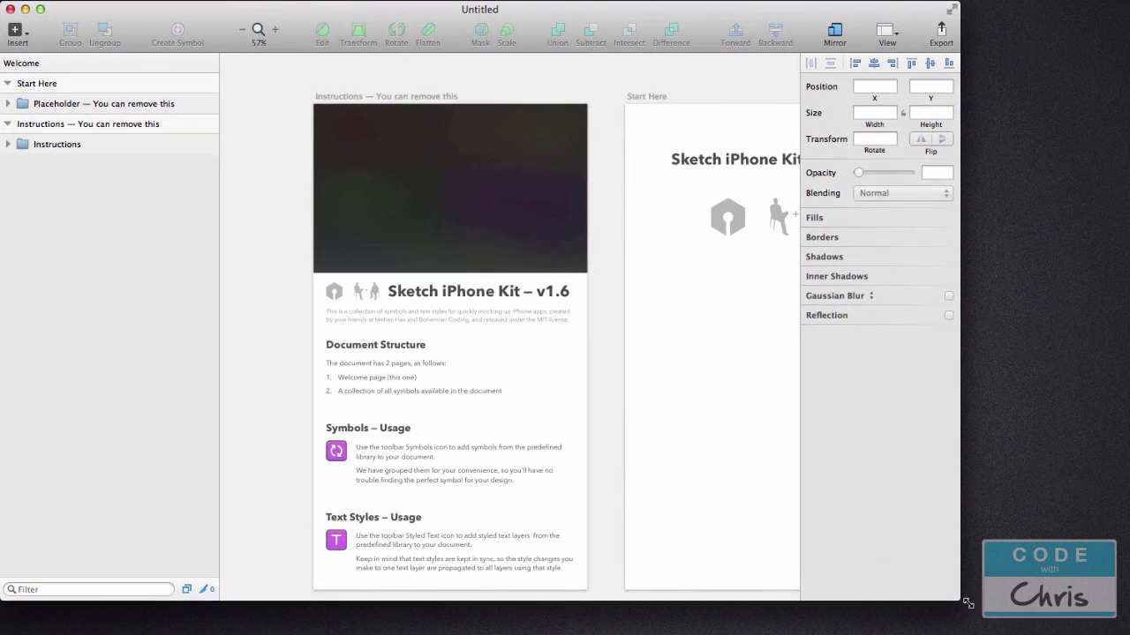
pyautogui.moveTo(958, 600); pyautogui.dragTo(1129, 634)
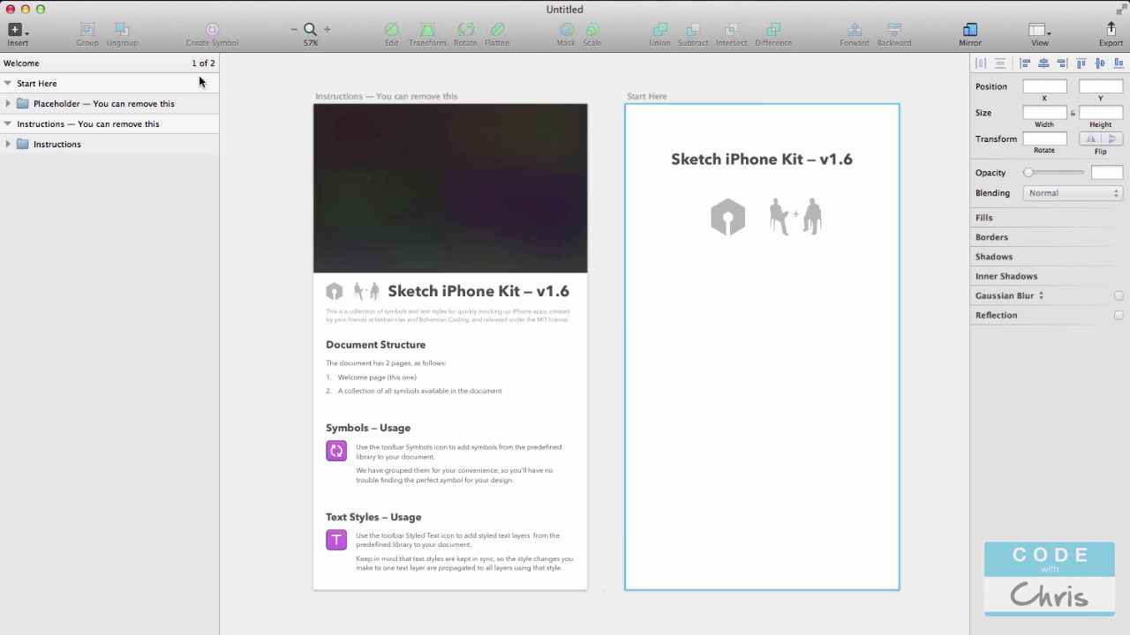
# Delete the Start Here artboard together with its layers
pyautogui.click(53, 84)
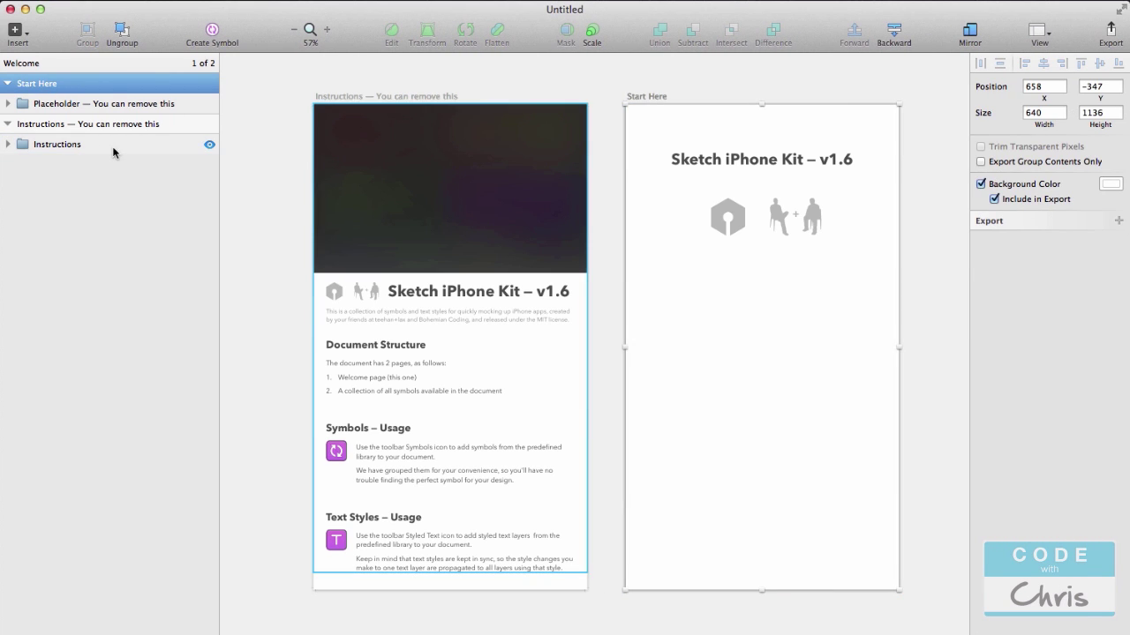
pyautogui.click(94, 124)
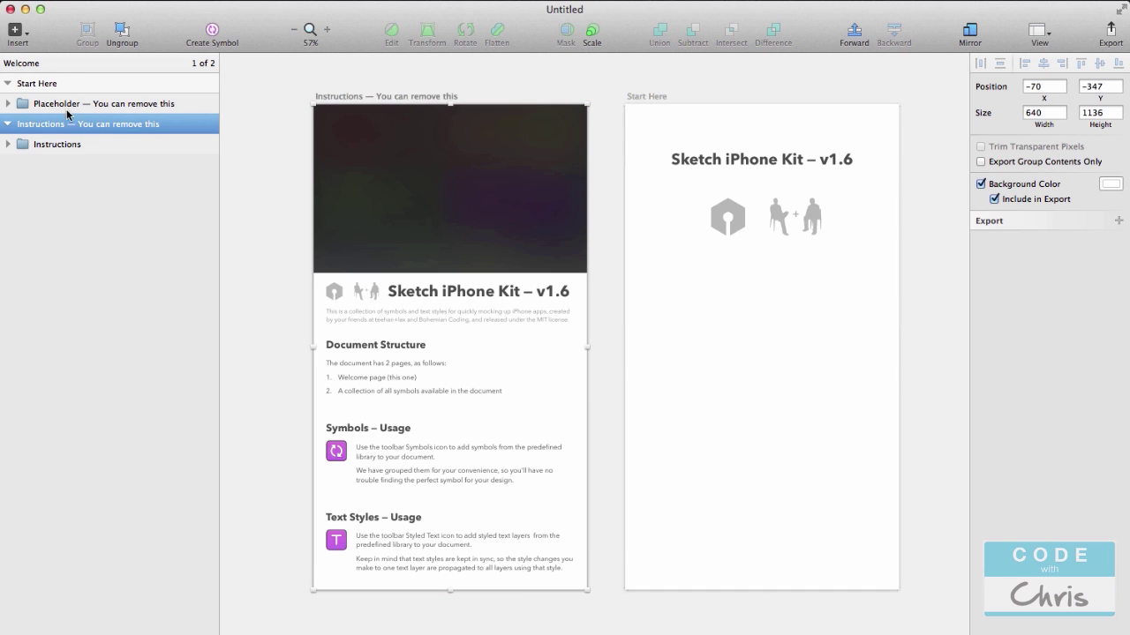
pyautogui.click(75, 87)
pyautogui.rightClick(75, 87)
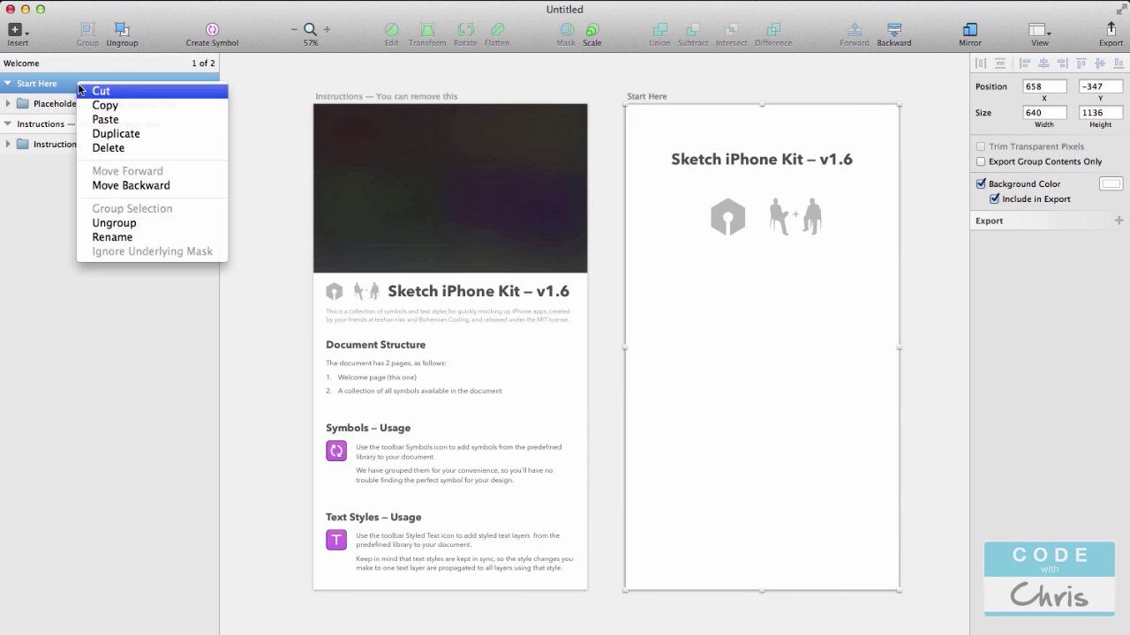
pyautogui.click(115, 148)
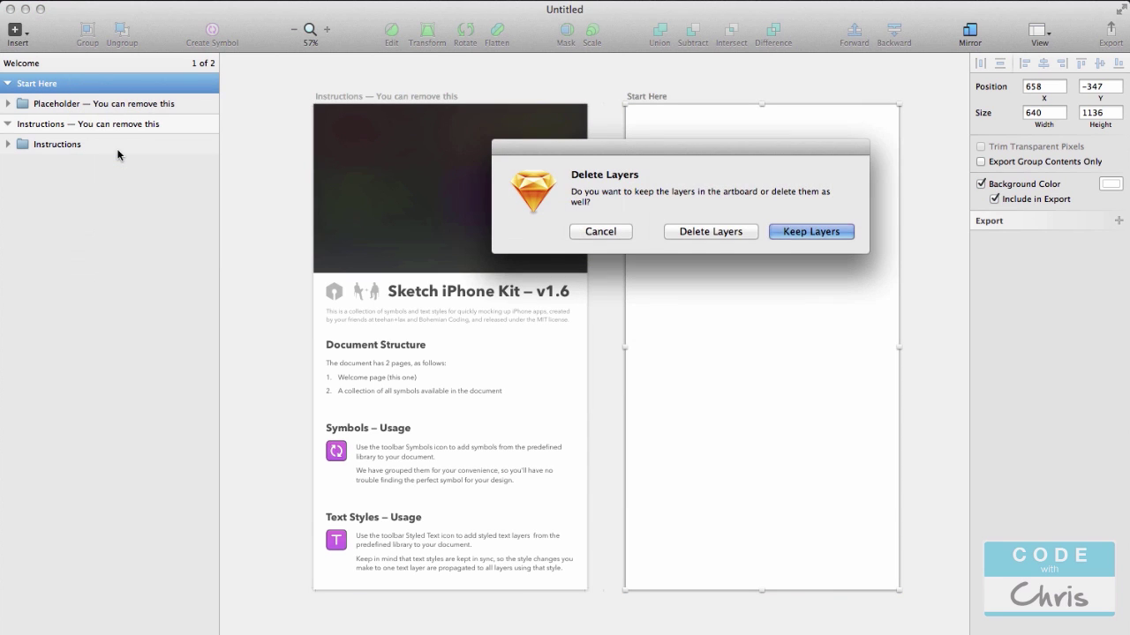
pyautogui.click(693, 233)
# Delete the Instructions group and its artboard so that the page is empty
pyautogui.click(70, 82)
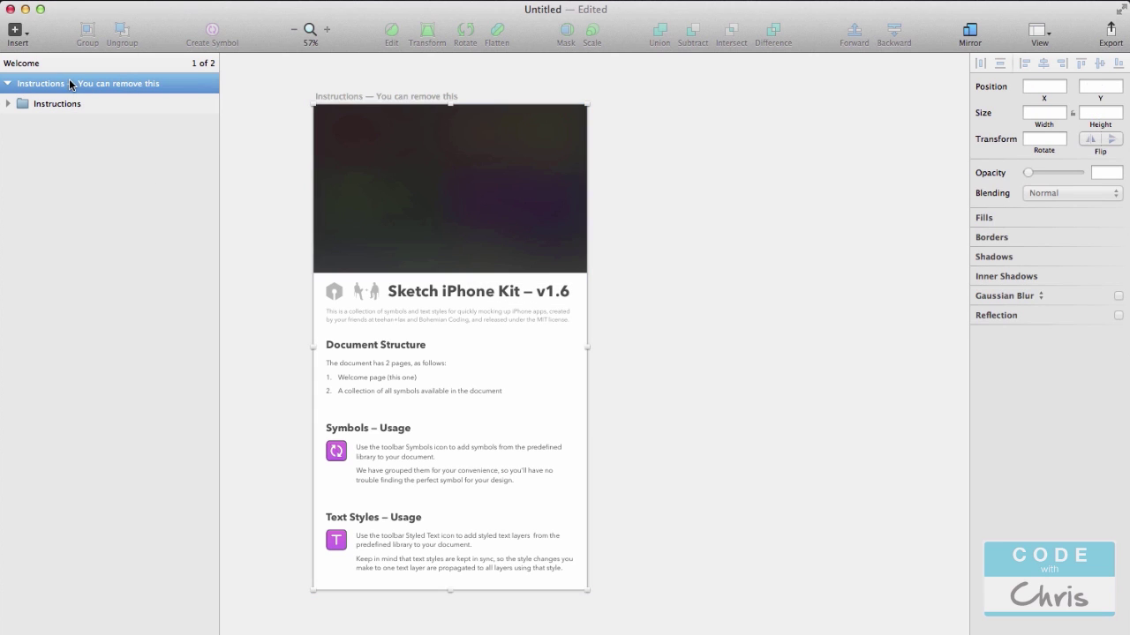
pyautogui.rightClick(141, 82)
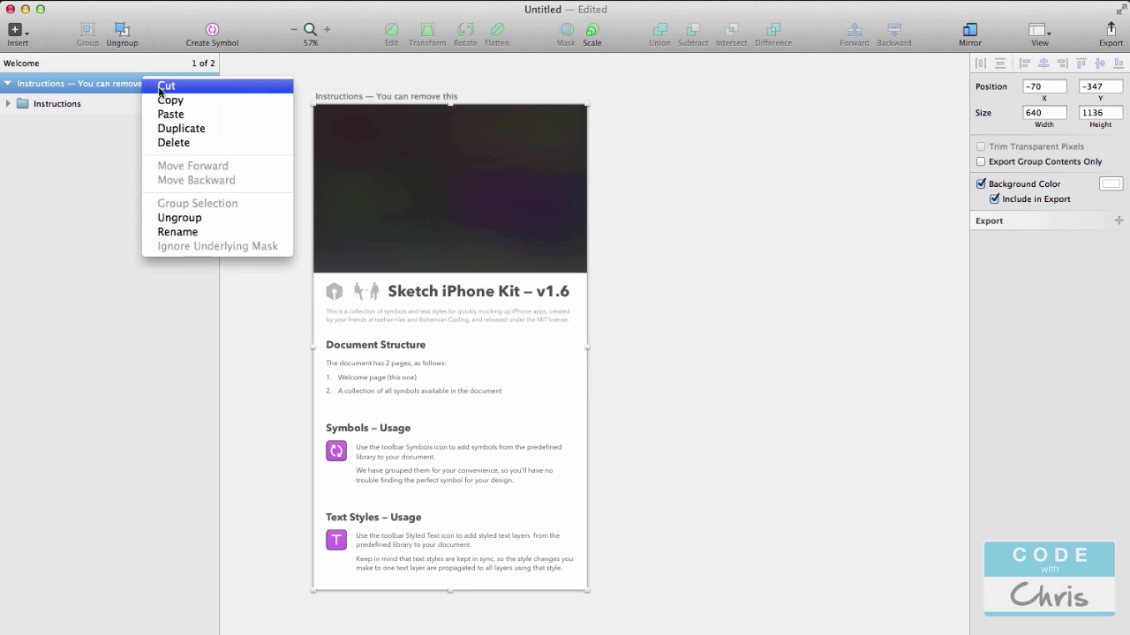
pyautogui.click(81, 104)
pyautogui.click(81, 105)
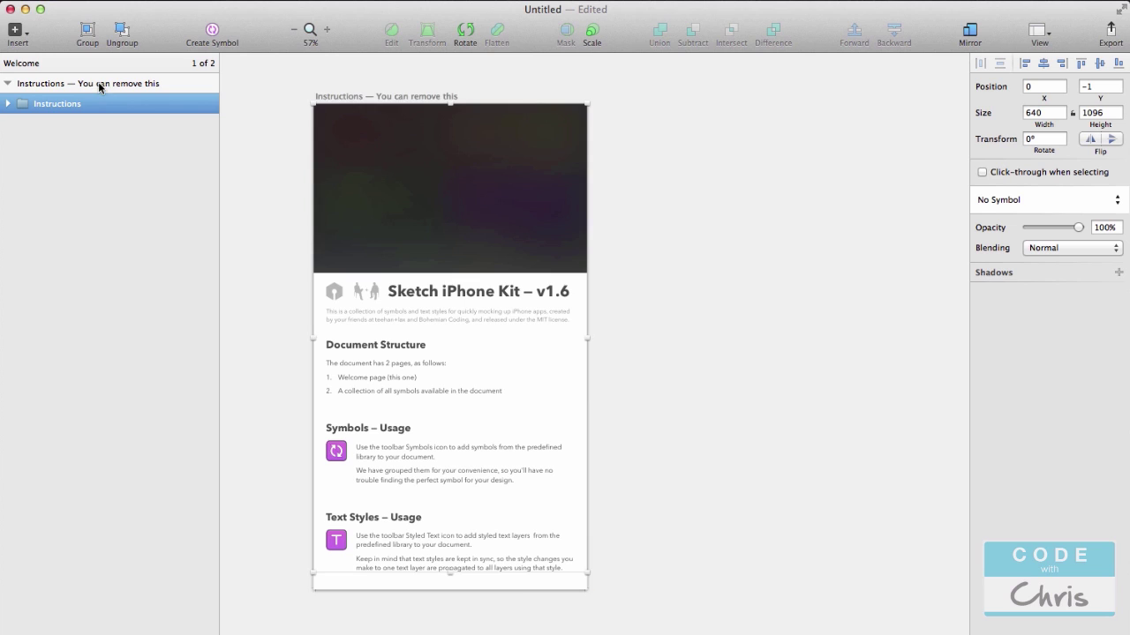
pyautogui.rightClick(110, 83)
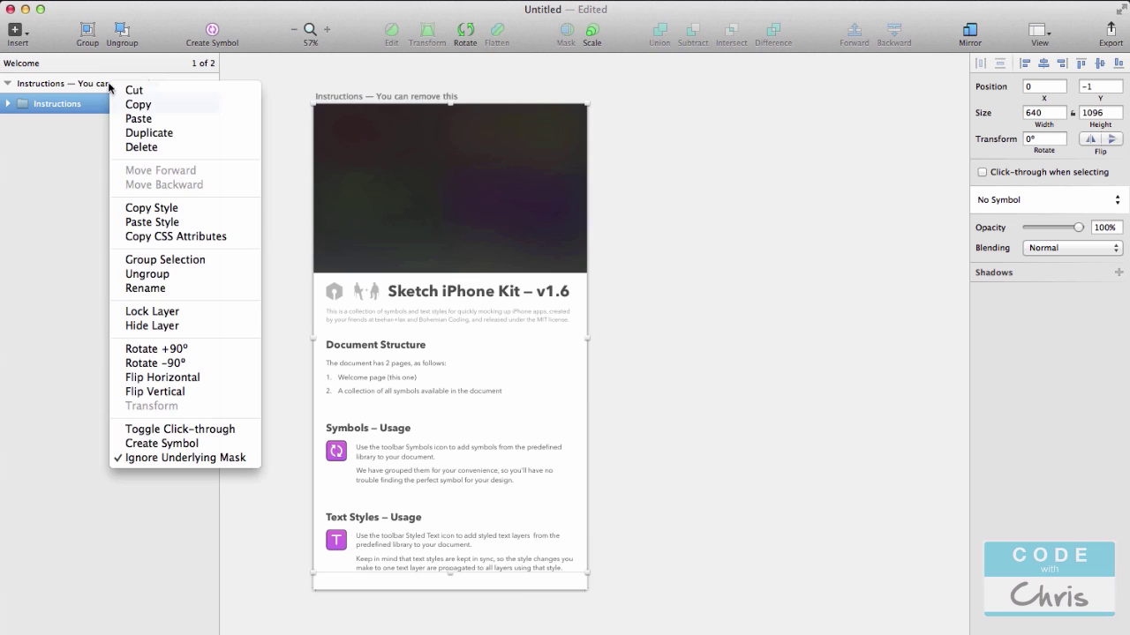
pyautogui.click(166, 148)
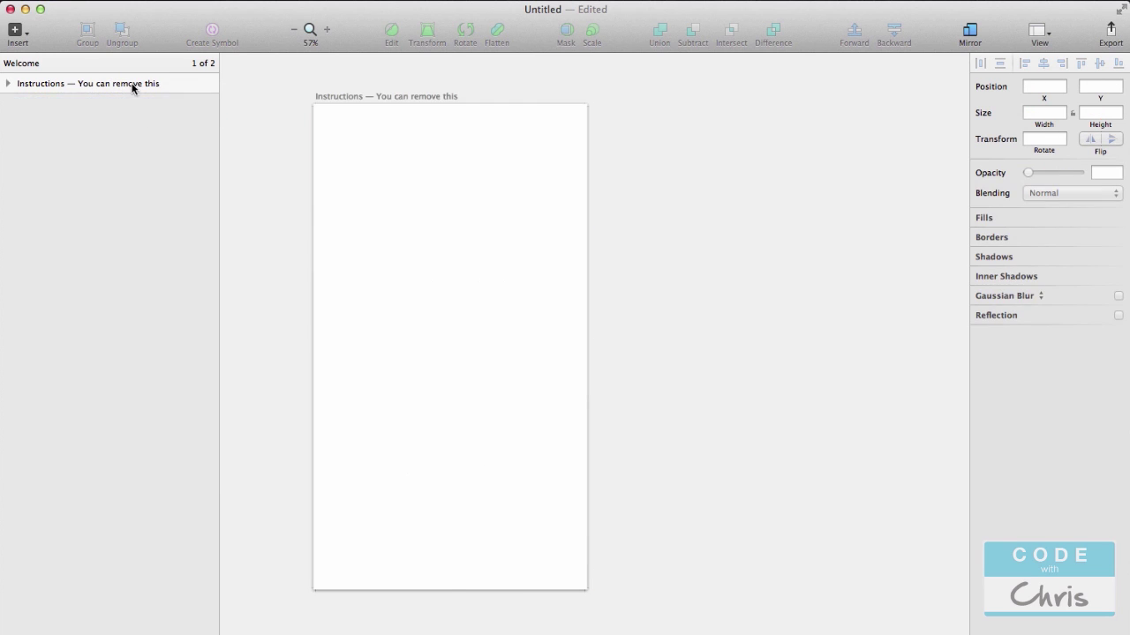
pyautogui.click(131, 83)
pyautogui.press('Delete')
# Insert an iPhone Portrait artboard of 640x1136 px and rename it Multiple Choice
pyautogui.click(20, 33)
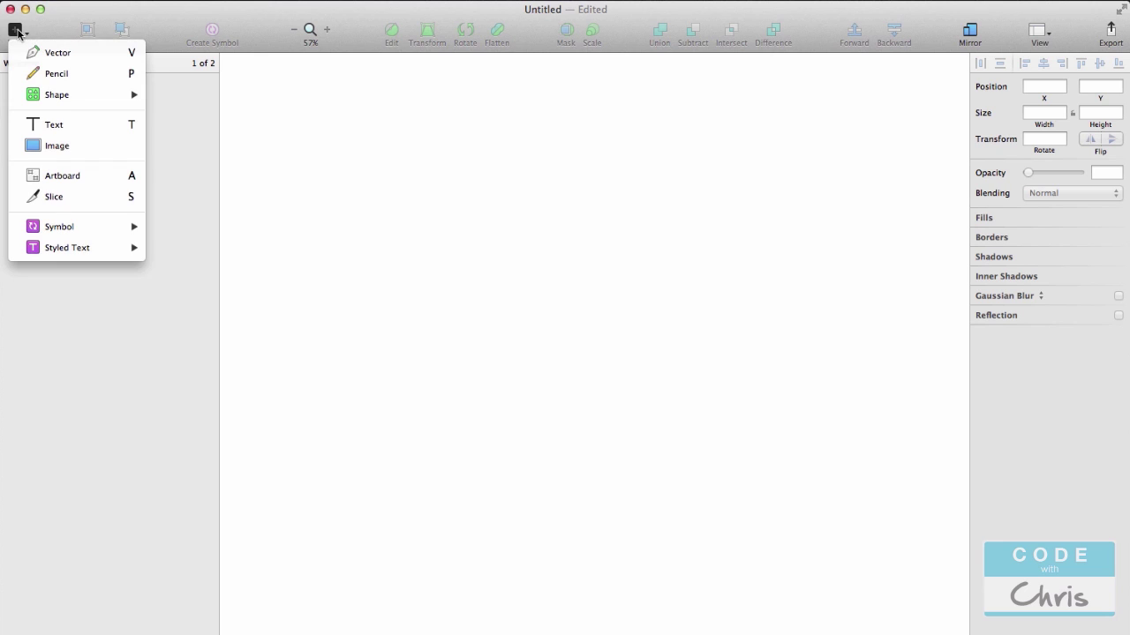
pyautogui.click(64, 177)
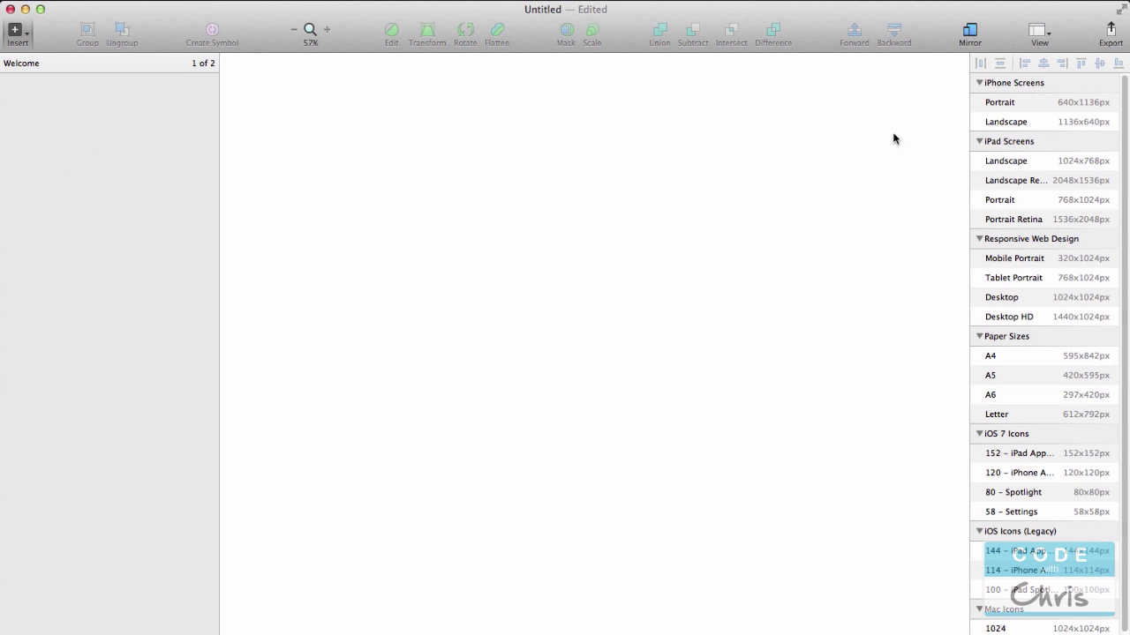
pyautogui.click(1044, 104)
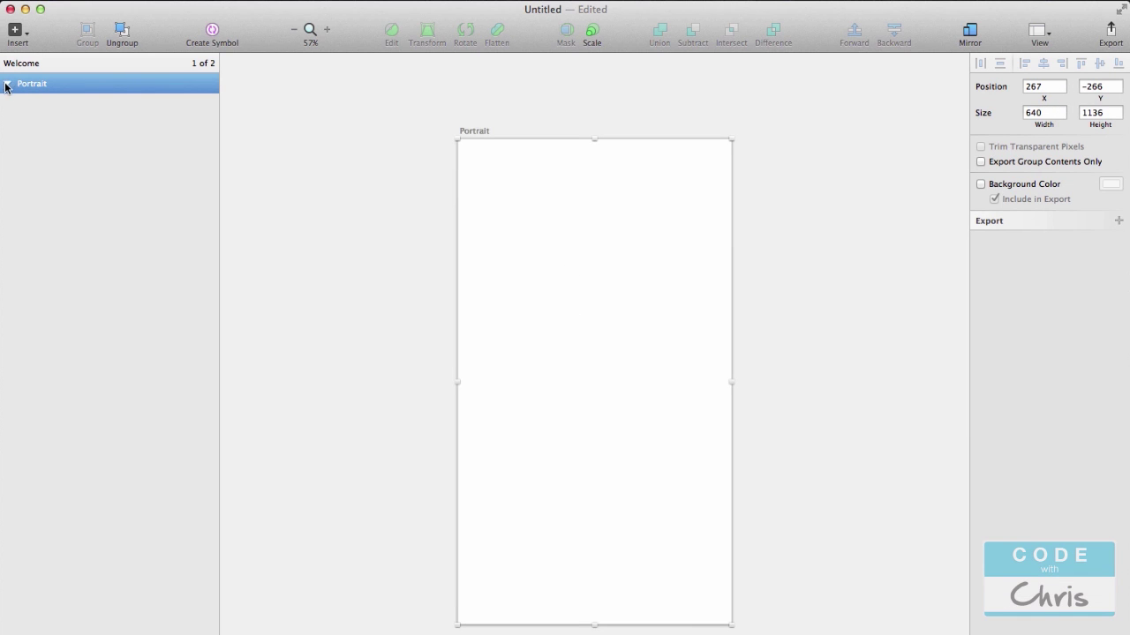
pyautogui.doubleClick(37, 83)
pyautogui.write('ultiple Ch')
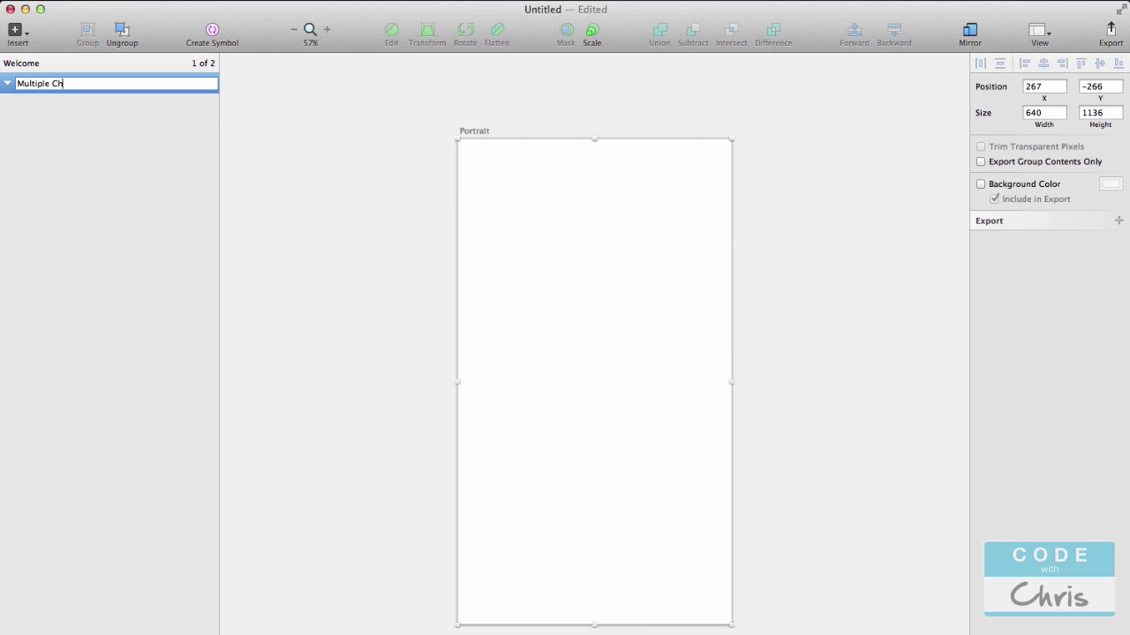
pyautogui.press('Return')
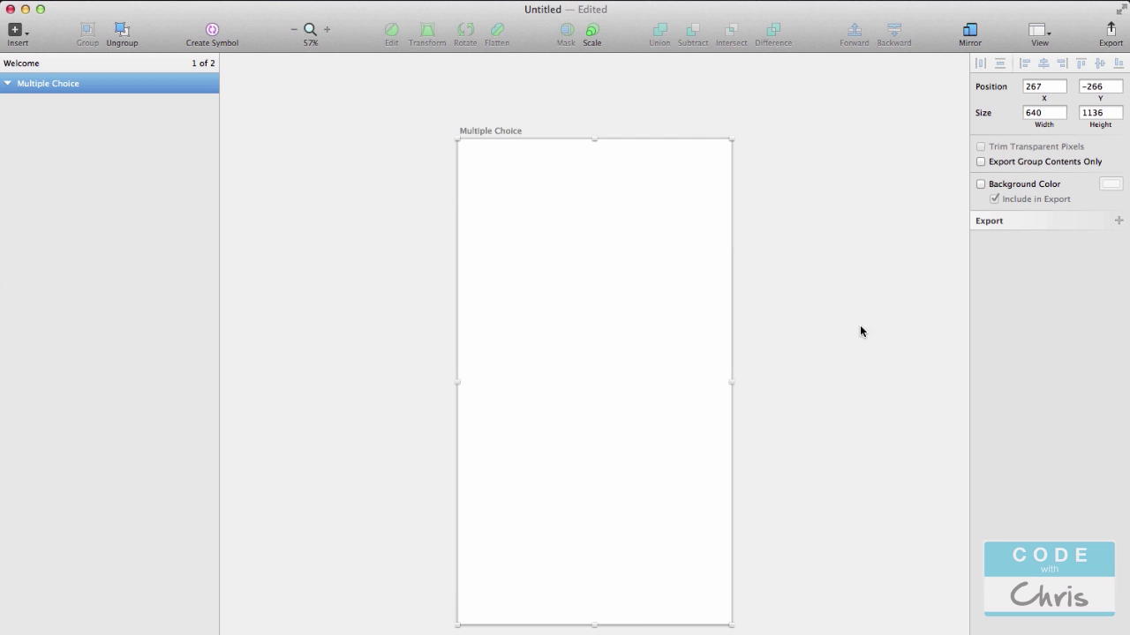
# Set the Multiple Choice artboard's position to X 0 and Y 0
pyautogui.hscroll(4, 852, 329)
pyautogui.click(1044, 87)
pyautogui.doubleClick(1043, 86)
pyautogui.write('0')
pyautogui.press('Tab')
pyautogui.write('0')
pyautogui.press('Tab')
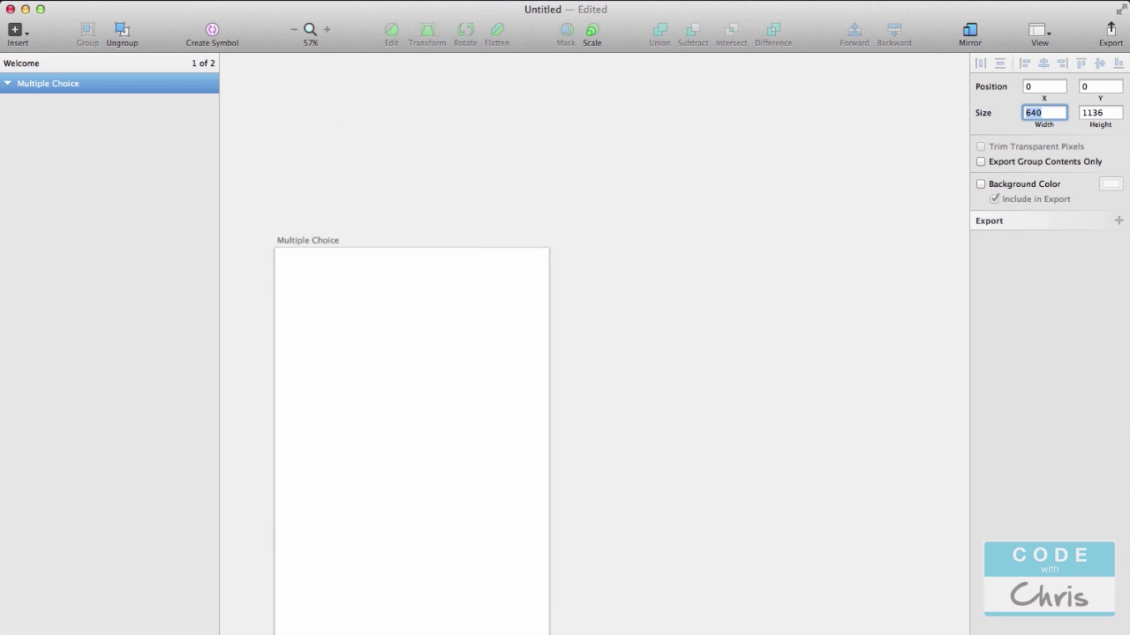
# Turn on the Multiple Choice artboard's background color and set it to the light green preset
pyautogui.moveTo(702, 427); pyautogui.dragTo(754, 293)
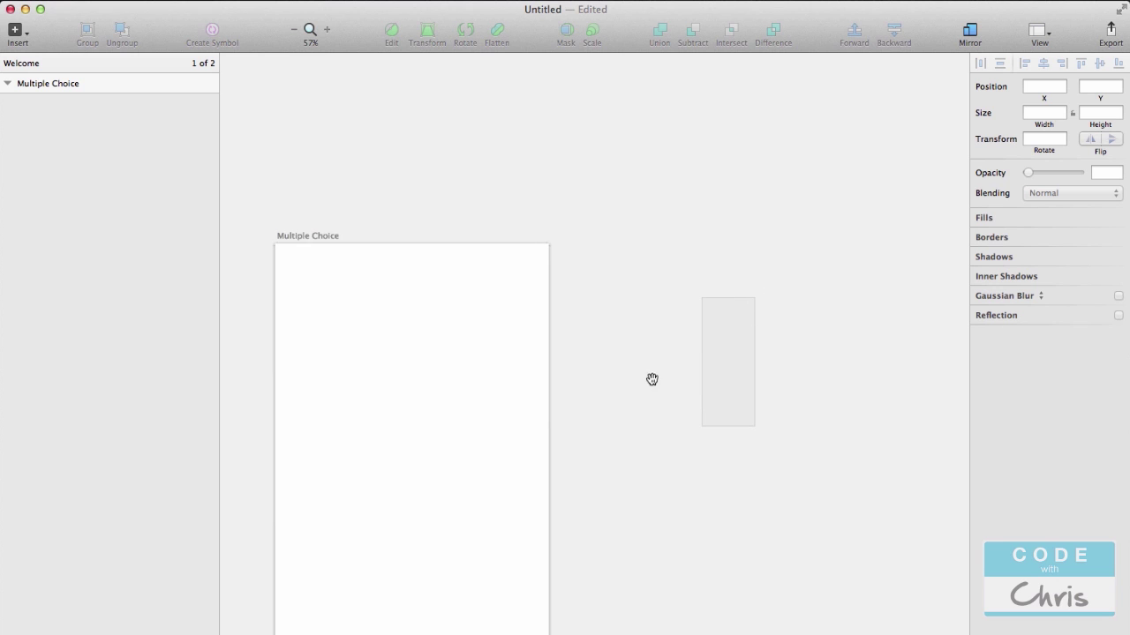
pyautogui.moveTo(630, 383); pyautogui.dragTo(628, 315)
pyautogui.moveTo(668, 415); pyautogui.dragTo(692, 316)
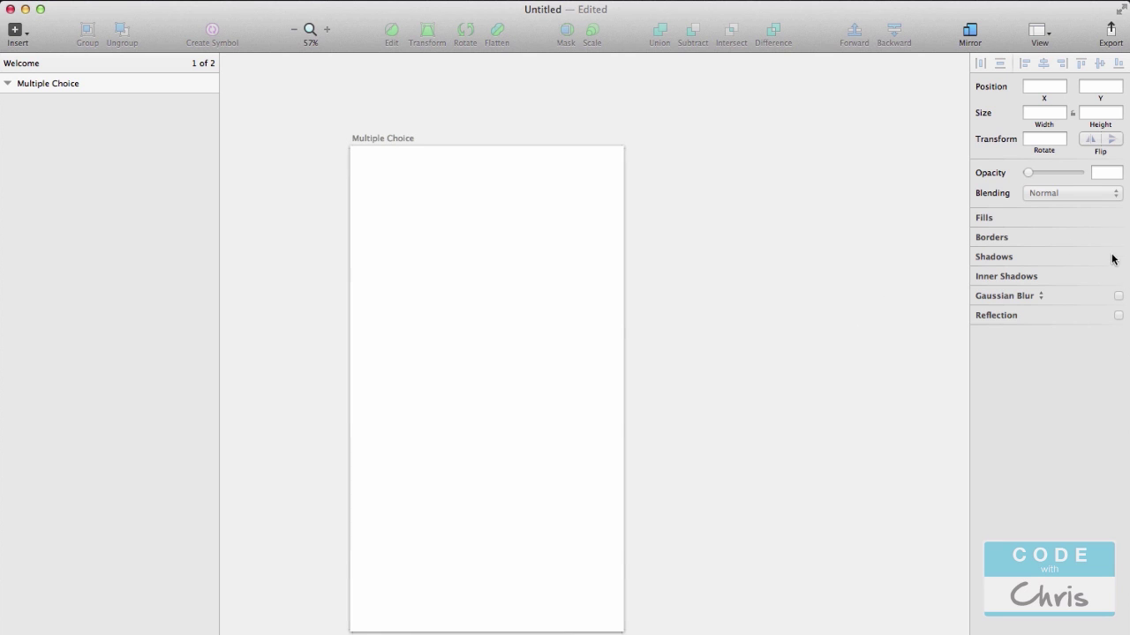
pyautogui.click(429, 267)
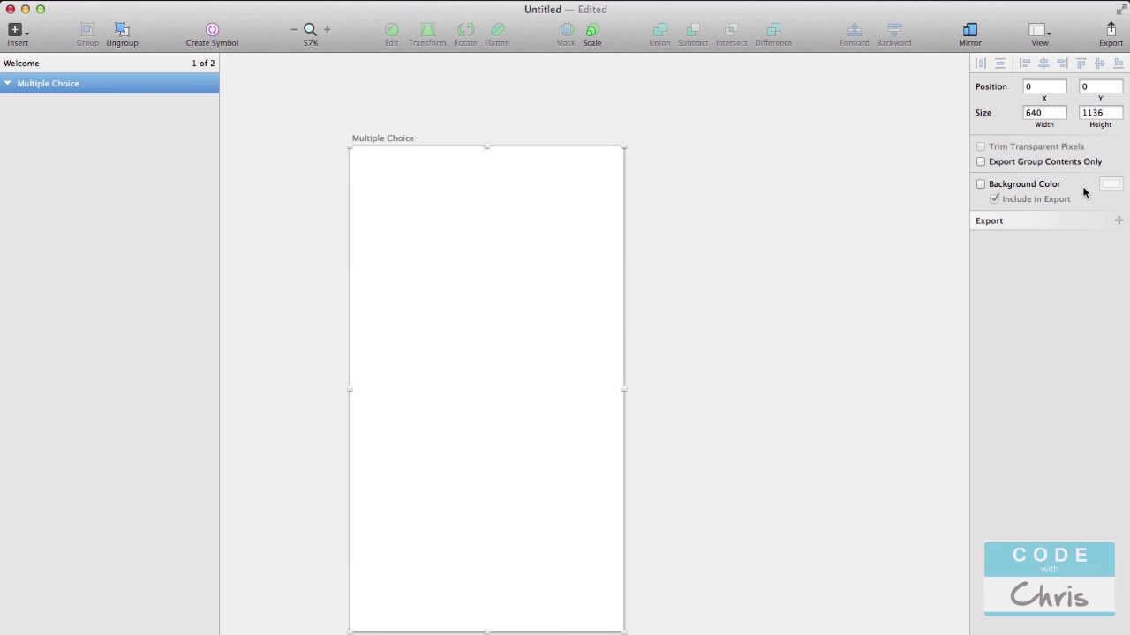
pyautogui.click(1003, 188)
pyautogui.click(1110, 183)
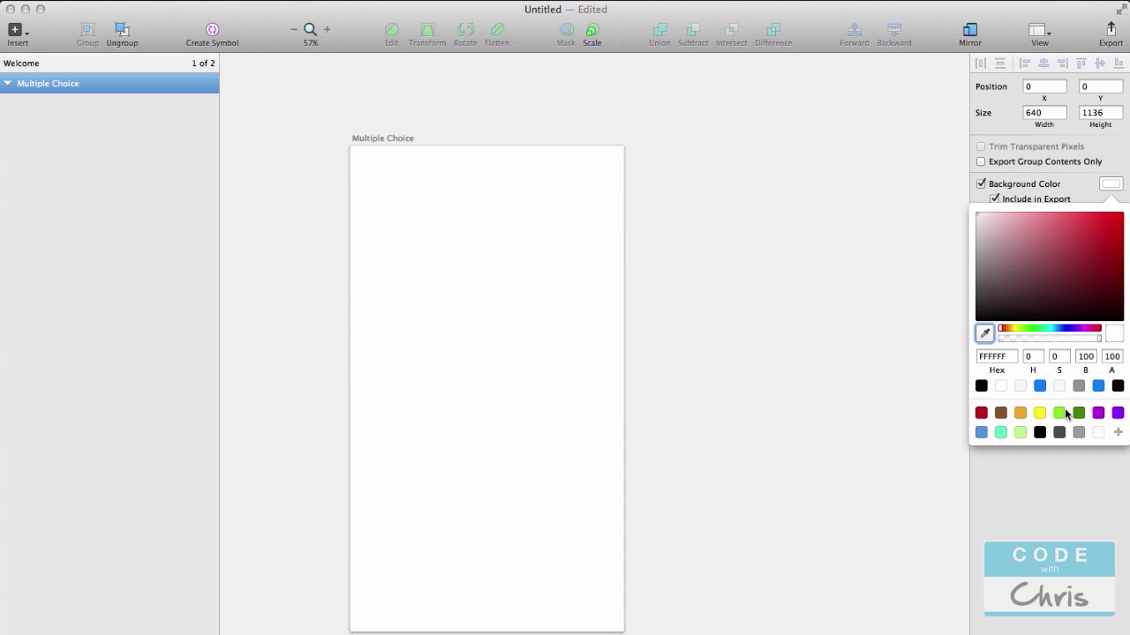
pyautogui.click(1020, 432)
pyautogui.click(892, 378)
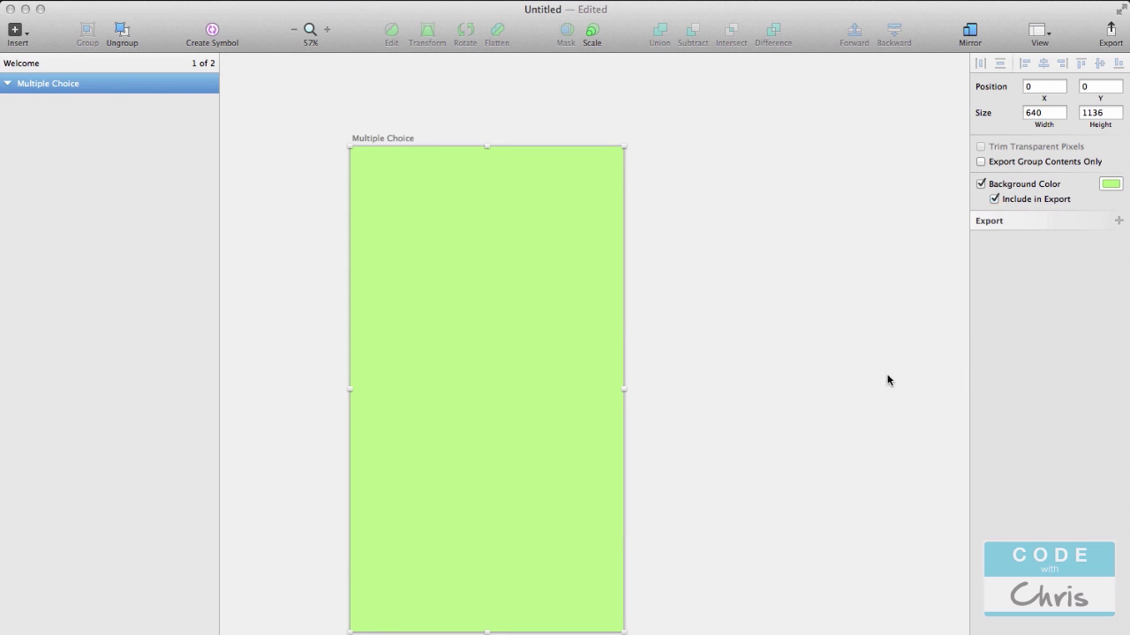
# Draw a rectangle about 634 by 1043 px from the Multiple Choice artboard's upper-left corner, leaving a strip uncovered along its lower edge
pyautogui.click(853, 360)
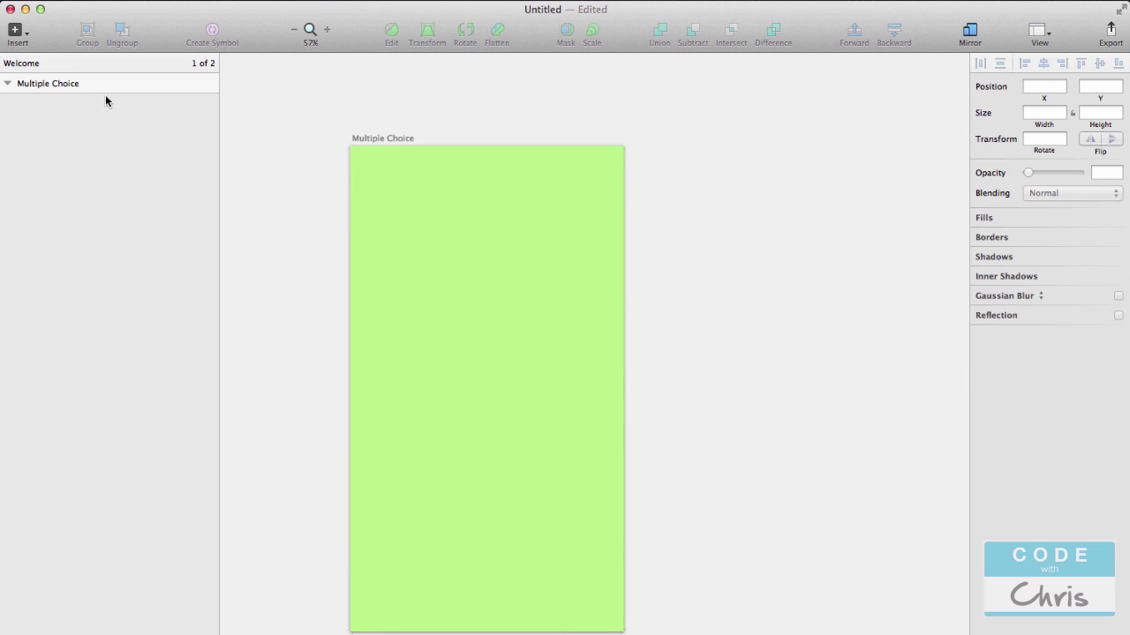
pyautogui.press('r')
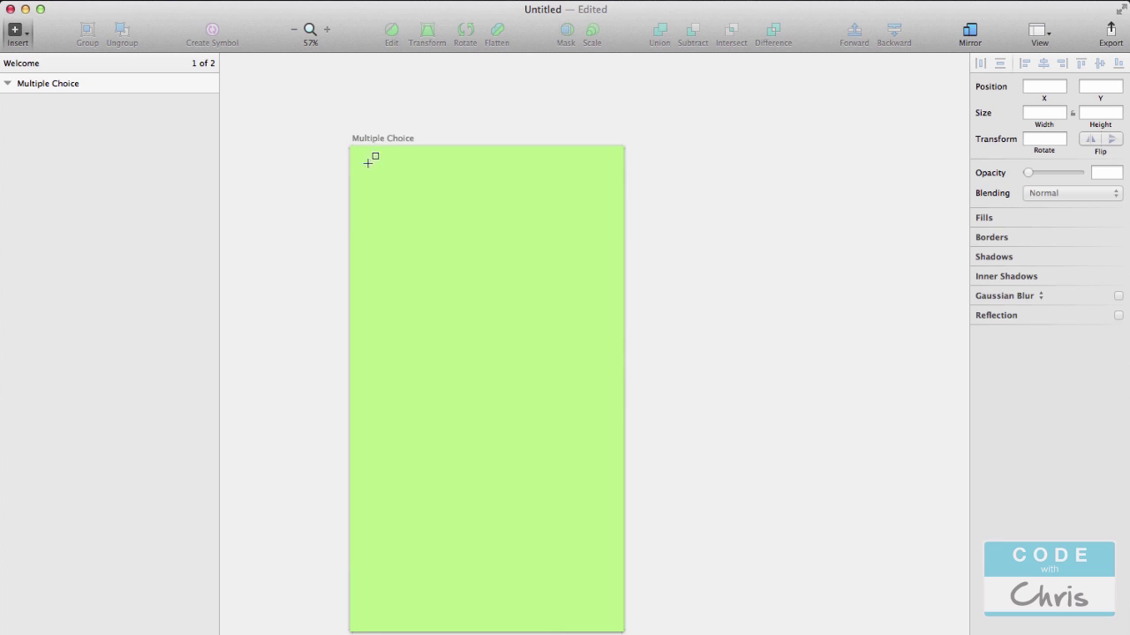
pyautogui.moveTo(349, 146); pyautogui.dragTo(624, 595)
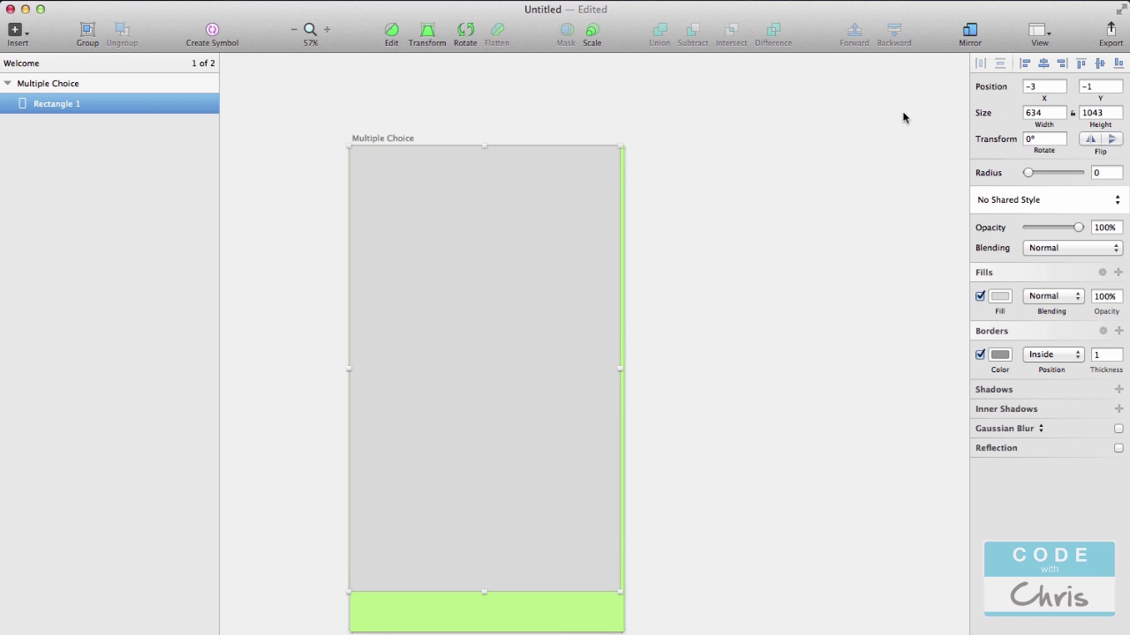
# Set the rectangle's position to X 0 and Y 0 and its width to 640
pyautogui.click(1044, 86)
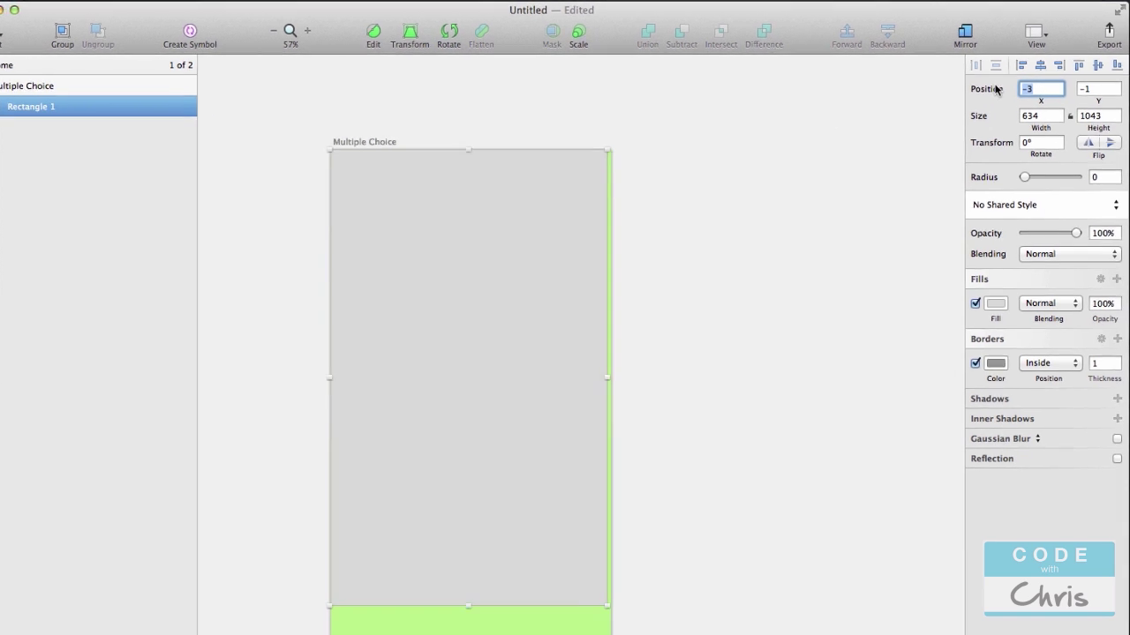
pyautogui.write('0')
pyautogui.press('Tab')
pyautogui.write('0')
pyautogui.press('Tab')
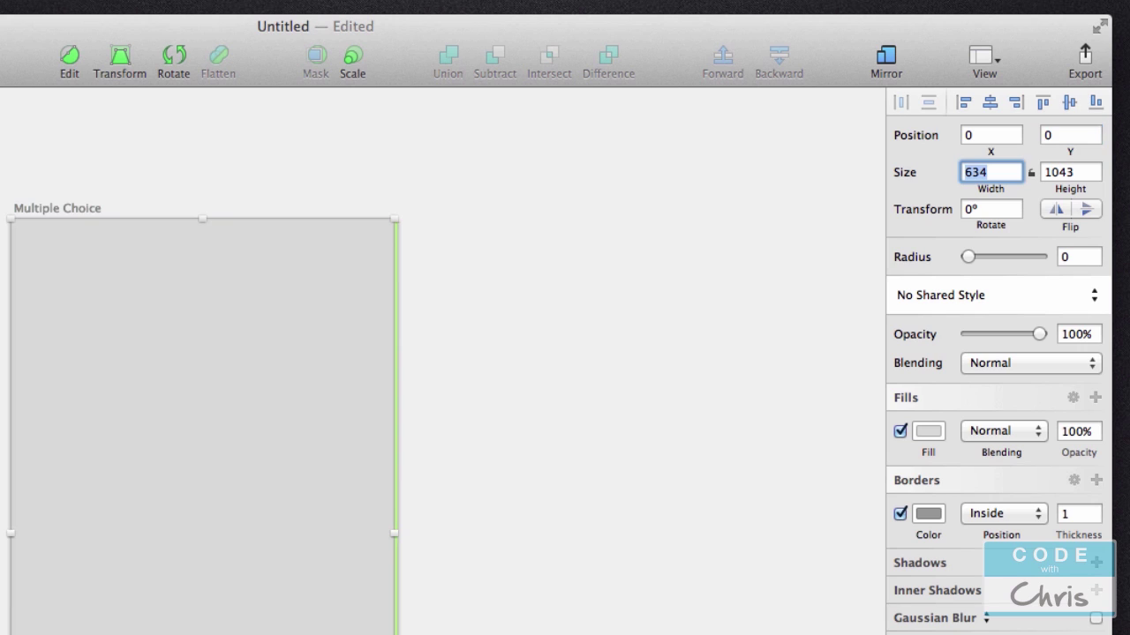
pyautogui.write('640')
pyautogui.press('Tab')
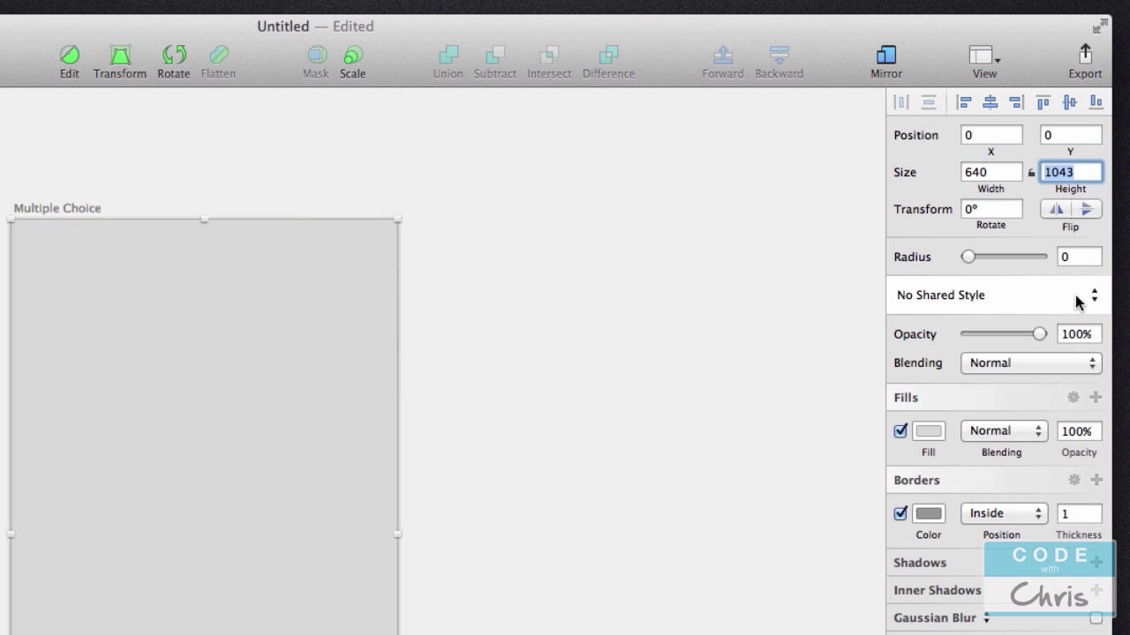
pyautogui.click(514, 522)
pyautogui.click(306, 432)
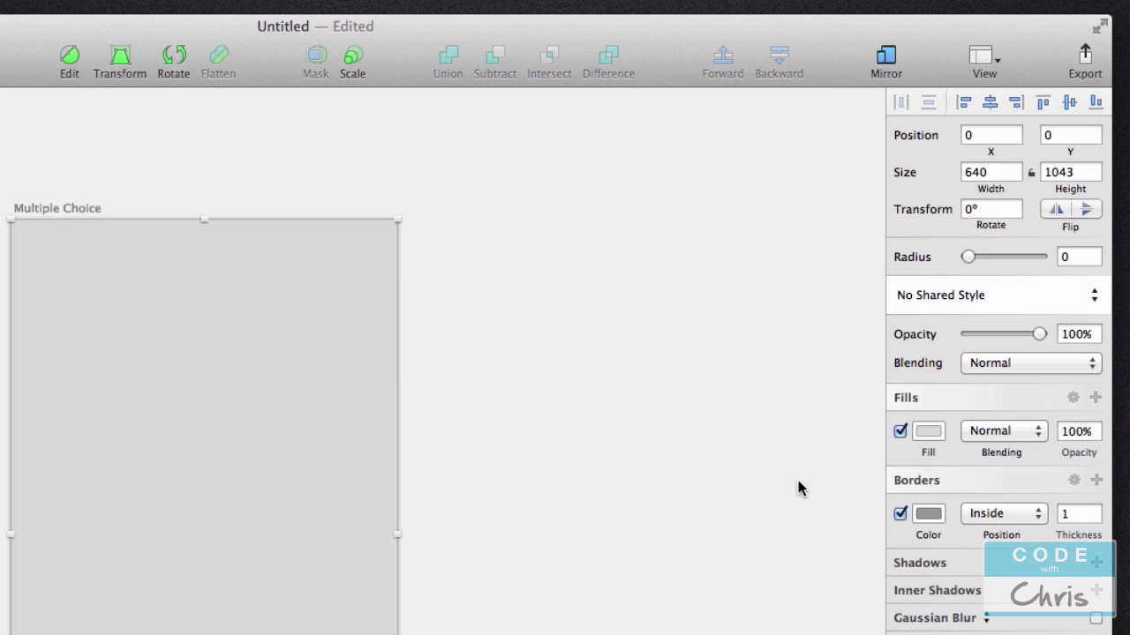
# Turn off the rectangle's border and fill it with the blue-to-green linear gradient preset
pyautogui.click(900, 514)
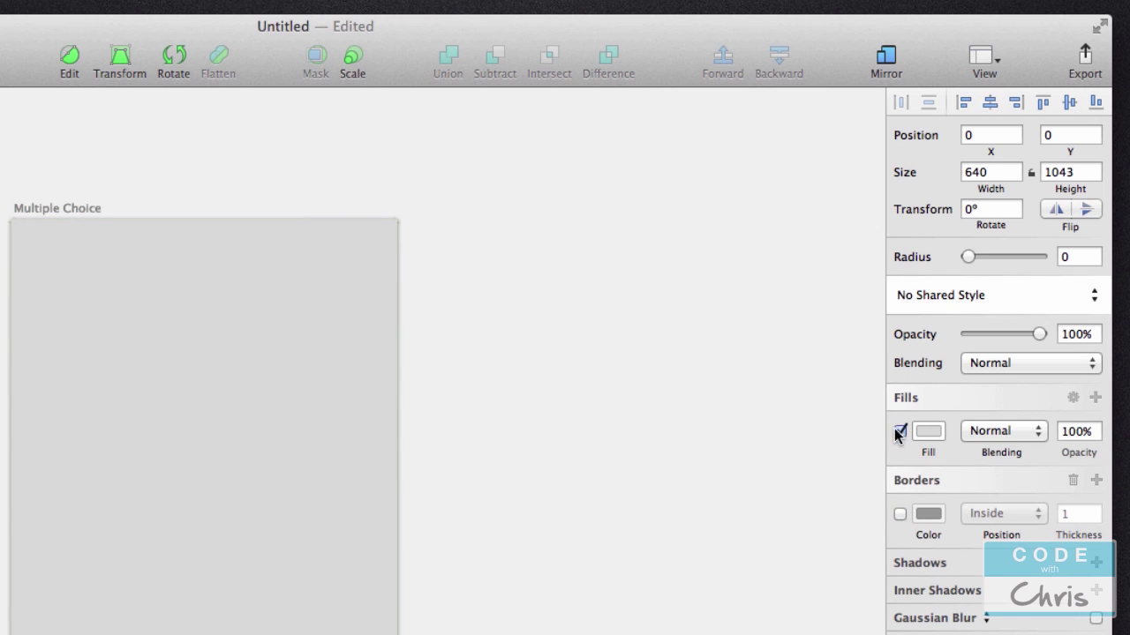
pyautogui.click(927, 430)
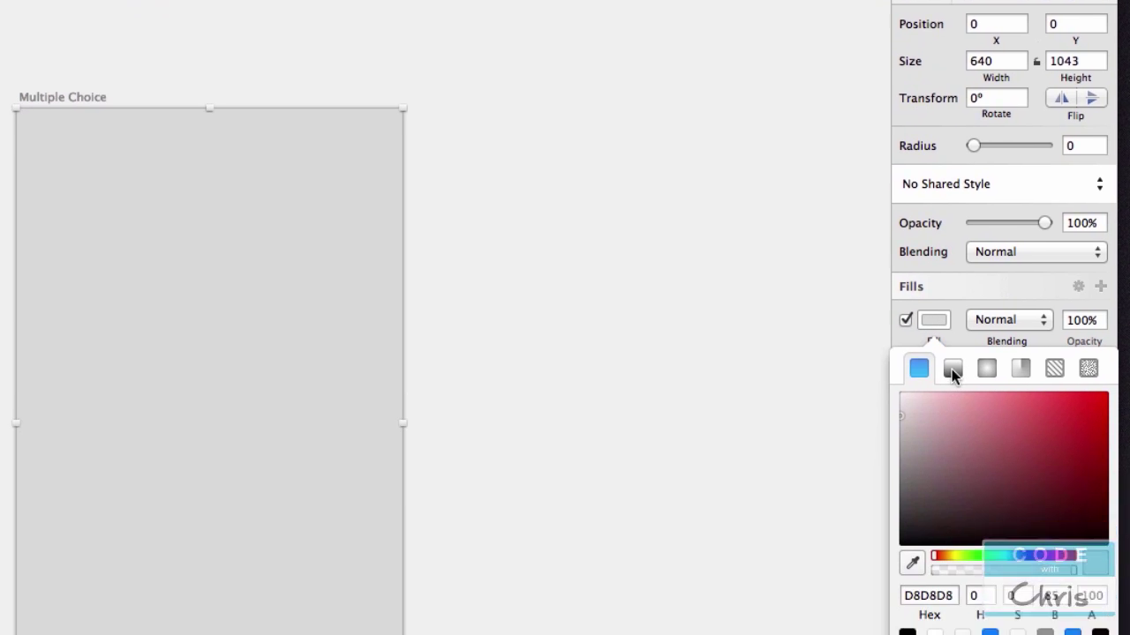
pyautogui.click(949, 482)
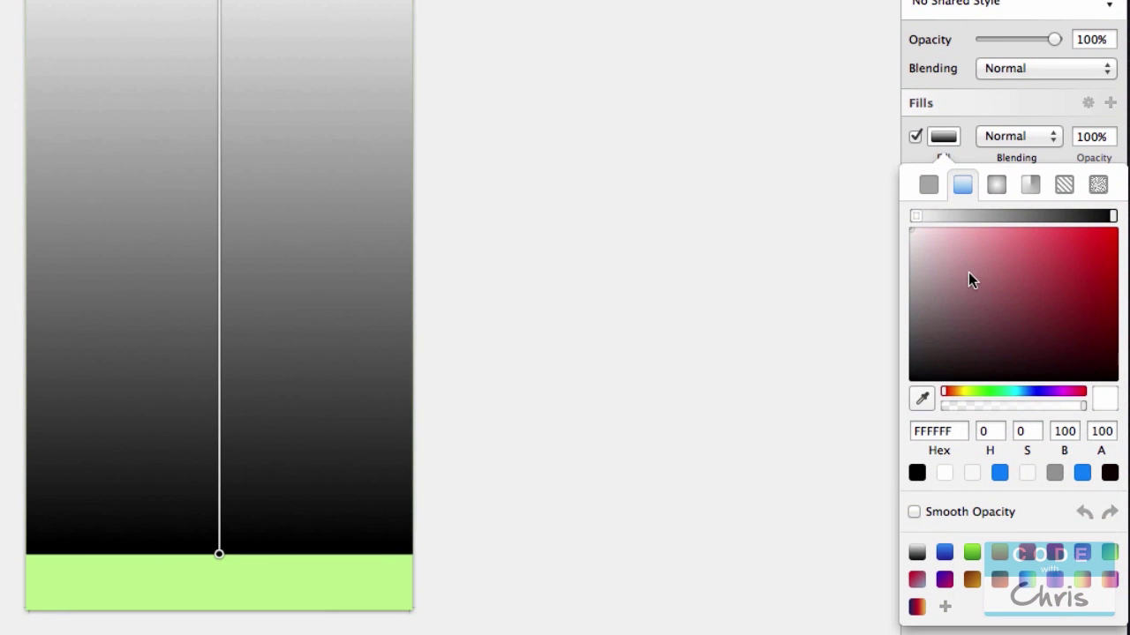
pyautogui.click(1114, 554)
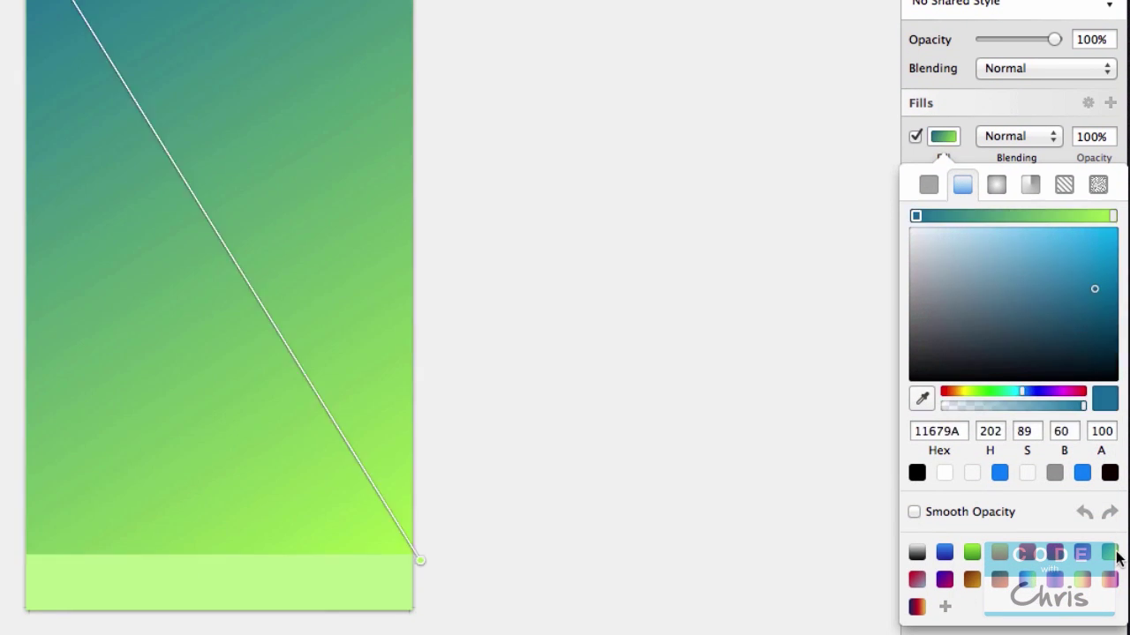
pyautogui.click(814, 383)
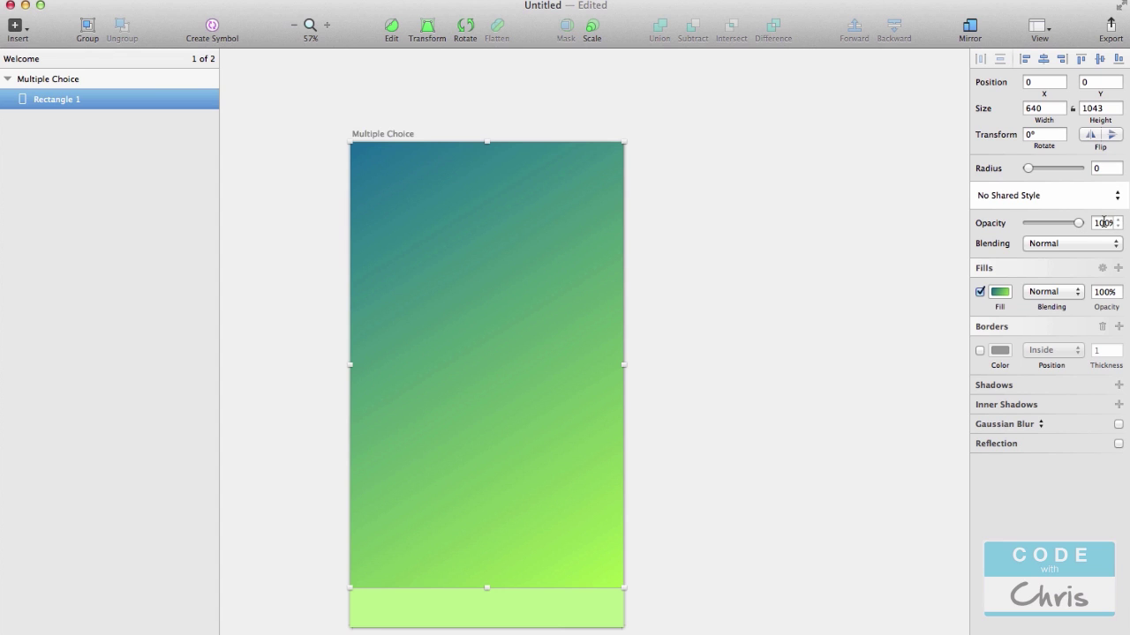
# Try several opacity levels on the gradient rectangle and settle on 60%
pyautogui.press('1')
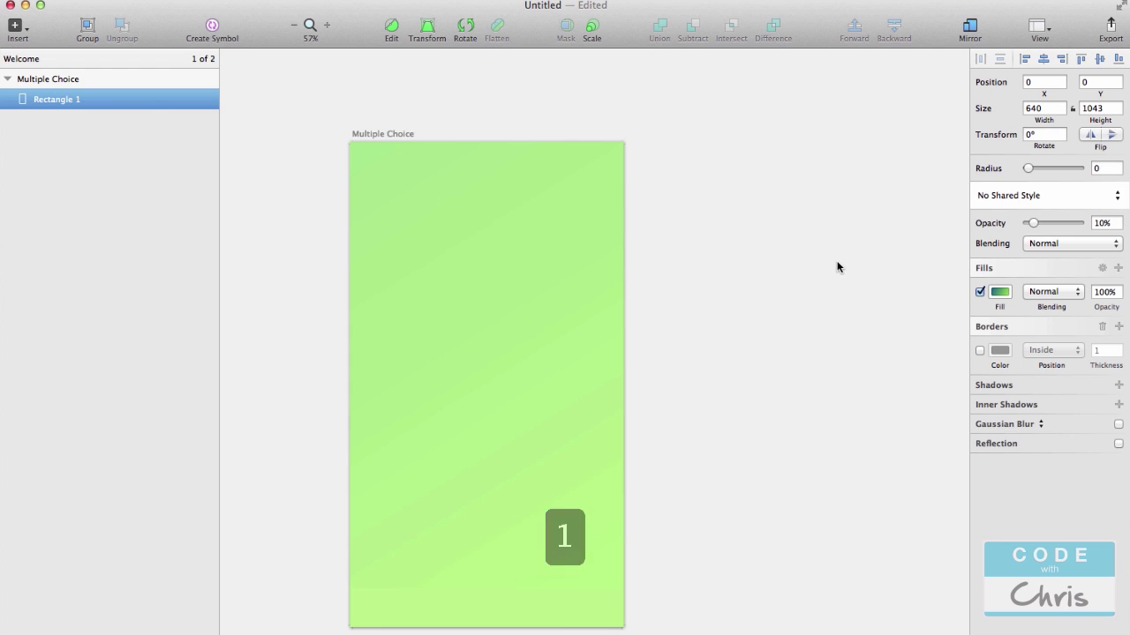
pyautogui.press('2')
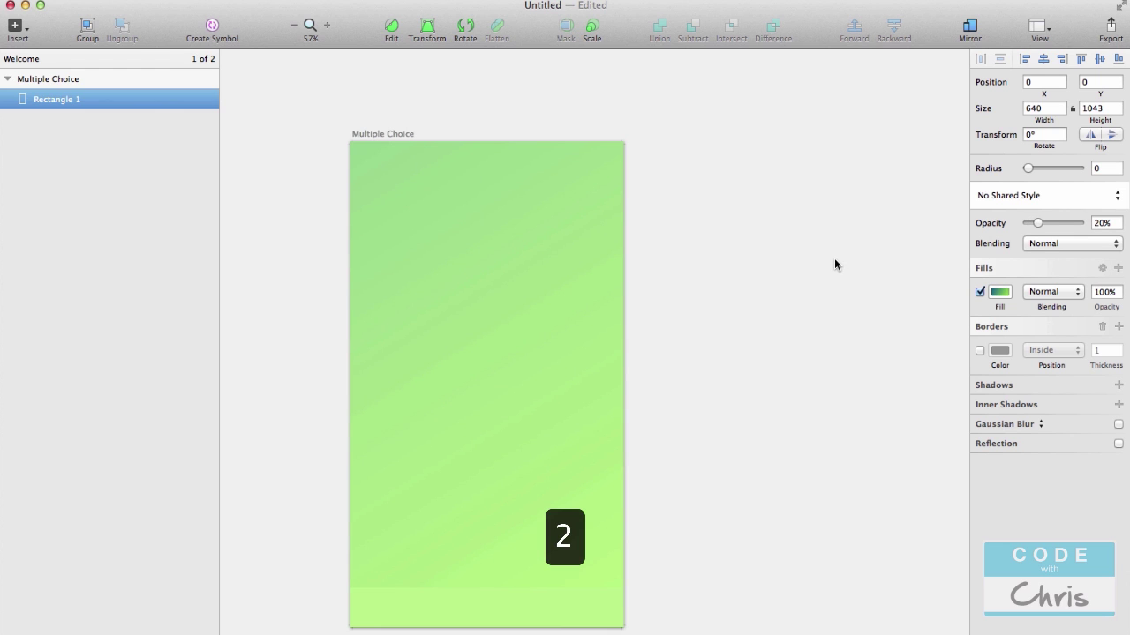
pyautogui.press('5')
pyautogui.press('6')
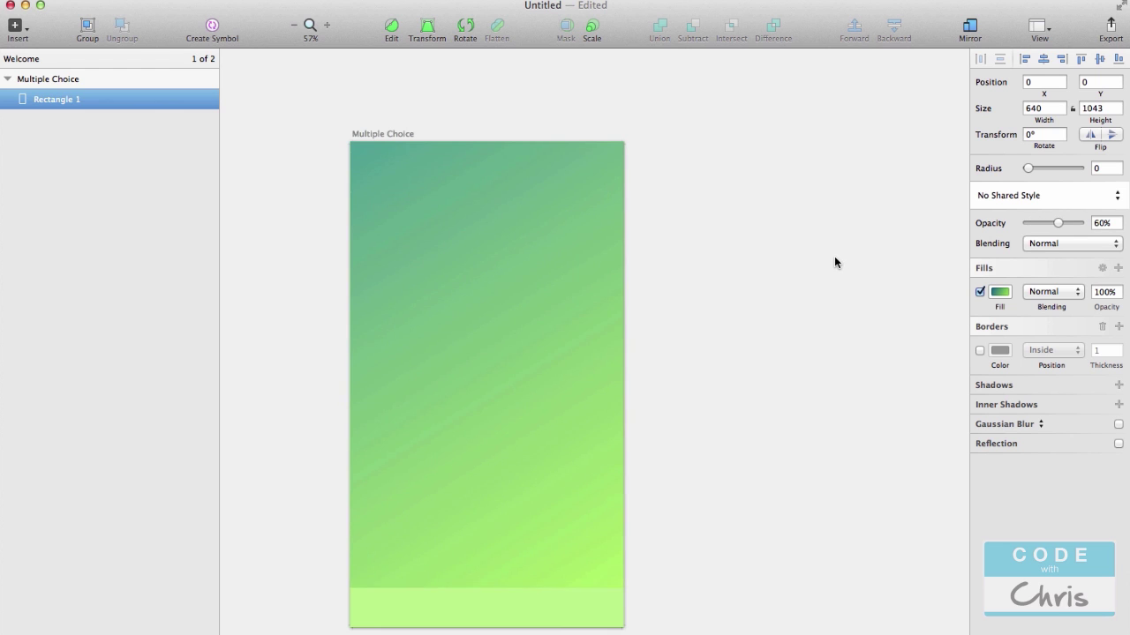
pyautogui.press('5')
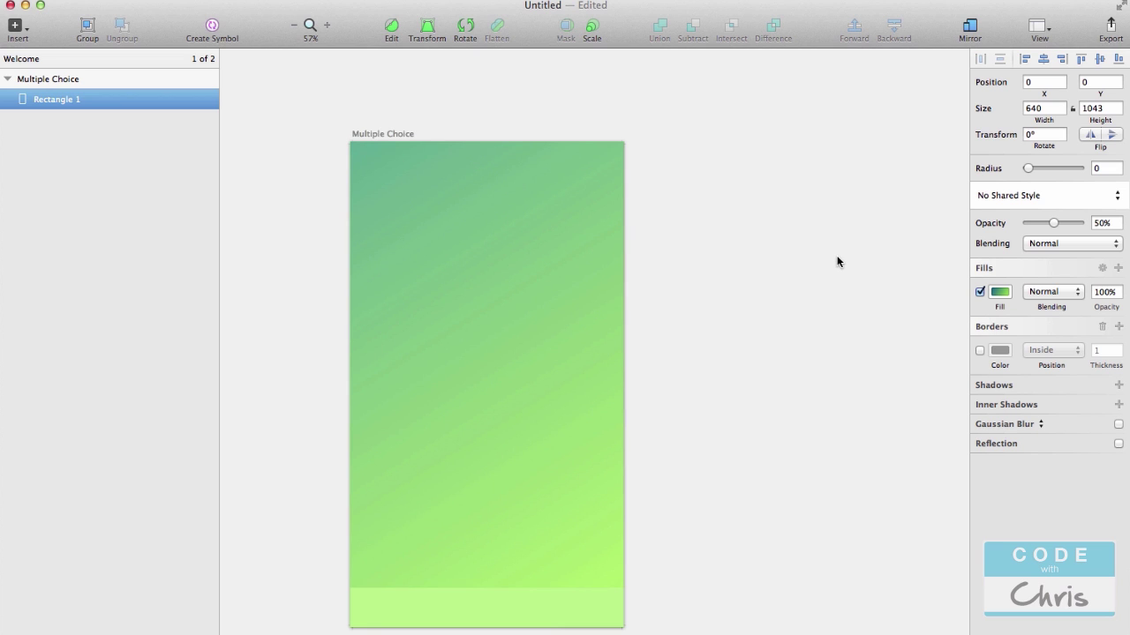
pyautogui.press('6')
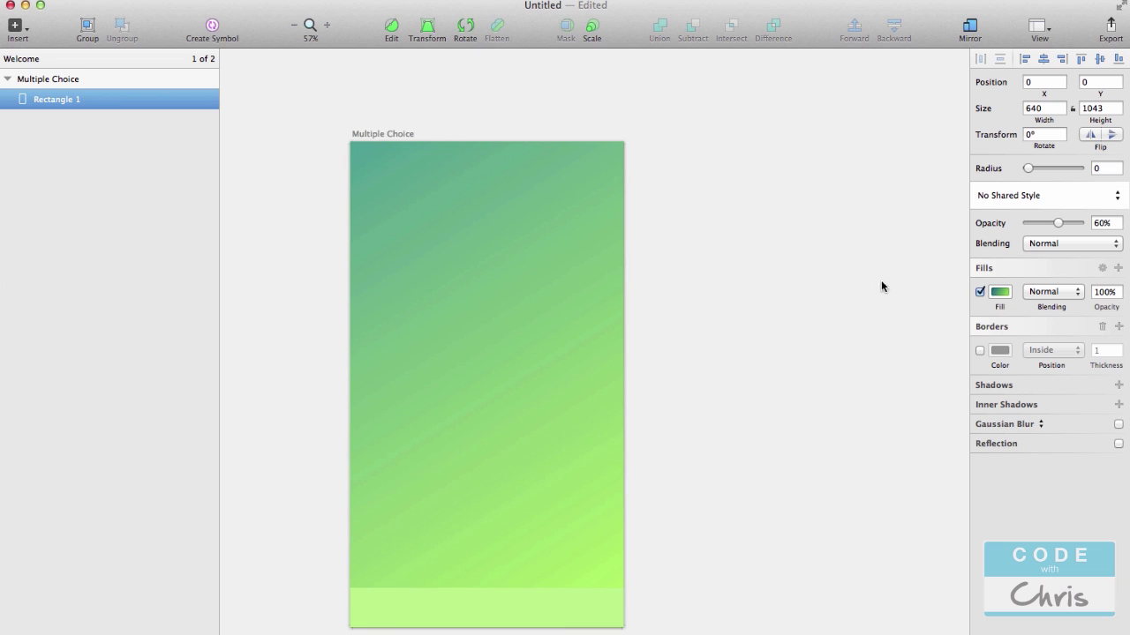
pyautogui.click(829, 283)
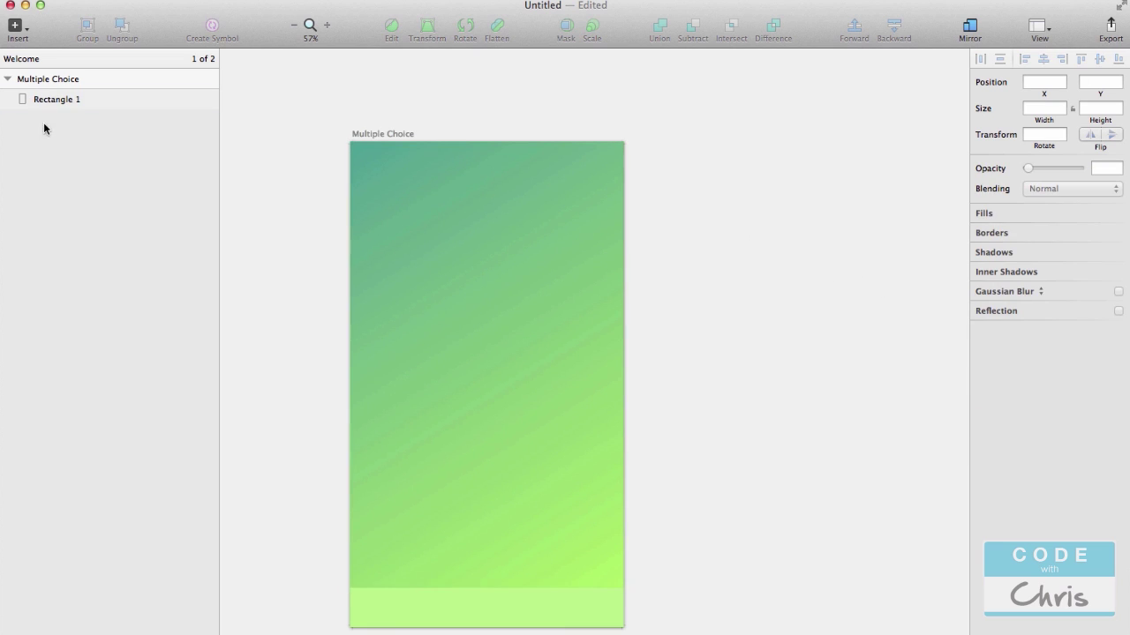
# Insert a text layer in the upper part of the artboard and give it centre alignment
pyautogui.press('t')
pyautogui.press('t')
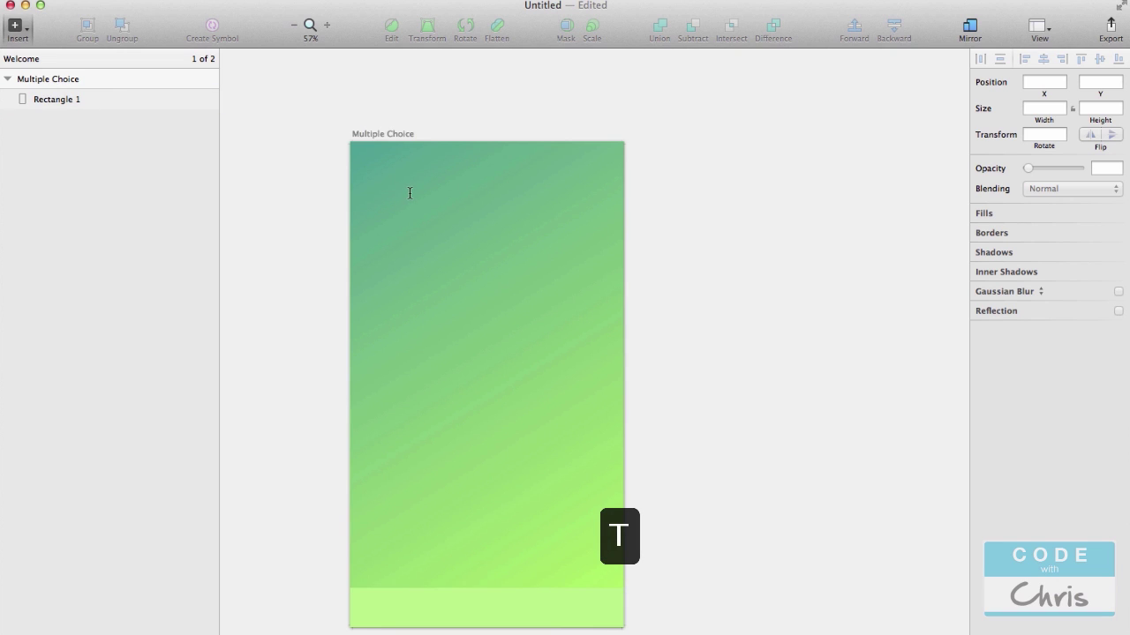
pyautogui.click(409, 198)
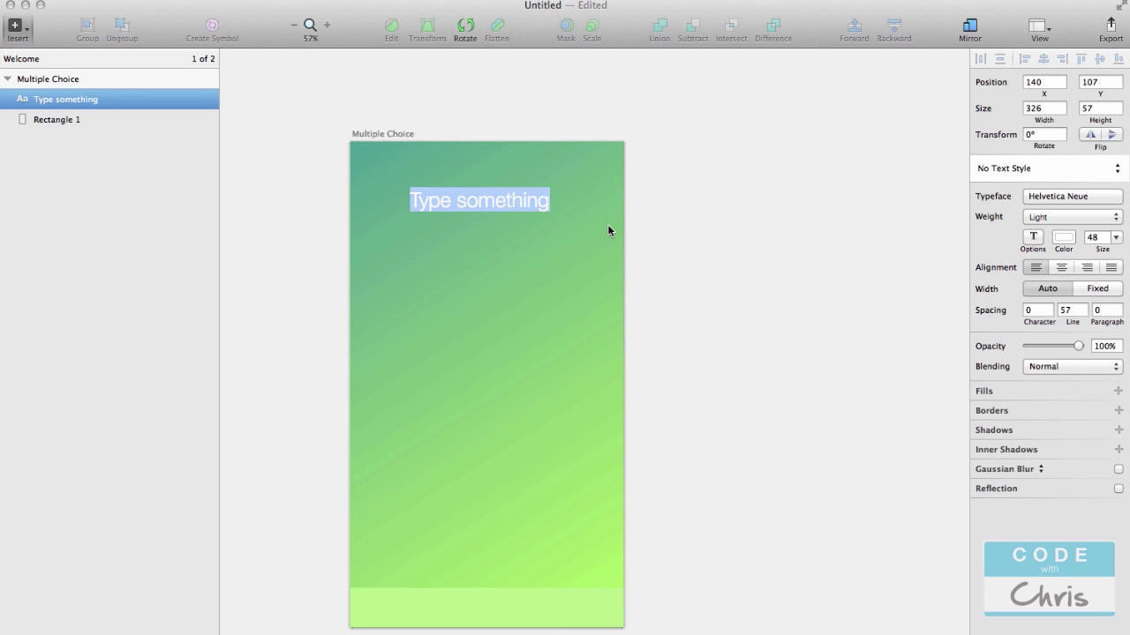
pyautogui.click(1062, 270)
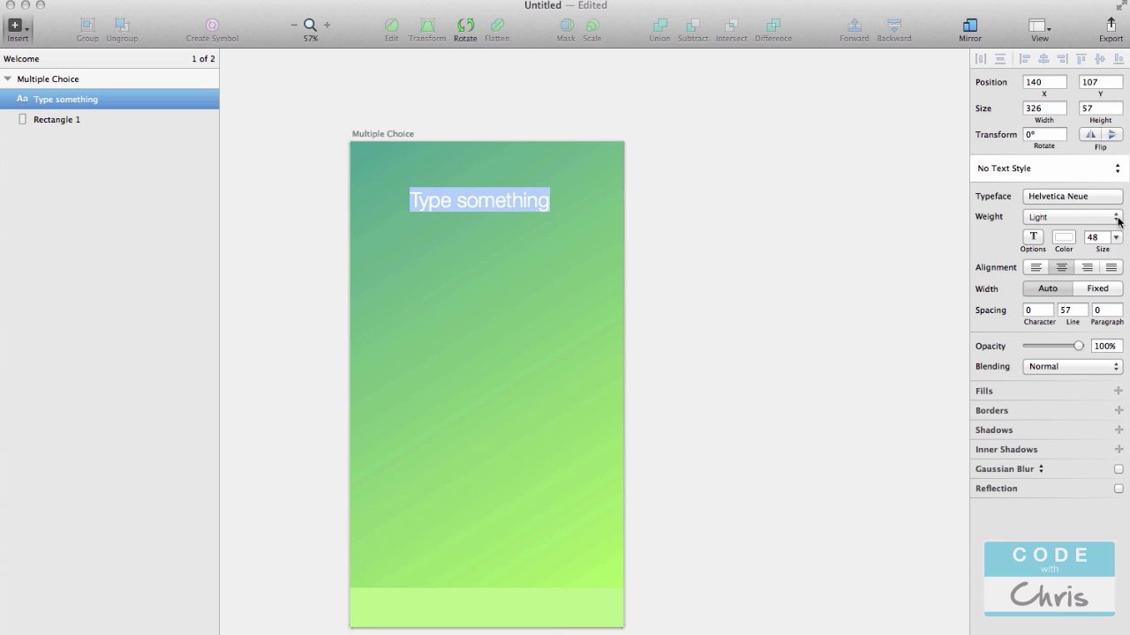
# Enter "What is the class that is most commonly used for text?" over three lines, breaking after "that is" and "used"
pyautogui.write('What is the class that is')
pyautogui.press('Return')
pyautogui.write('most commonly ')
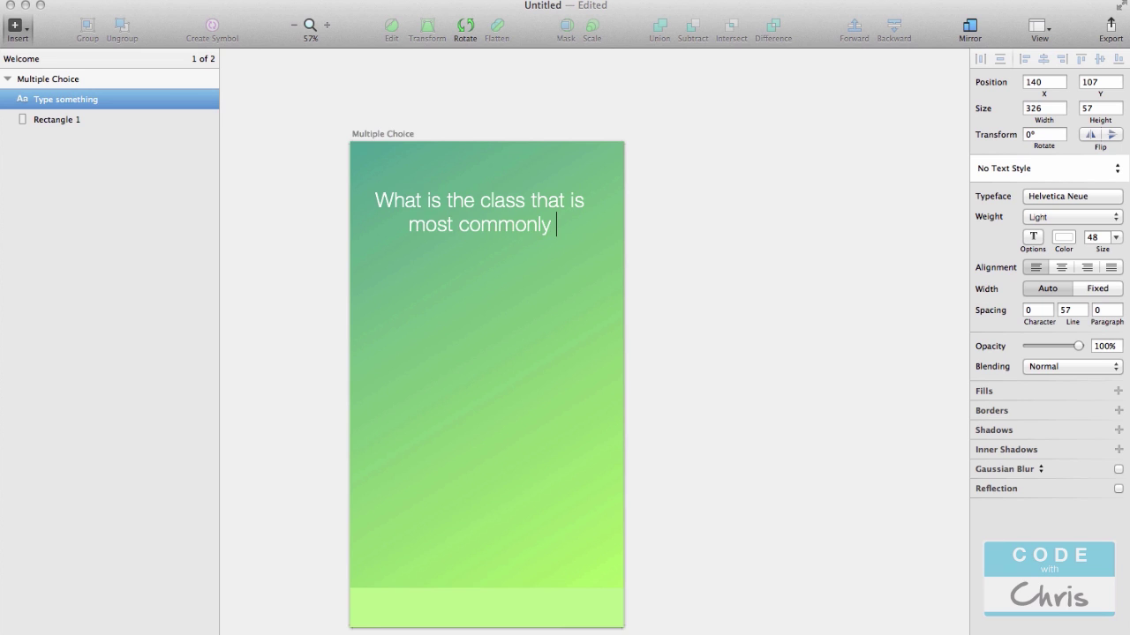
pyautogui.write('used')
pyautogui.press('Return')
pyautogui.write('for te')
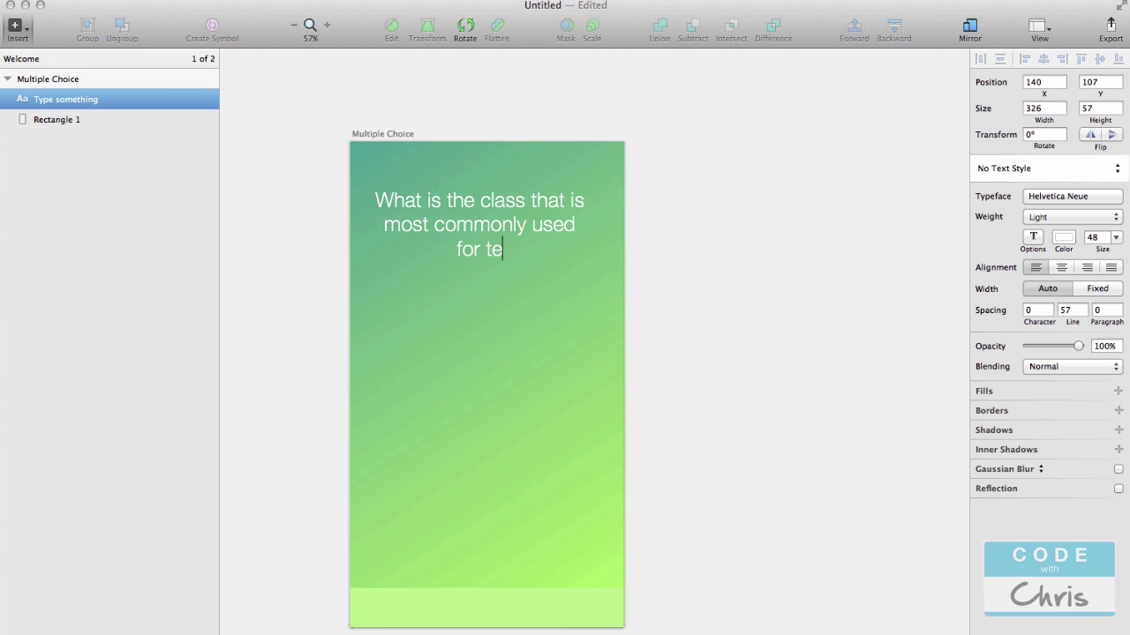
pyautogui.write('xt?')
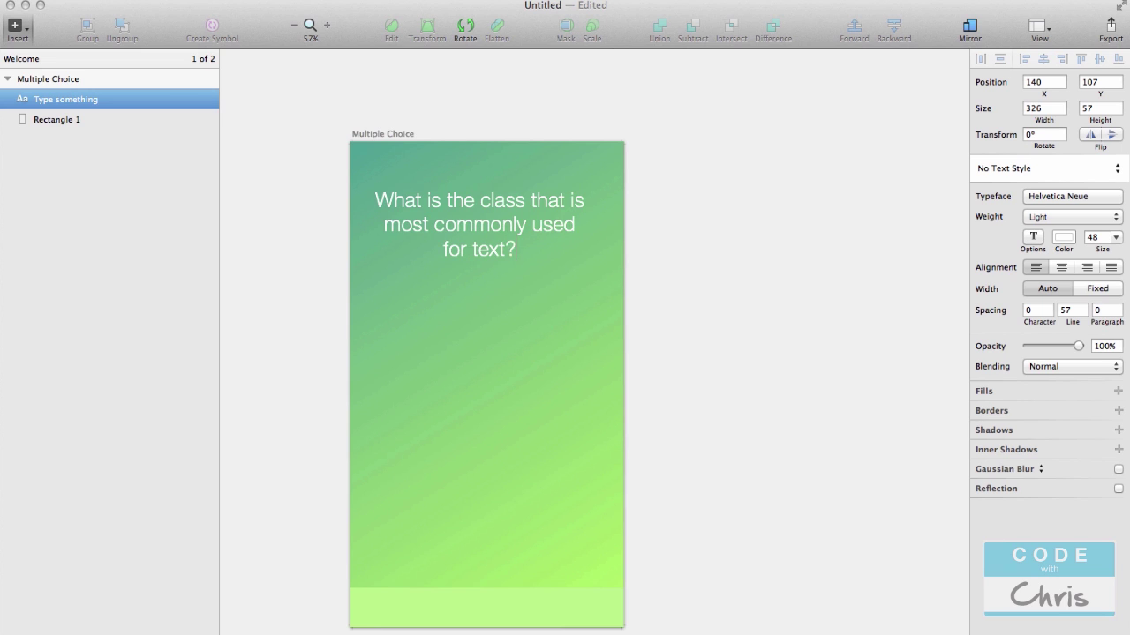
pyautogui.click(716, 217)
# Duplicate the question text layer and nudge the copy to X 76, Y 104, centring it horizontally on the artboard
pyautogui.click(534, 211)
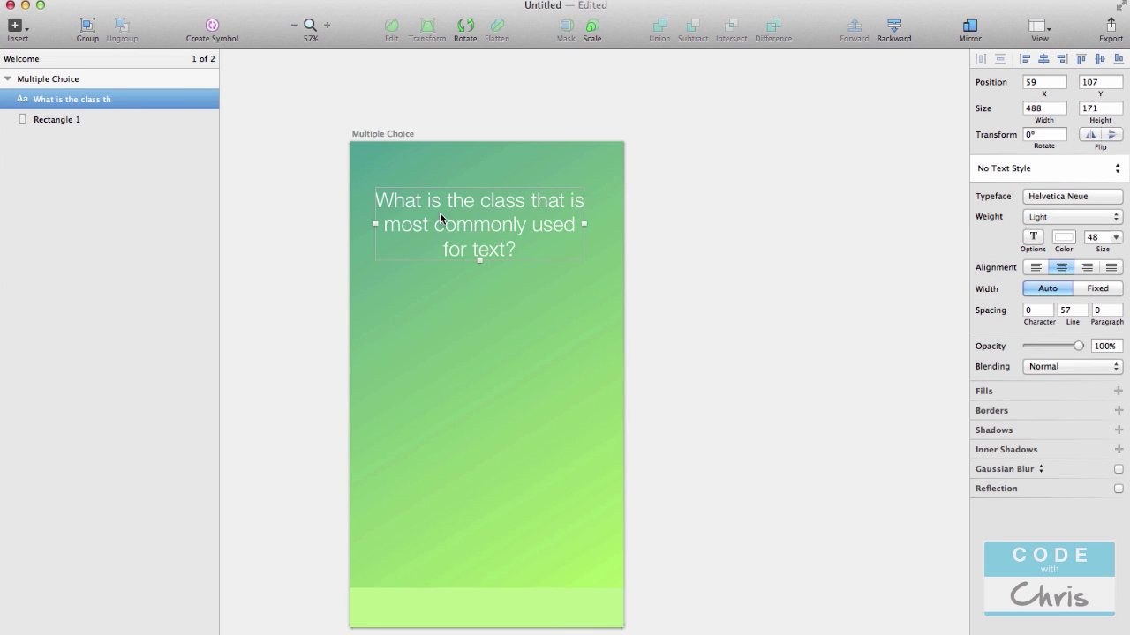
pyautogui.press('alt')
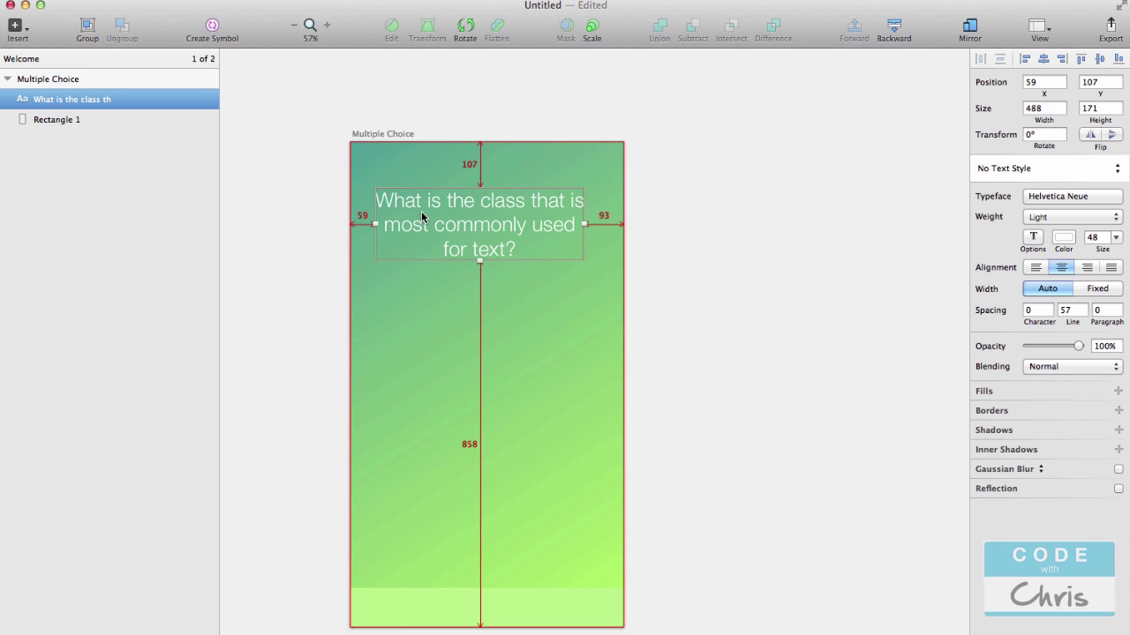
pyautogui.moveTo(477, 224)
pyautogui.mouseDown()
pyautogui.moveTo(507, 217)
pyautogui.moveTo(488, 210)
pyautogui.mouseUp()
pyautogui.press('Right')
pyautogui.press('Right')
pyautogui.press('Right')
pyautogui.press('Right')
pyautogui.press('Right')
pyautogui.press('Right')
pyautogui.press('Right')
pyautogui.press('Right')
pyautogui.press('Right')
pyautogui.press('Right')
pyautogui.press('Right')
pyautogui.press('Right')
pyautogui.press('Right')
pyautogui.press('Right')
pyautogui.press('Right')
pyautogui.press('Right')
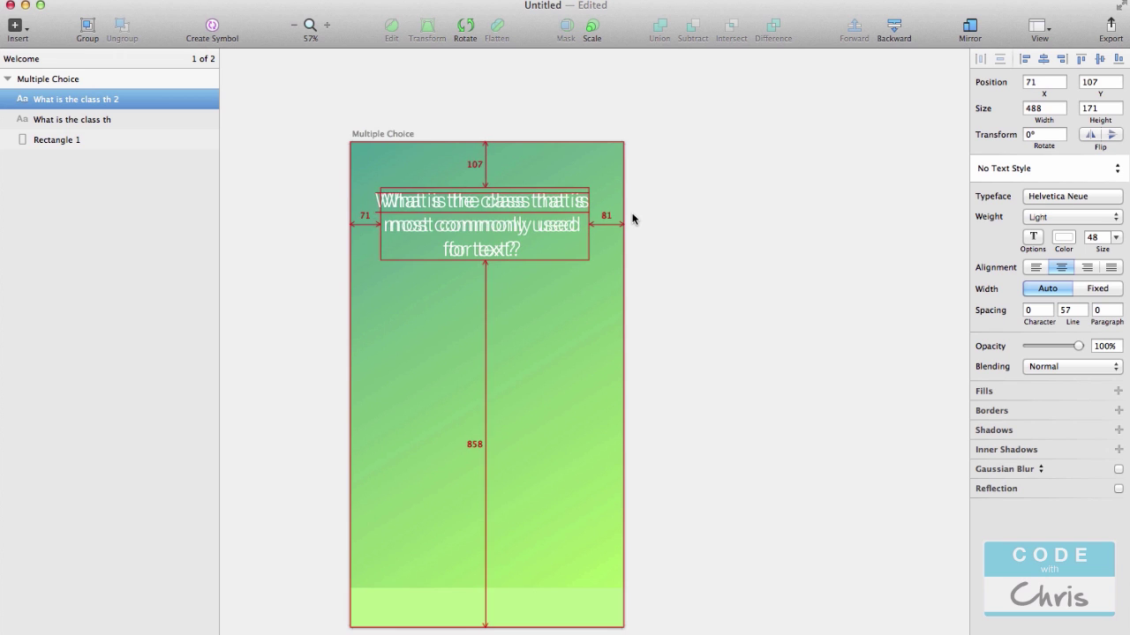
pyautogui.press('Right')
pyautogui.press('Up')
pyautogui.press('Up')
pyautogui.press('Up')
pyautogui.press('Up')
pyautogui.press('Up')
pyautogui.press('Up')
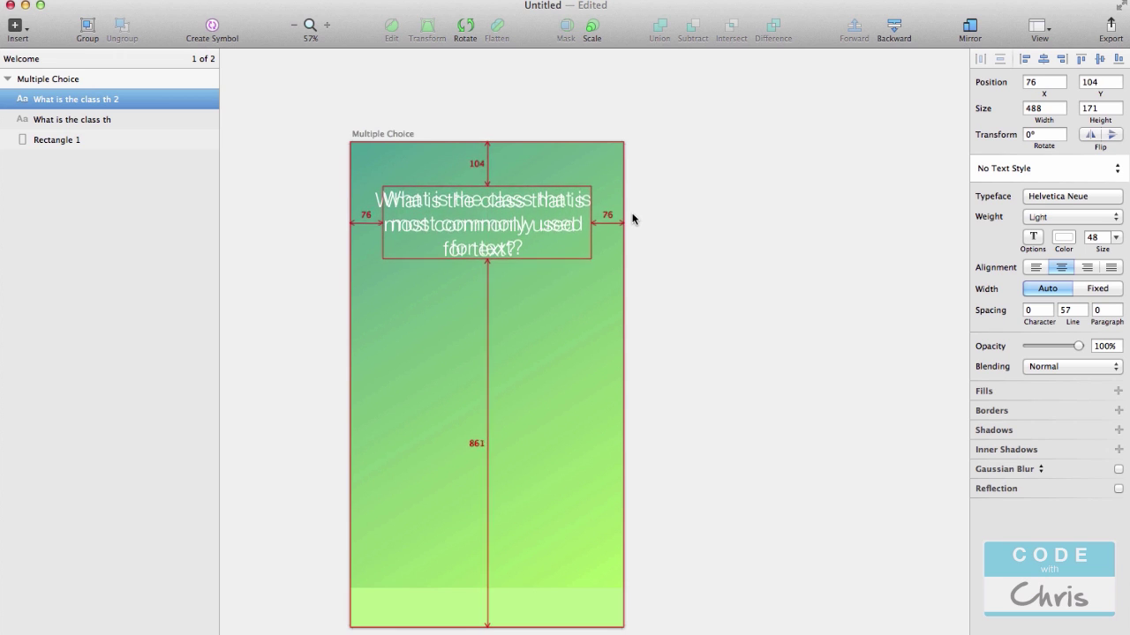
# Delete the original off-centre question text layer and check the remaining copy's distances to the surrounding edges
pyautogui.click(683, 214)
pyautogui.click(500, 212)
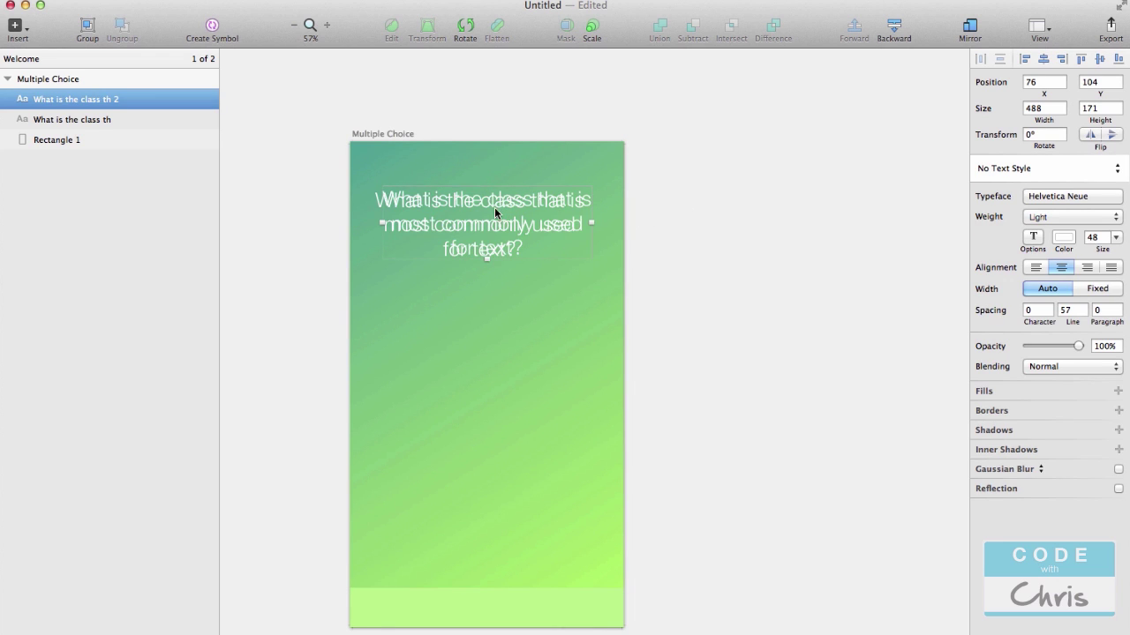
pyautogui.rightClick(60, 97)
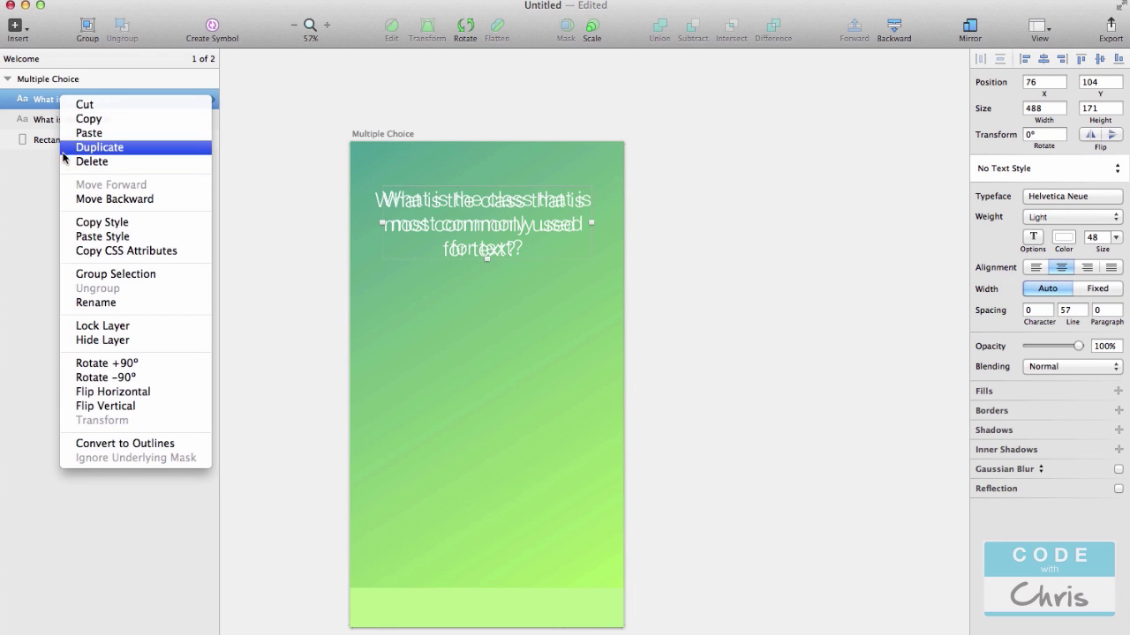
pyautogui.click(37, 131)
pyautogui.click(64, 124)
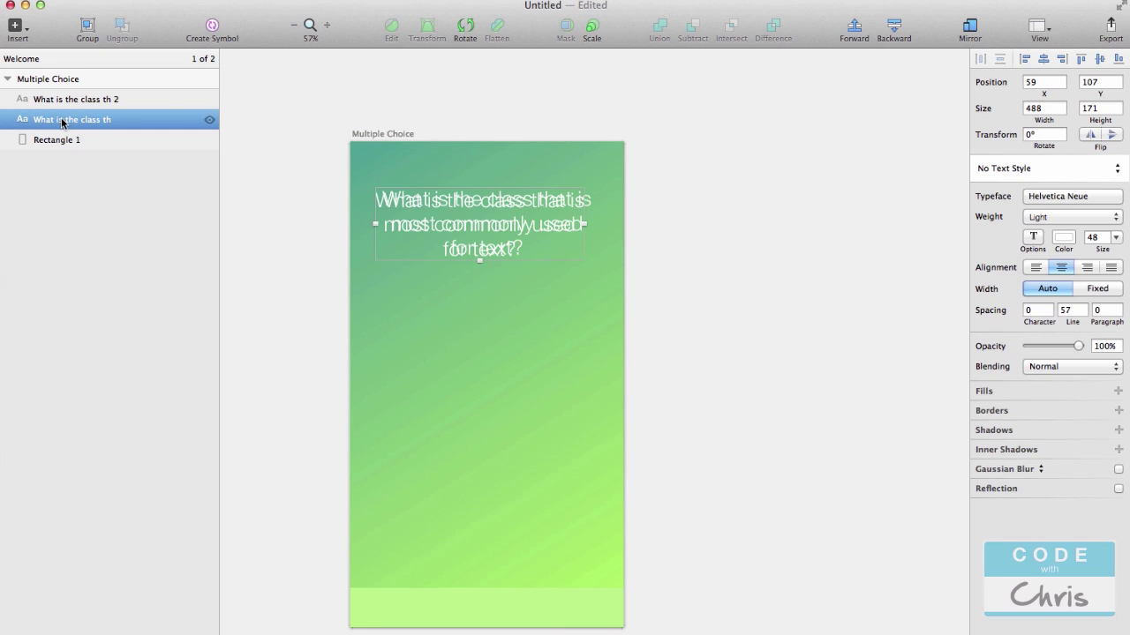
pyautogui.press('Delete')
pyautogui.click(535, 216)
pyautogui.press('alt')
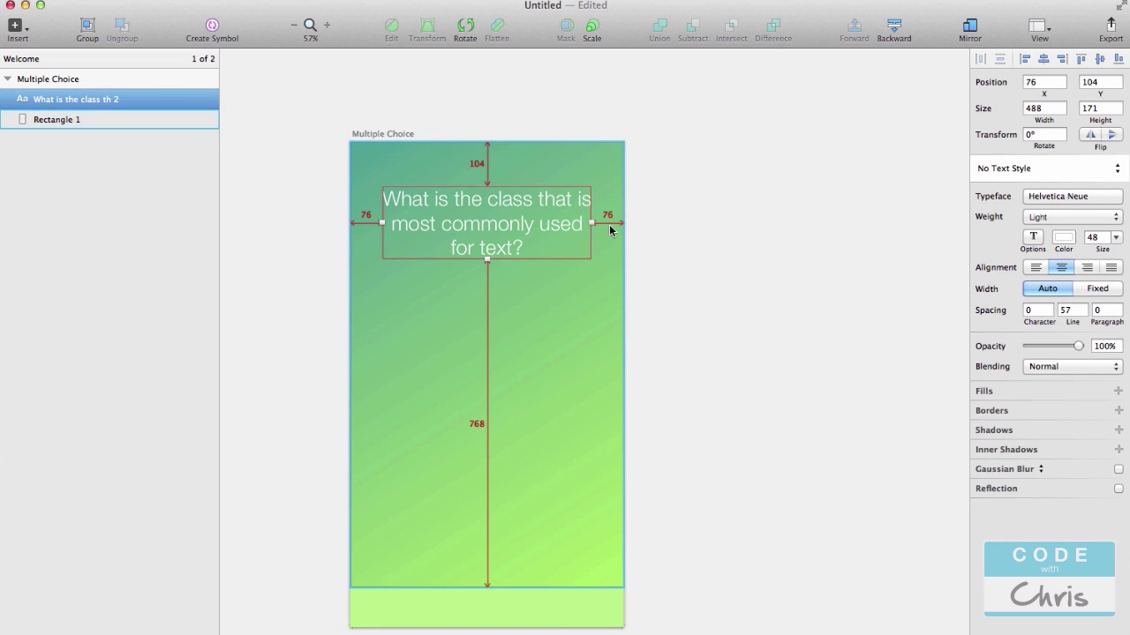
pyautogui.click(837, 263)
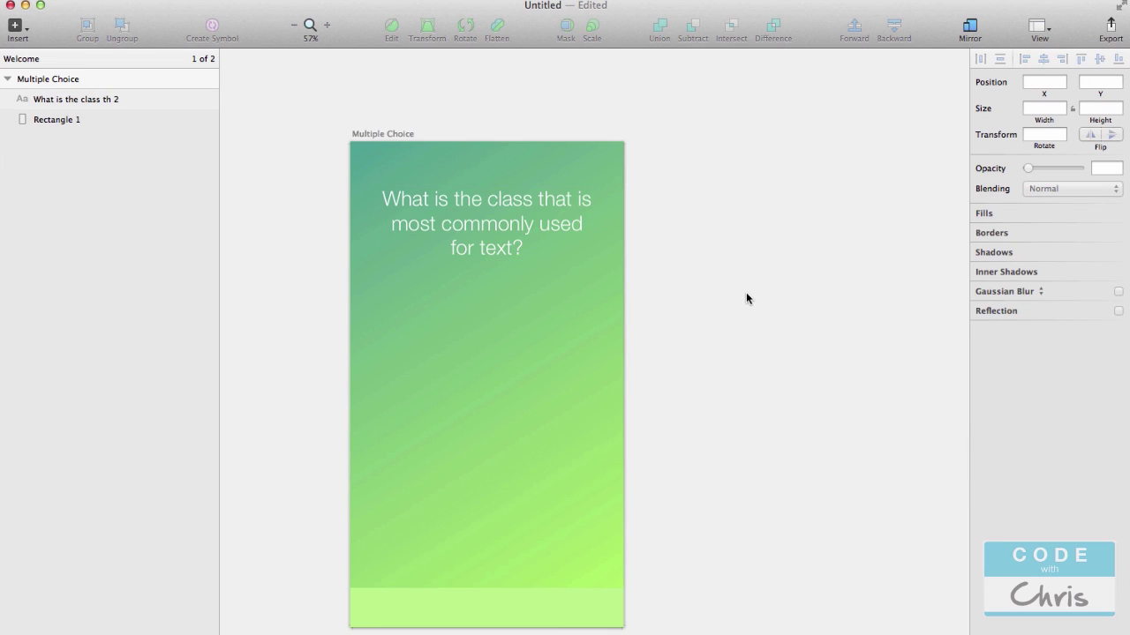
# Draw a rectangle about 633 by 781 px below the question text, reaching down to the artboard's lower edge
pyautogui.press('r')
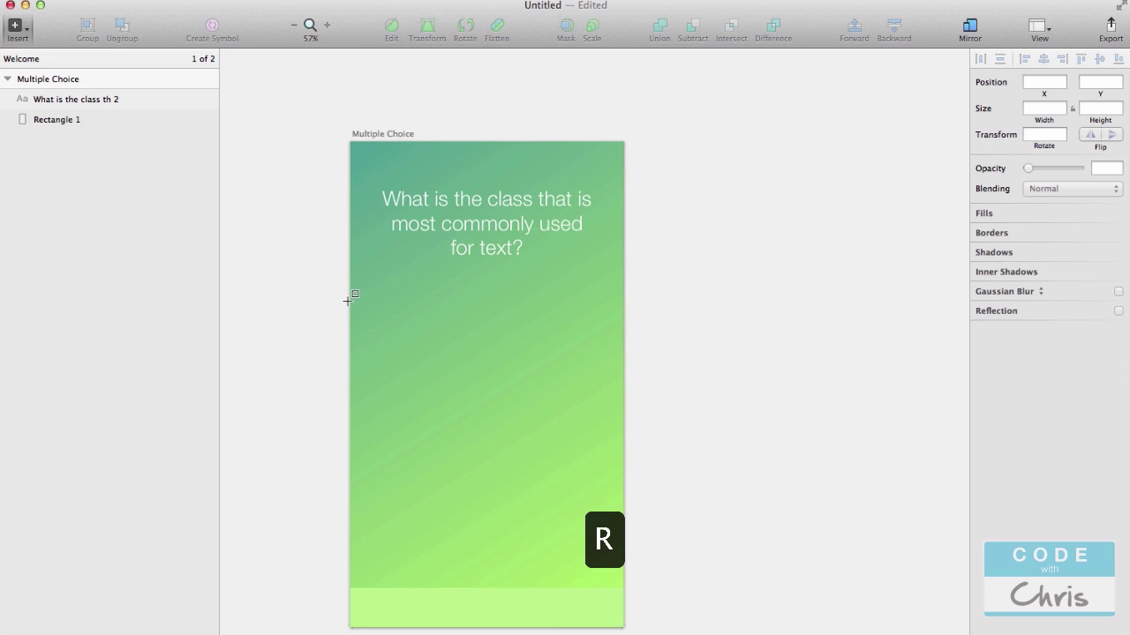
pyautogui.moveTo(349, 293)
pyautogui.mouseDown()
pyautogui.moveTo(478, 411)
pyautogui.moveTo(512, 416)
pyautogui.moveTo(620, 588)
pyautogui.moveTo(628, 626)
pyautogui.mouseUp()
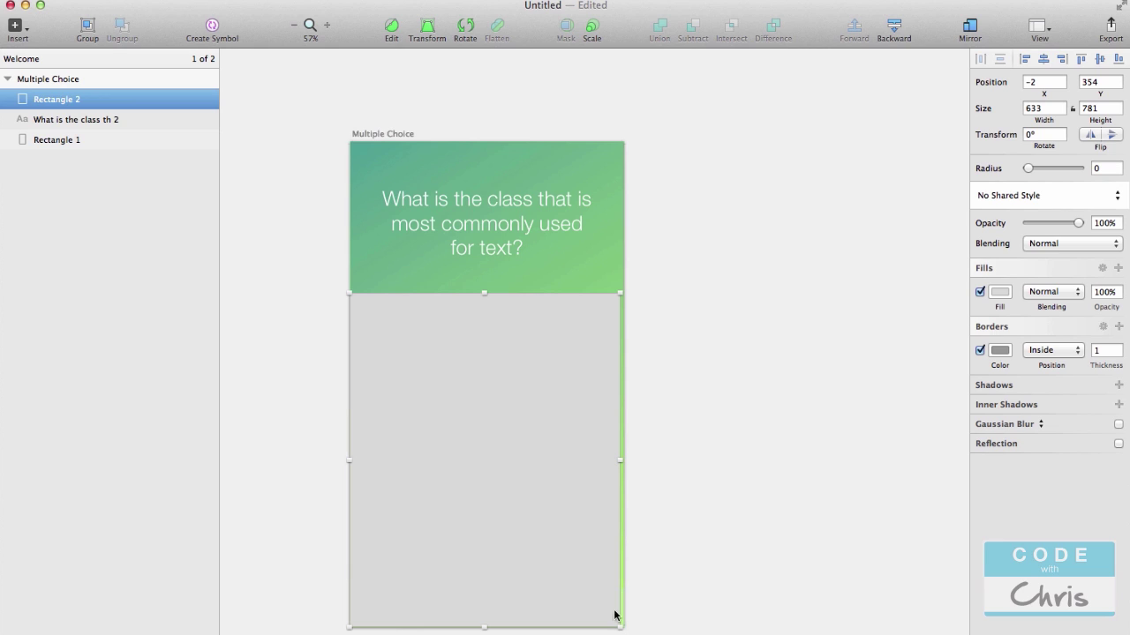
# Set the large rectangle's X position to 0 and its width to 640 px, spanning the full artboard width
pyautogui.click(1029, 81)
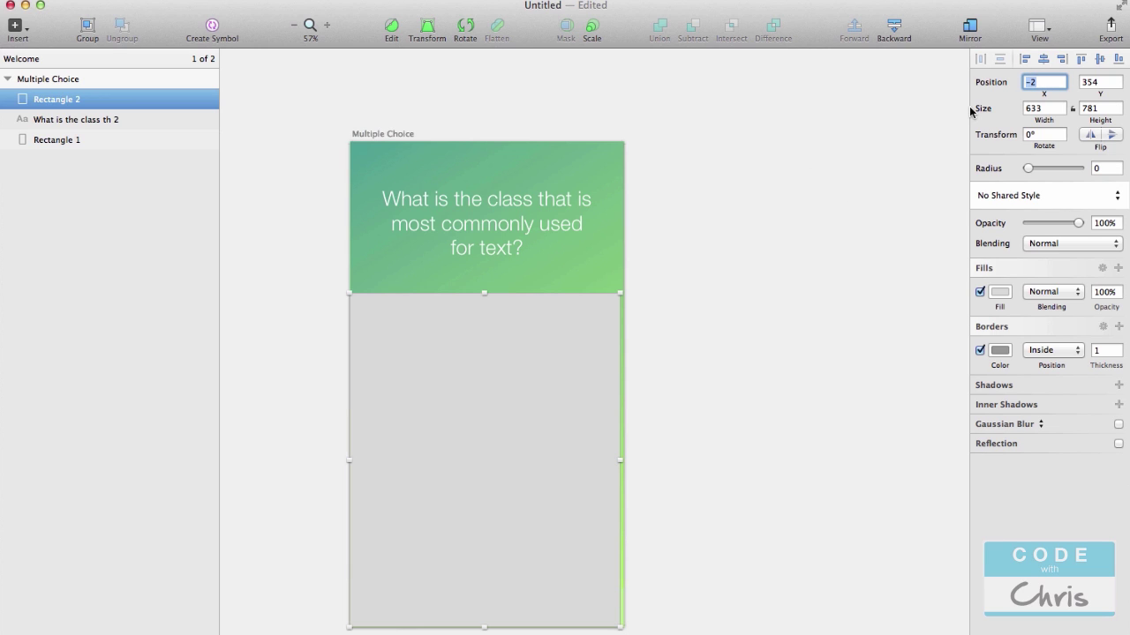
pyautogui.write('0')
pyautogui.press('Tab')
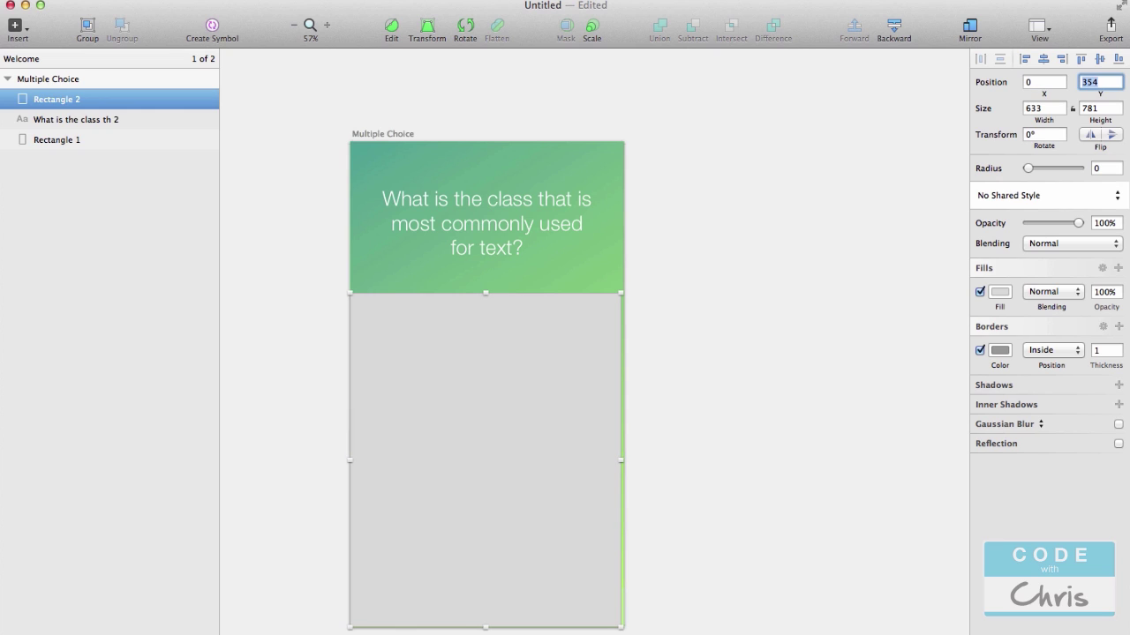
pyautogui.press('Tab')
pyautogui.write('6')
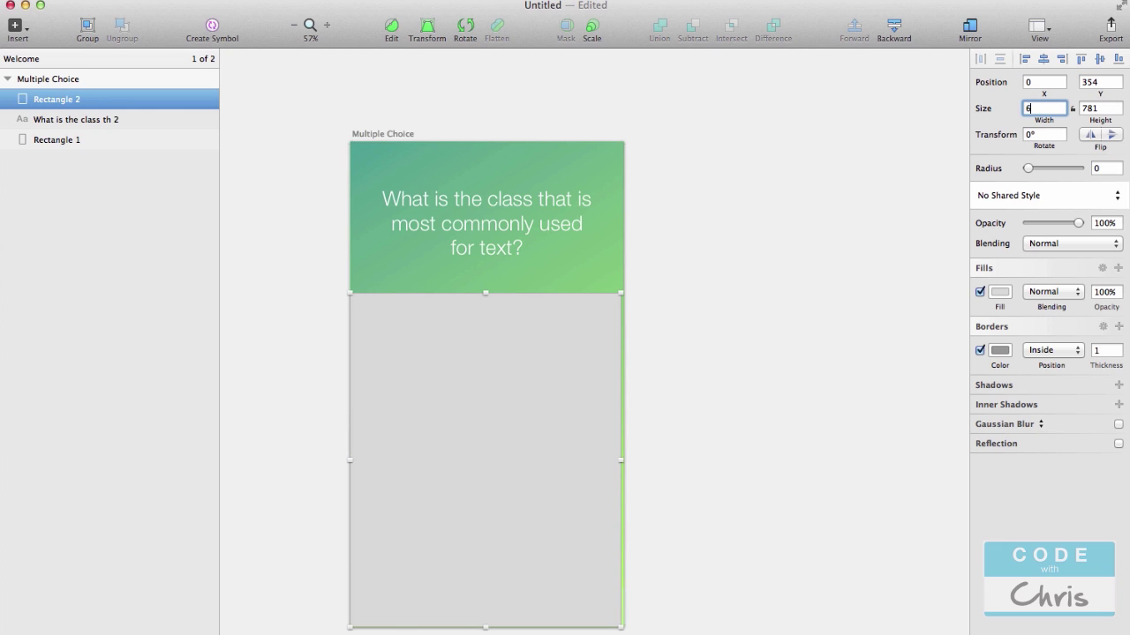
pyautogui.press('Tab')
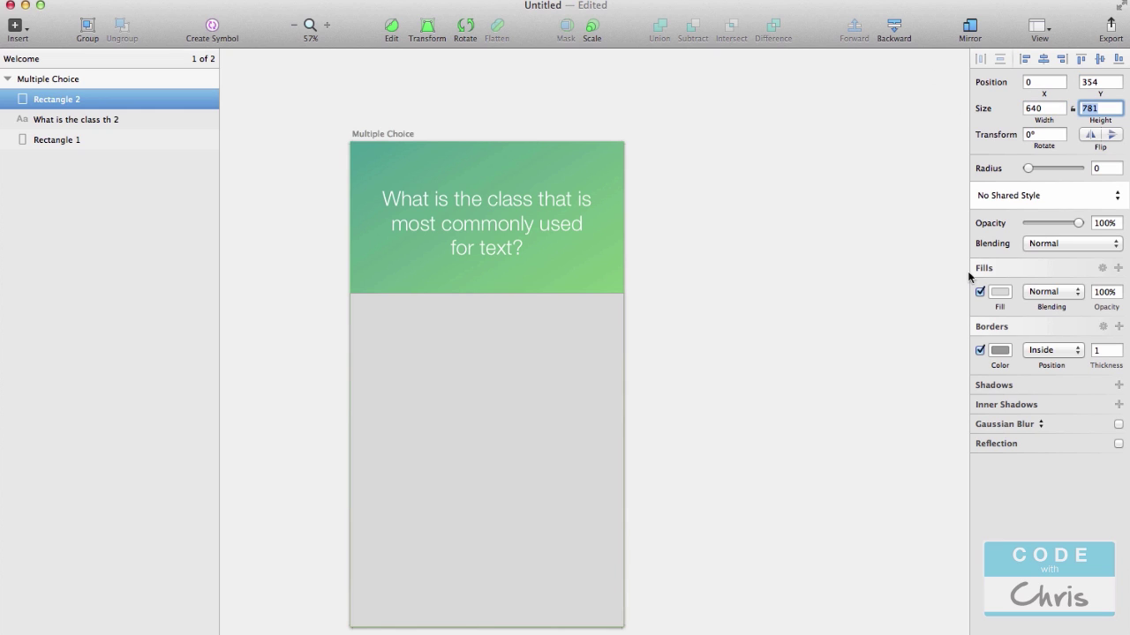
pyautogui.click(608, 433)
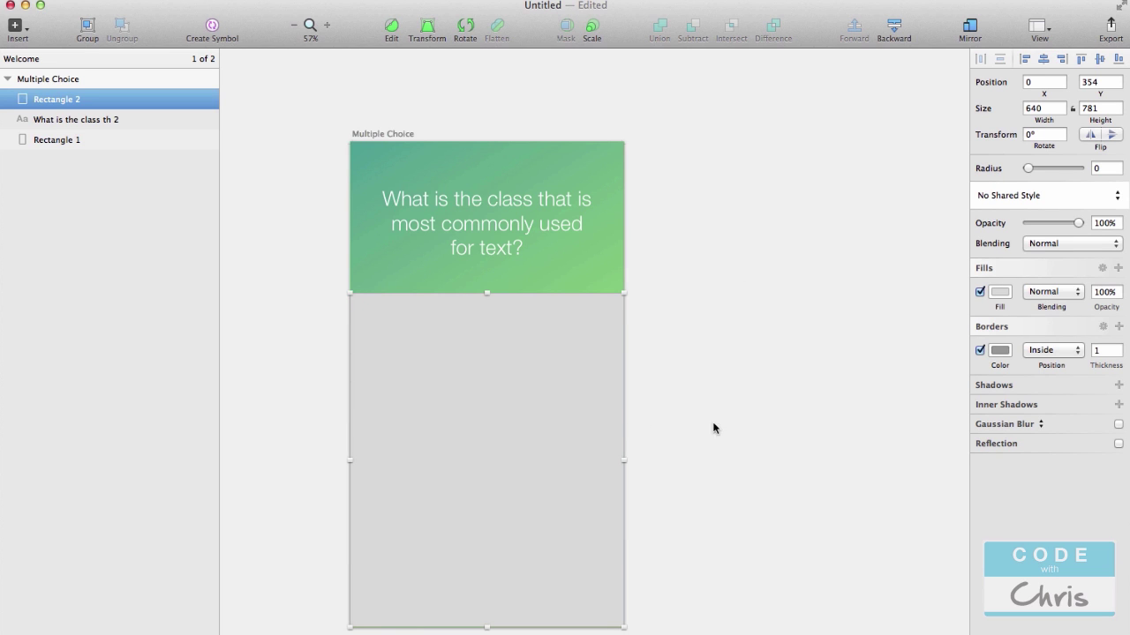
# Remove the large rectangle's border and fill it with the dark grey preset colour
pyautogui.click(980, 351)
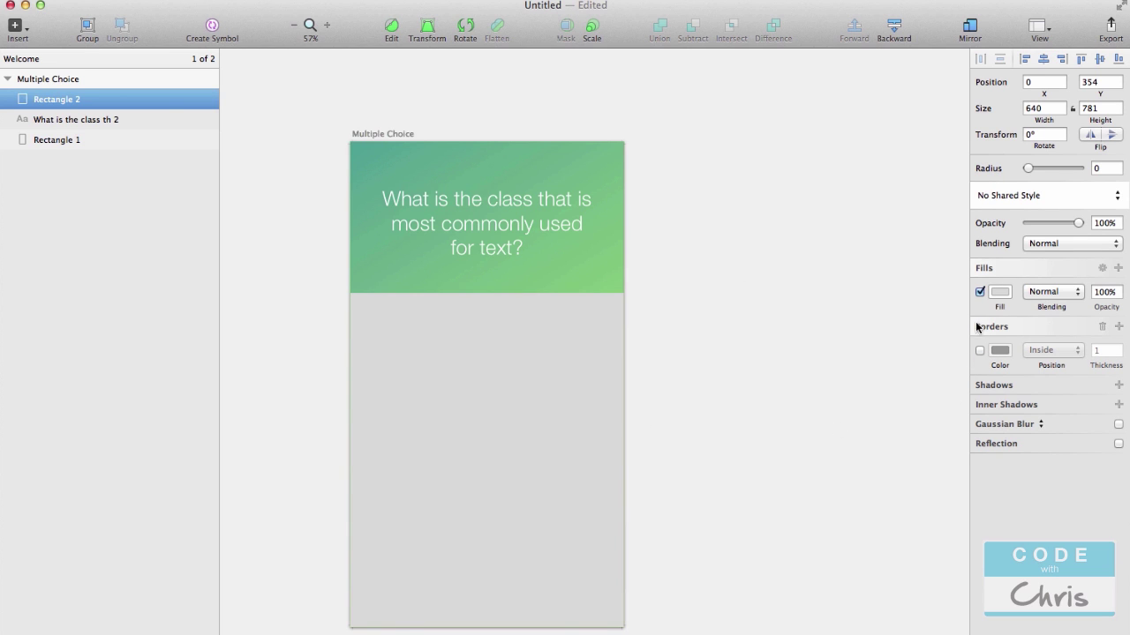
pyautogui.click(1000, 293)
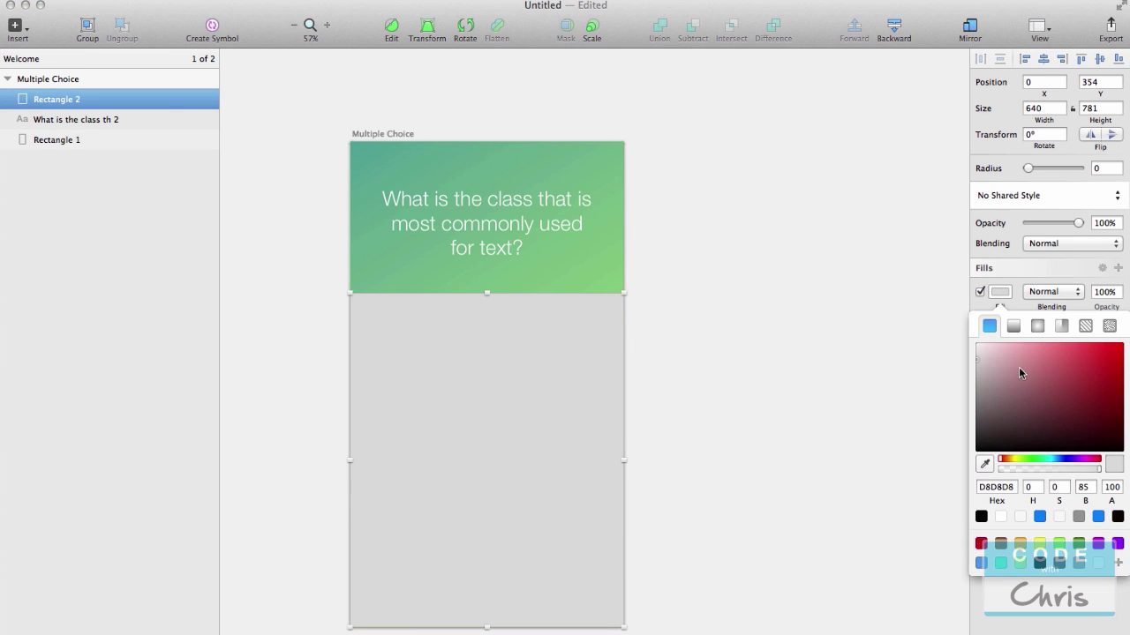
pyautogui.click(1060, 565)
pyautogui.click(865, 436)
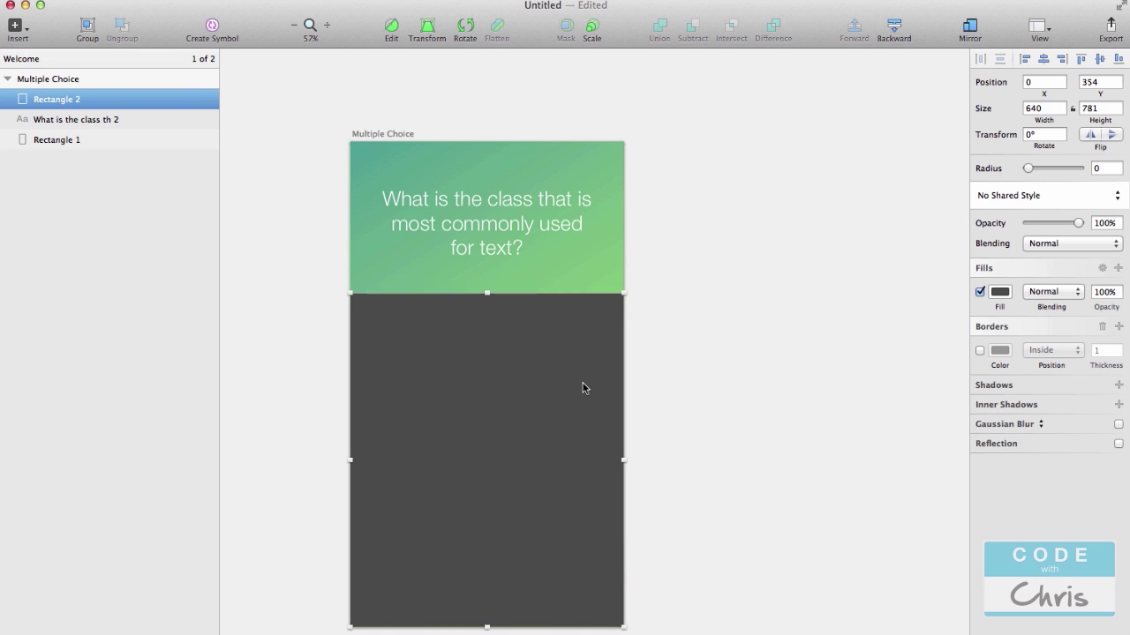
# Set the dark grey rectangle's opacity to 40% after also trying 50%, and deselect it
pyautogui.press('4')
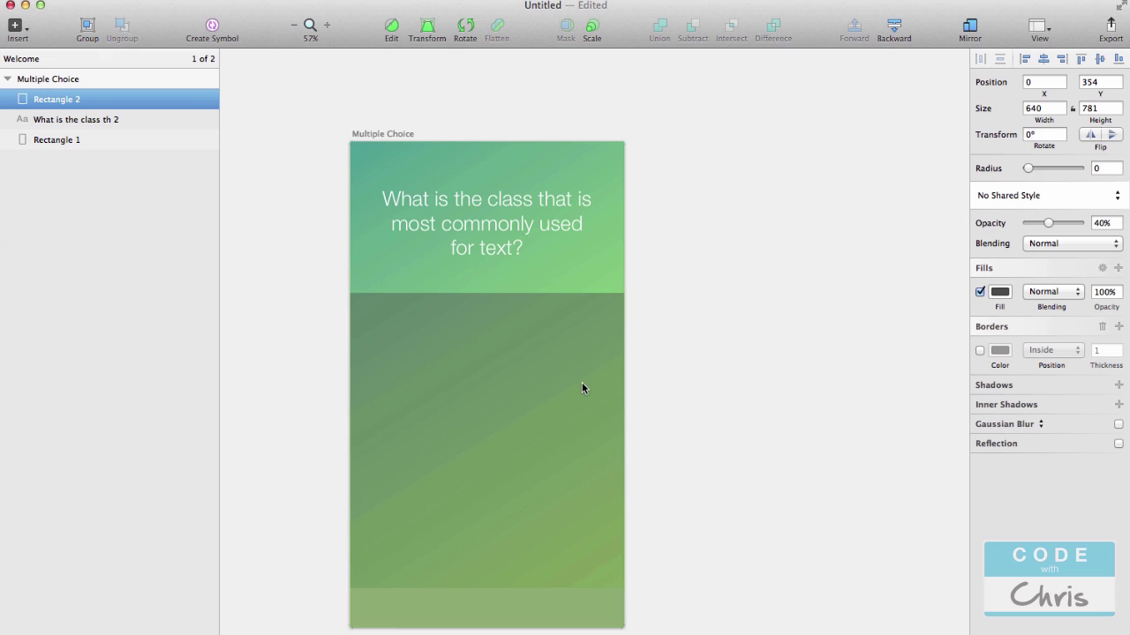
pyautogui.click(581, 388)
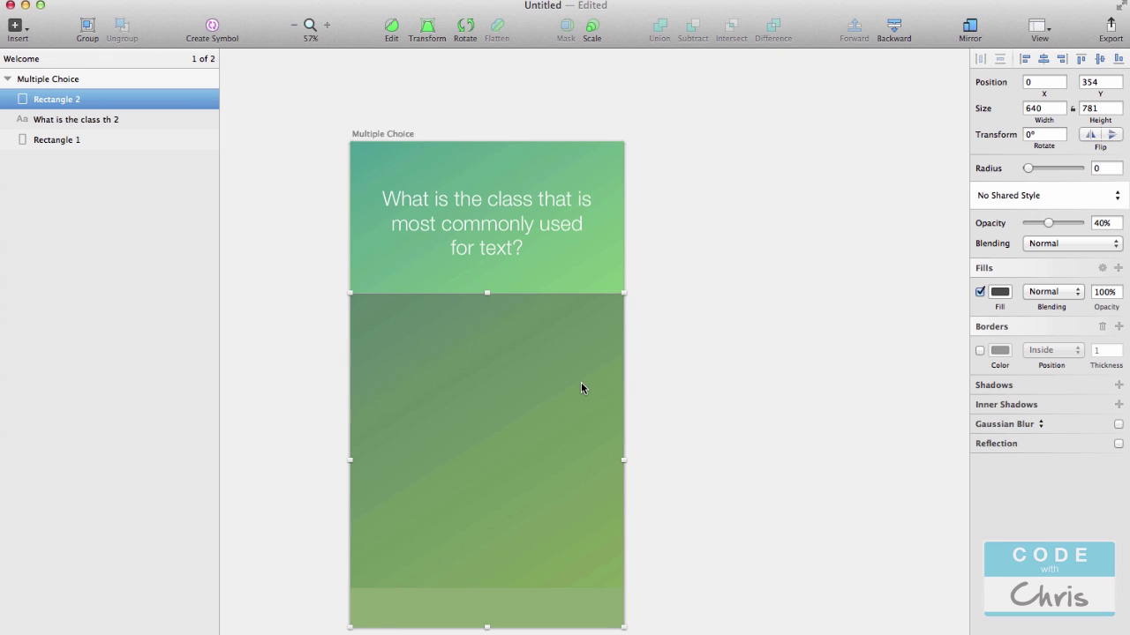
pyautogui.press('5')
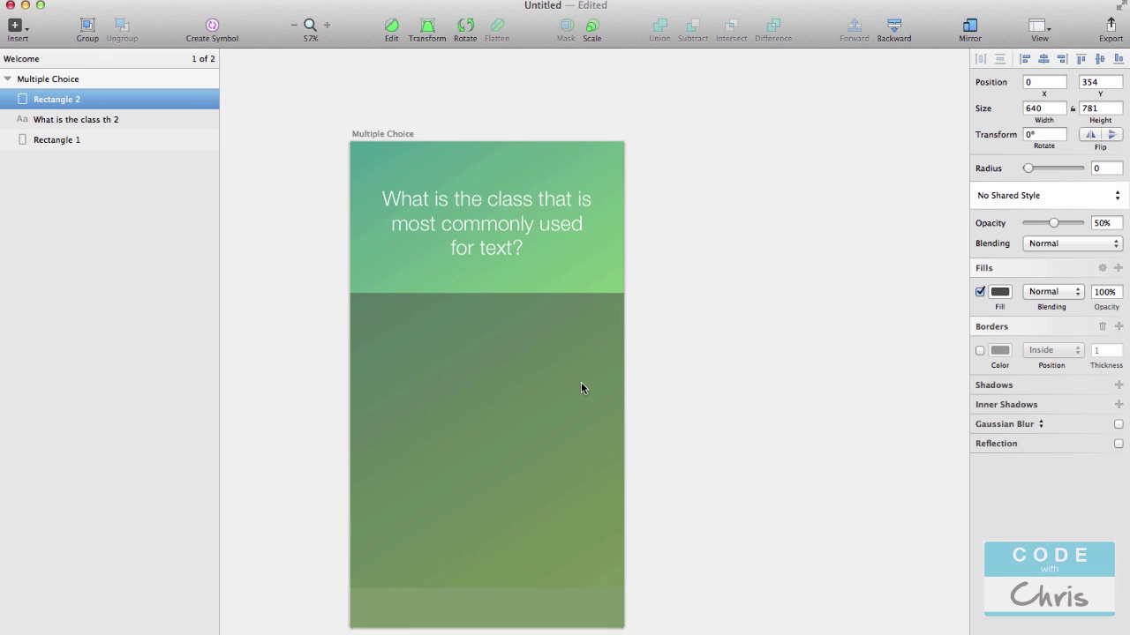
pyautogui.press('4')
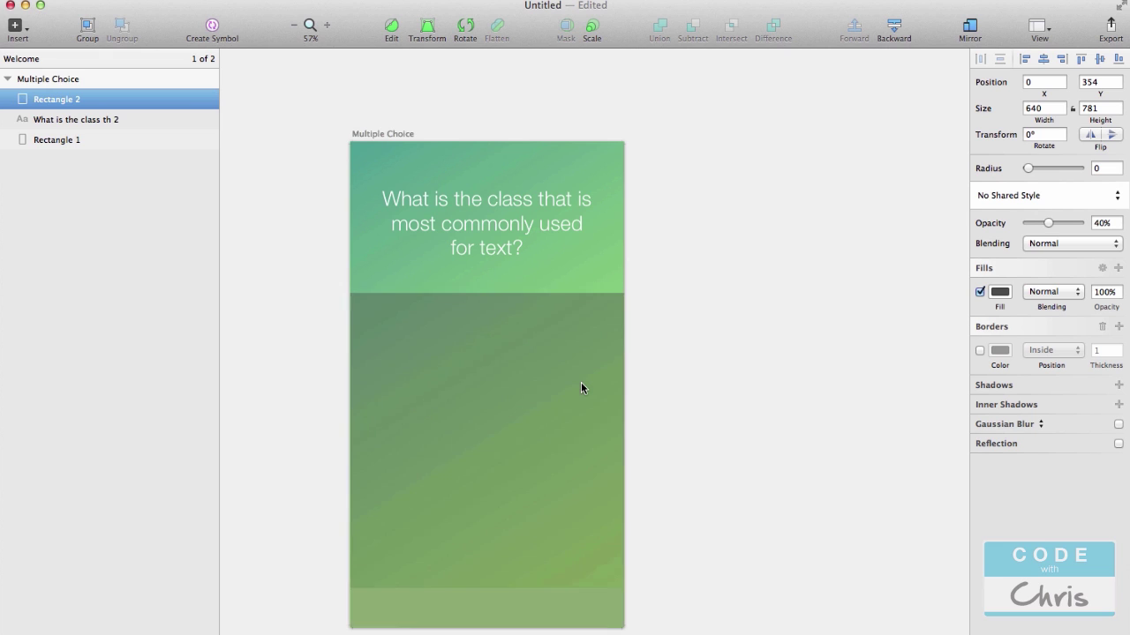
pyautogui.click(766, 409)
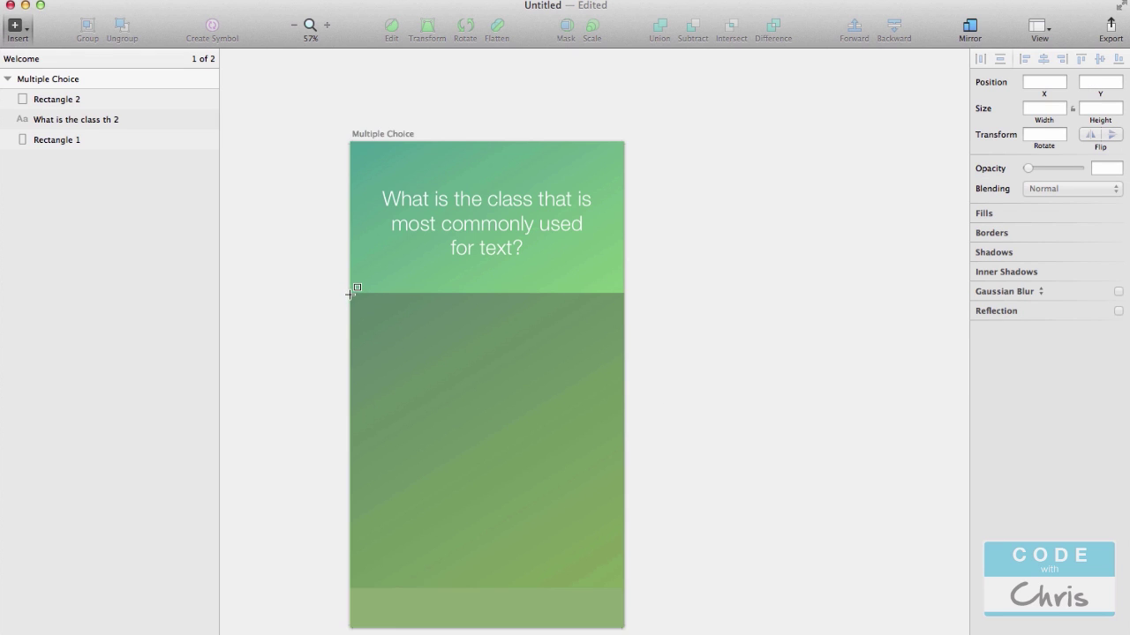
# Draw a small rectangle about 264 by 51 px in the upper-left corner of the answer area
pyautogui.moveTo(349, 293); pyautogui.dragTo(460, 315)
pyautogui.press('Return')
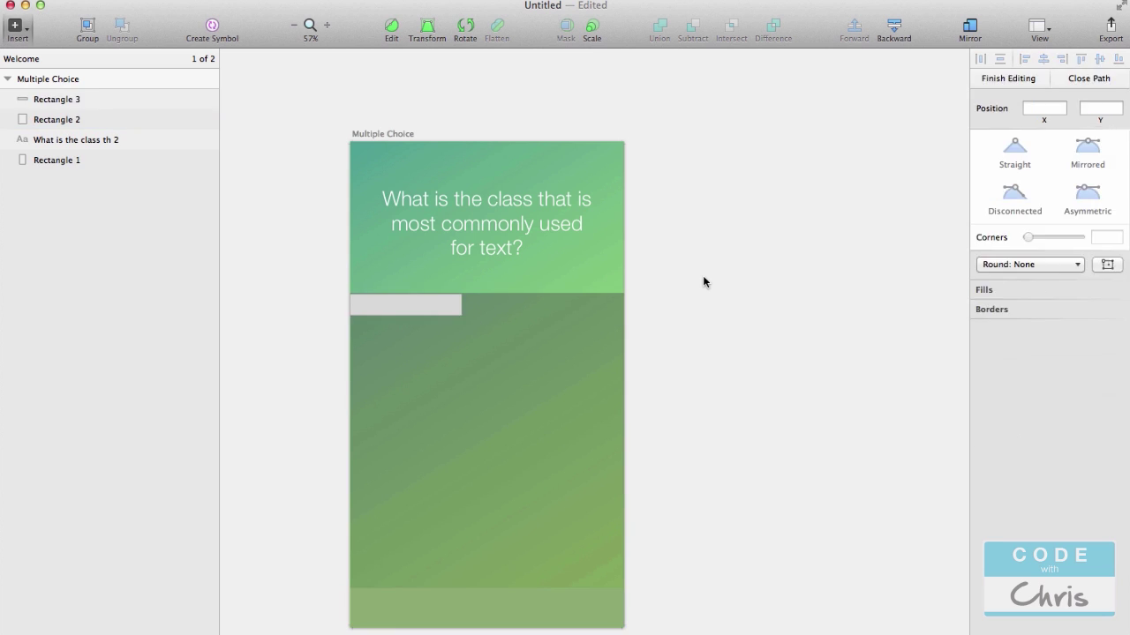
pyautogui.click(427, 309)
pyautogui.press('Escape')
pyautogui.click(405, 300)
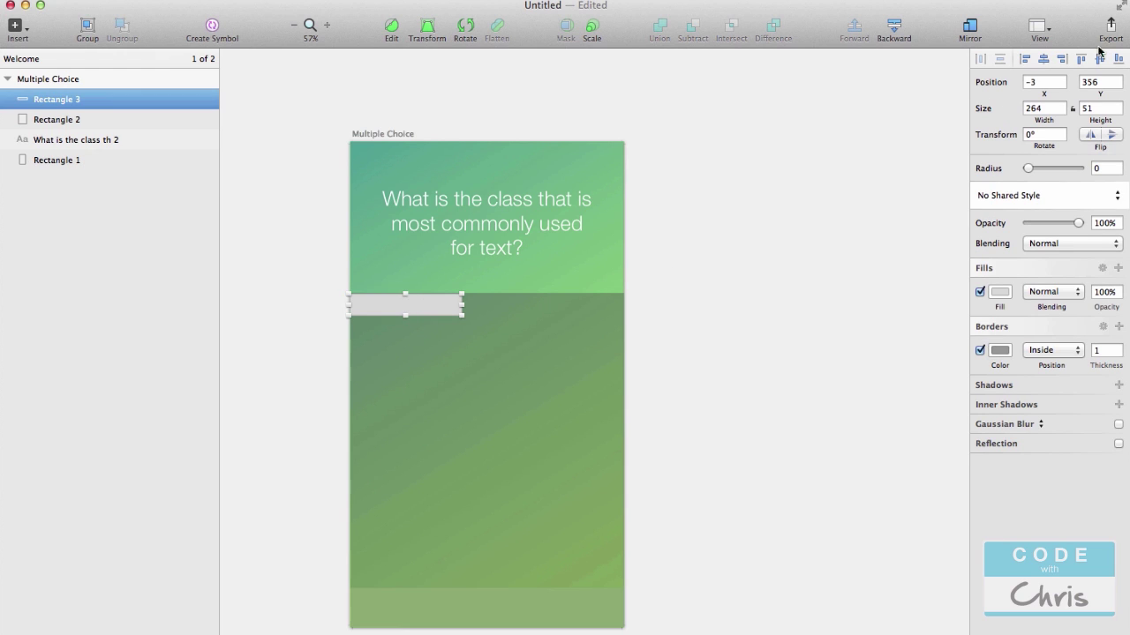
# Set the small rectangle's X position to 0 and nudge its Y position to 353
pyautogui.doubleClick(1037, 82)
pyautogui.write('0')
pyautogui.press('Tab')
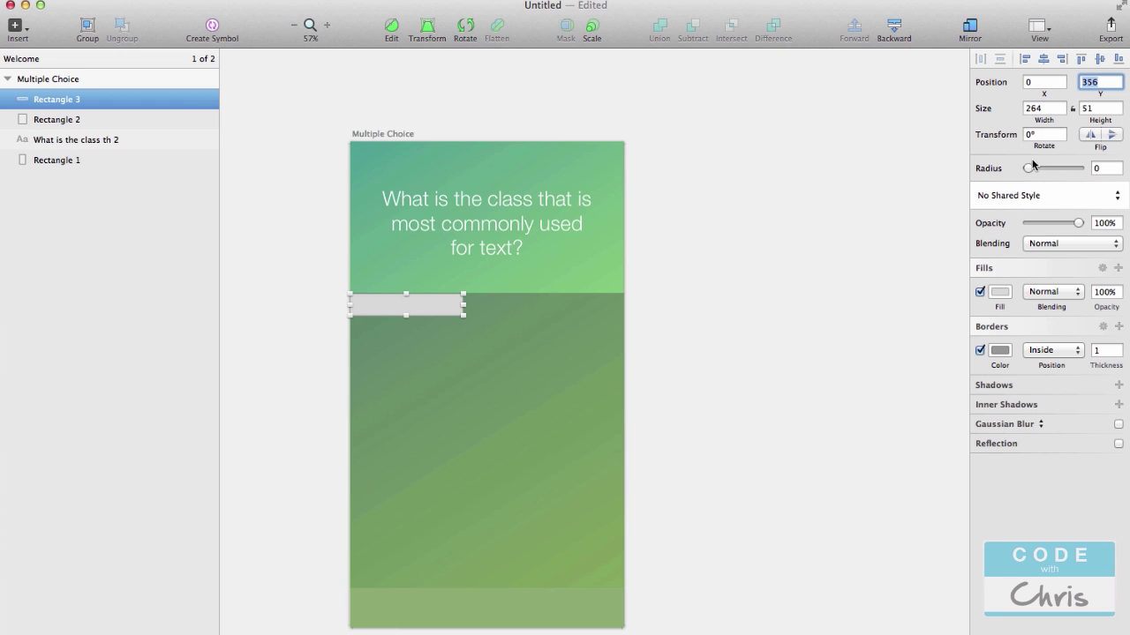
pyautogui.press('Up')
pyautogui.press('Up')
pyautogui.press('Down')
pyautogui.press('Down')
pyautogui.press('Down')
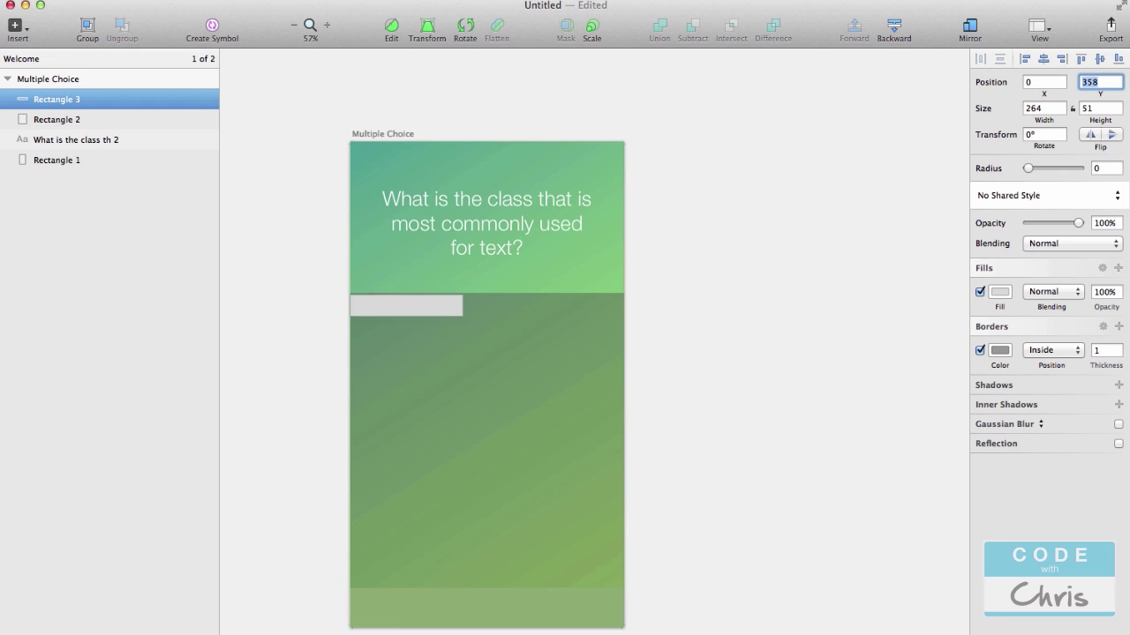
pyautogui.press('Down')
pyautogui.press('Down')
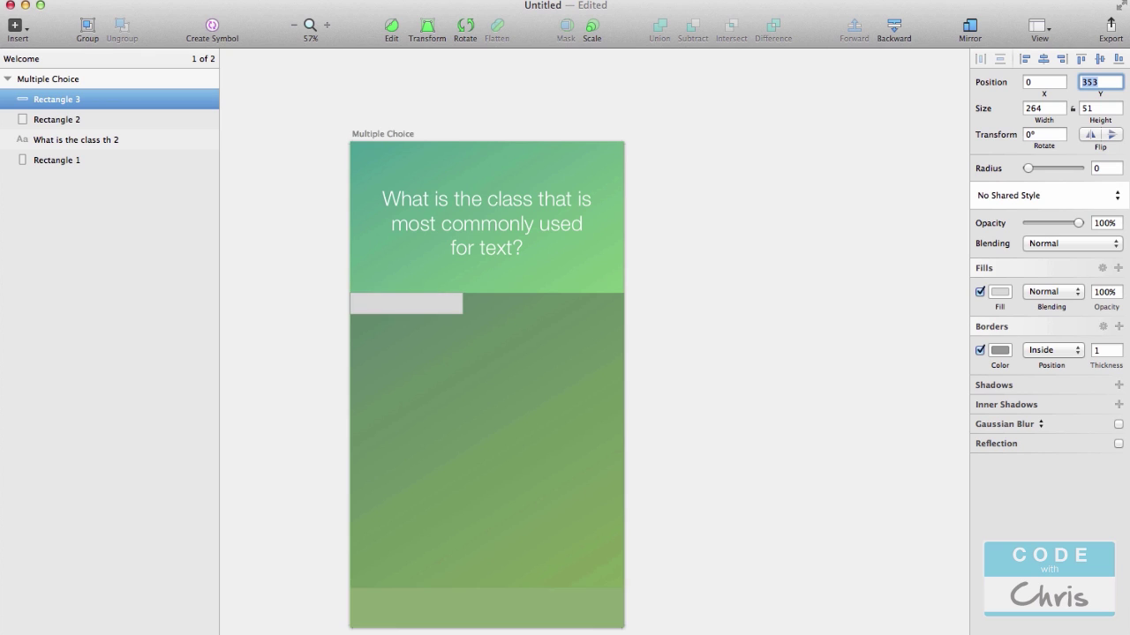
# Check the answer area's Y position and set the small rectangle's Y to 354 to match it
pyautogui.click(540, 367)
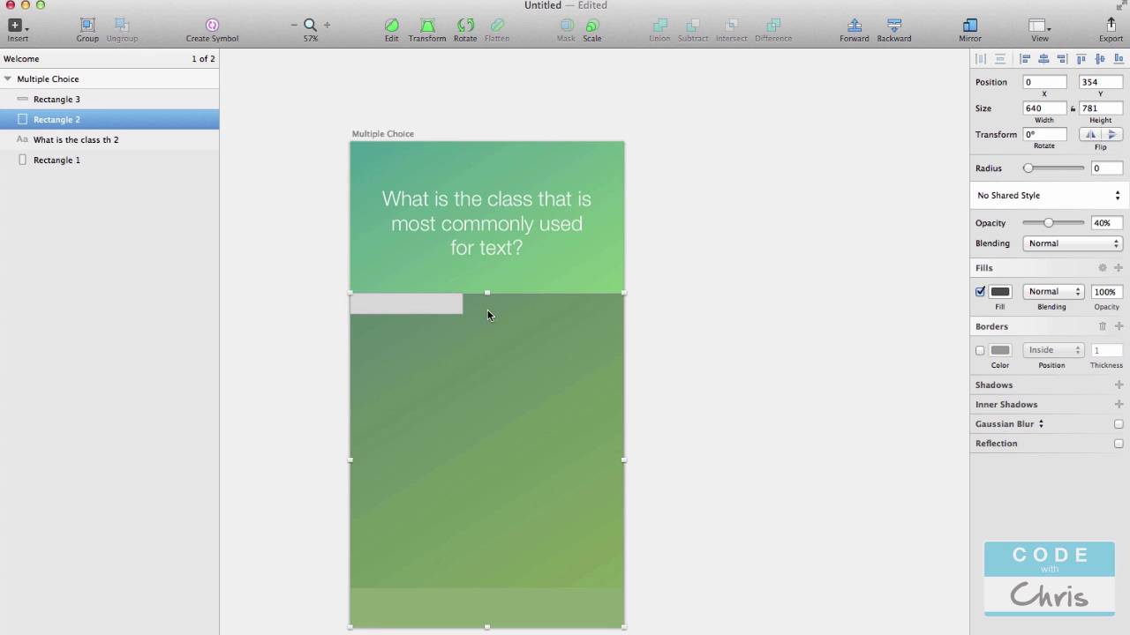
pyautogui.click(439, 309)
pyautogui.click(1091, 82)
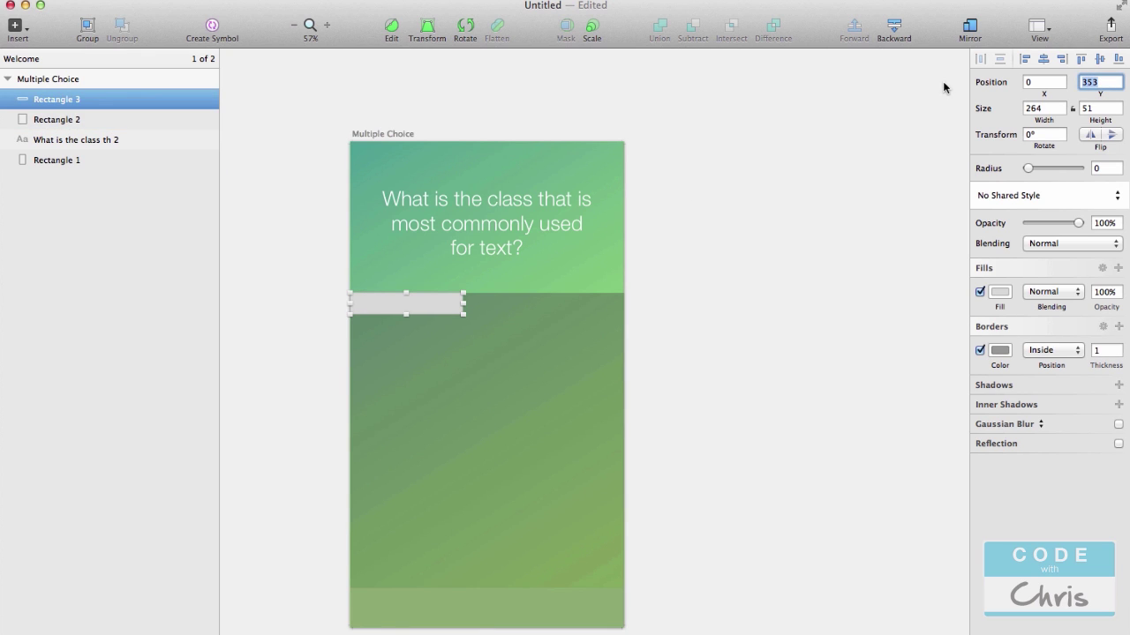
pyautogui.write('354')
pyautogui.press('Tab')
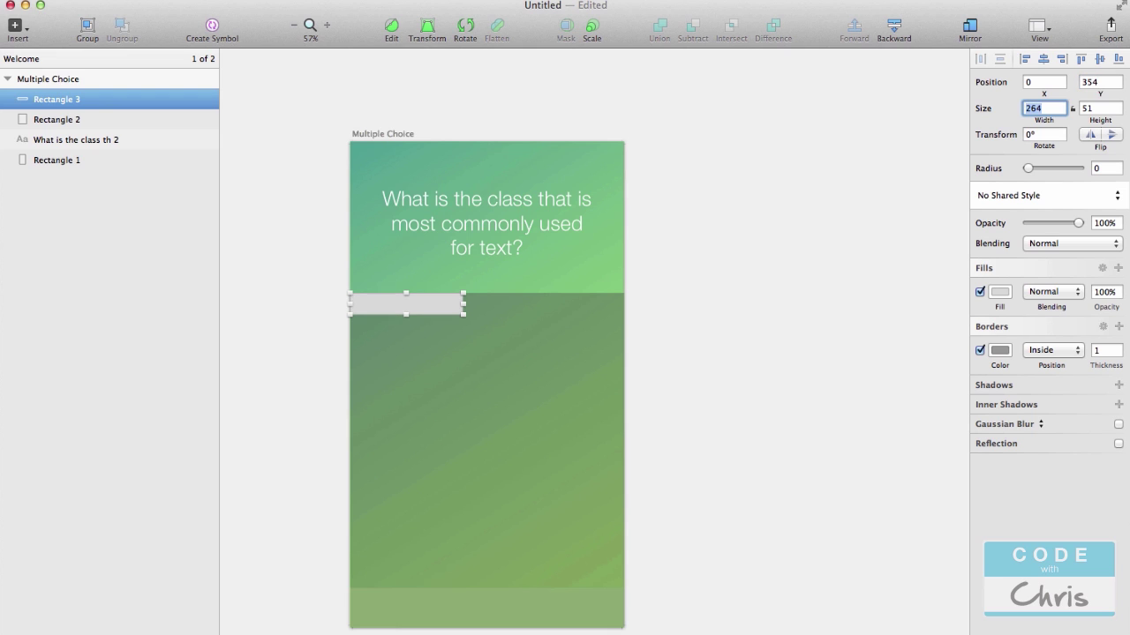
pyautogui.click(786, 256)
# Remove the small rectangle's border and fill it with dark grey 4A4A4A
pyautogui.click(443, 300)
pyautogui.click(979, 350)
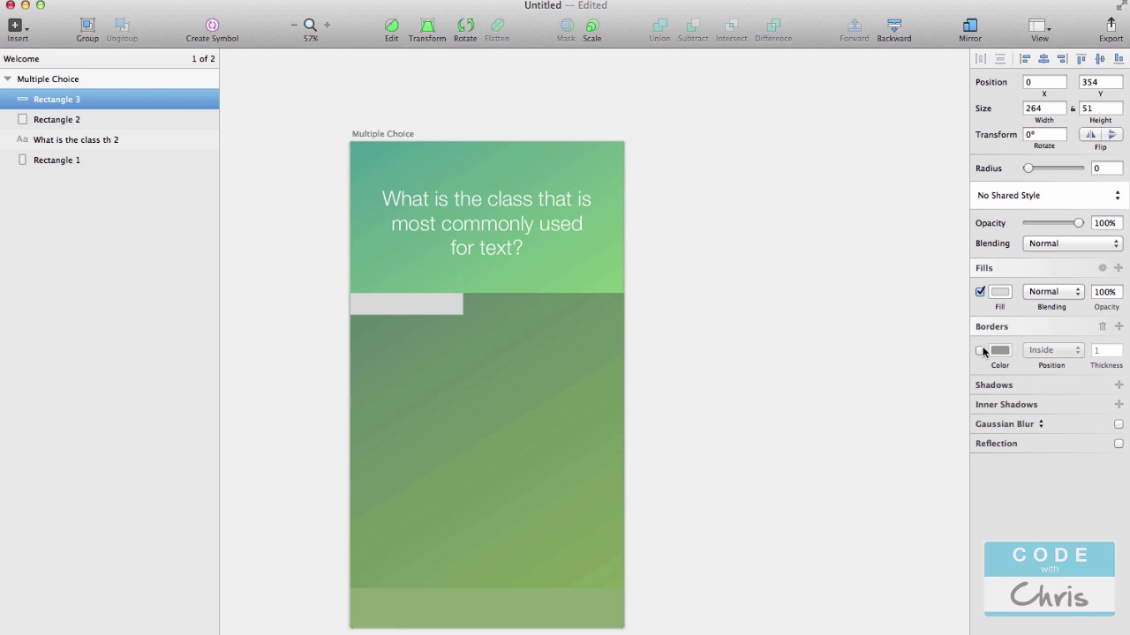
pyautogui.click(1000, 293)
pyautogui.click(1059, 564)
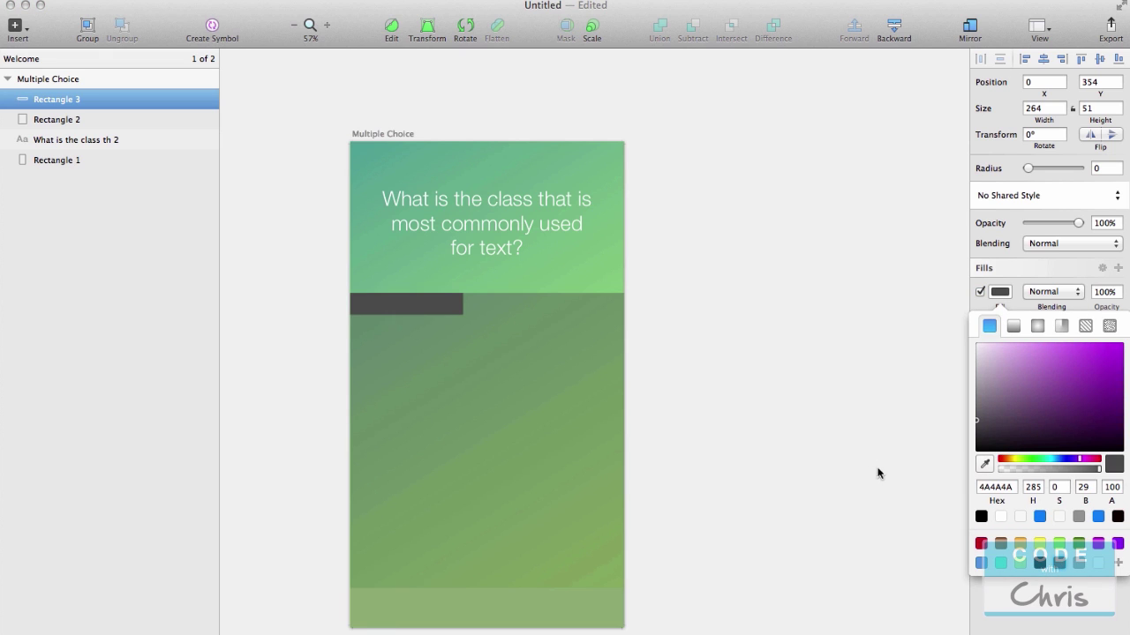
pyautogui.click(840, 427)
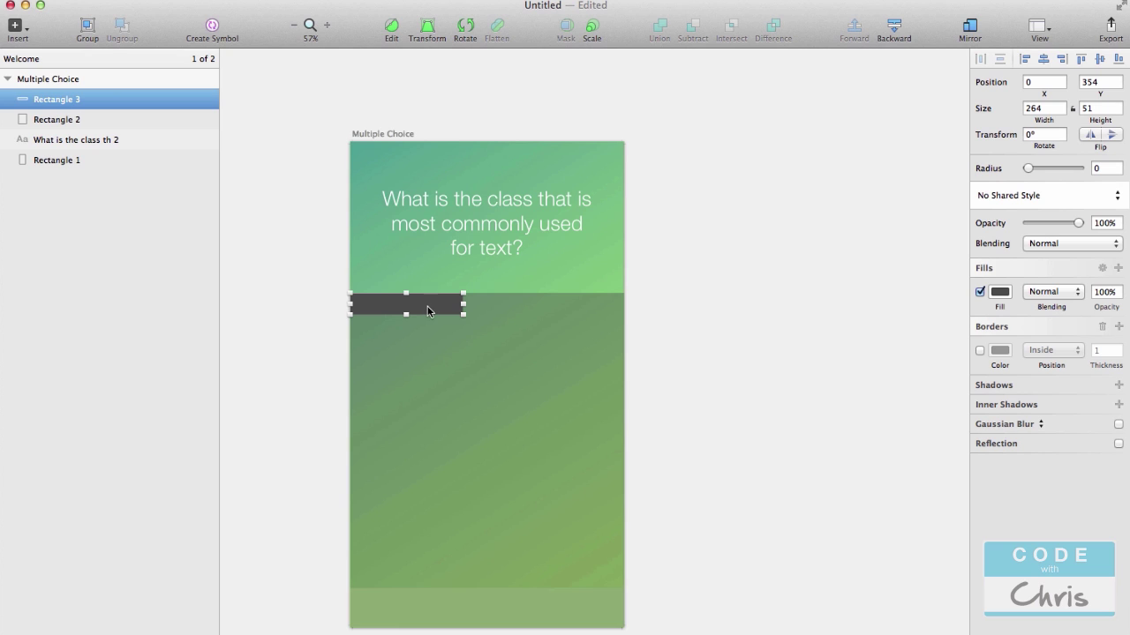
# Duplicate the dark grey bar segment, place the copy directly beside it at X 262 and narrow it to about 131 px
pyautogui.press('super+d')
pyautogui.moveTo(420, 307); pyautogui.dragTo(518, 303)
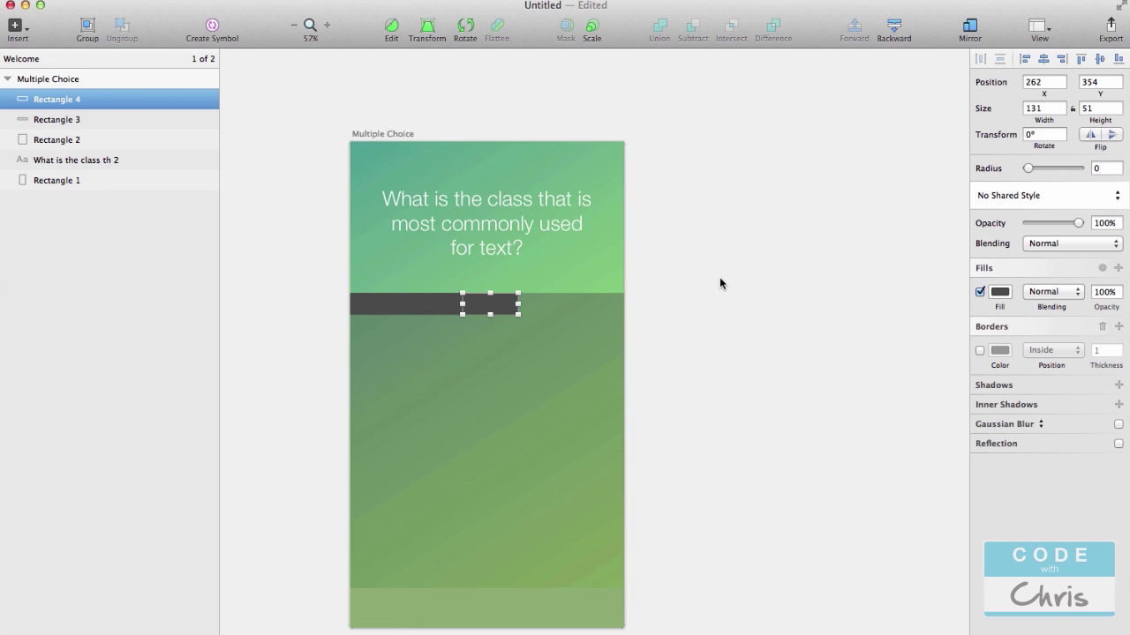
pyautogui.click(720, 282)
# Fill the narrower middle bar segment with the mid-grey preset 9B9B9B
pyautogui.click(510, 304)
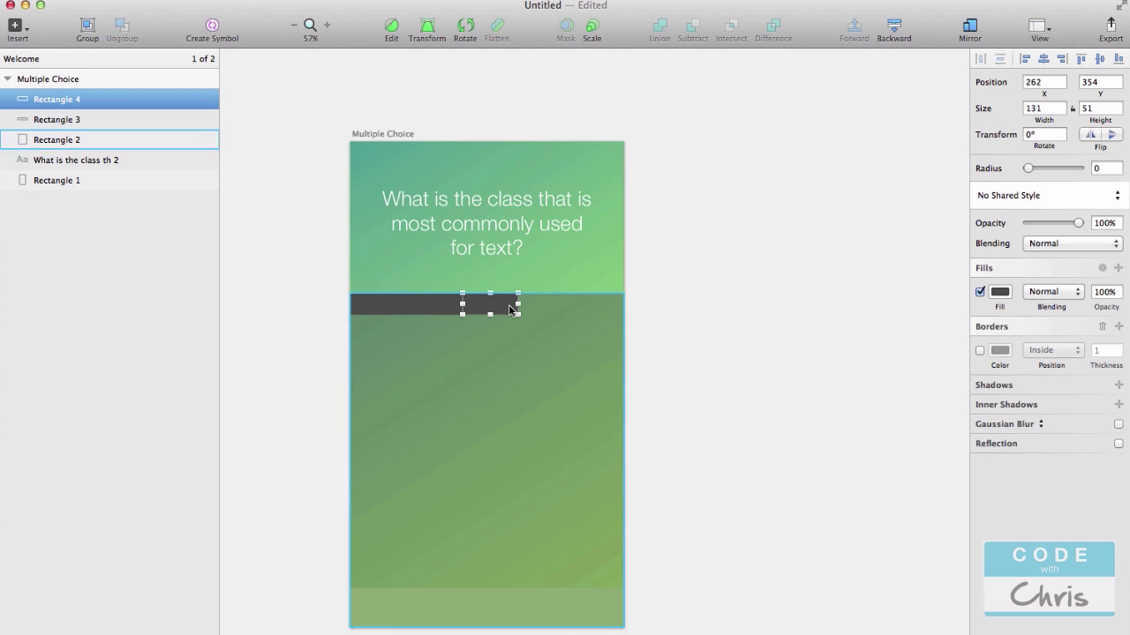
pyautogui.click(992, 294)
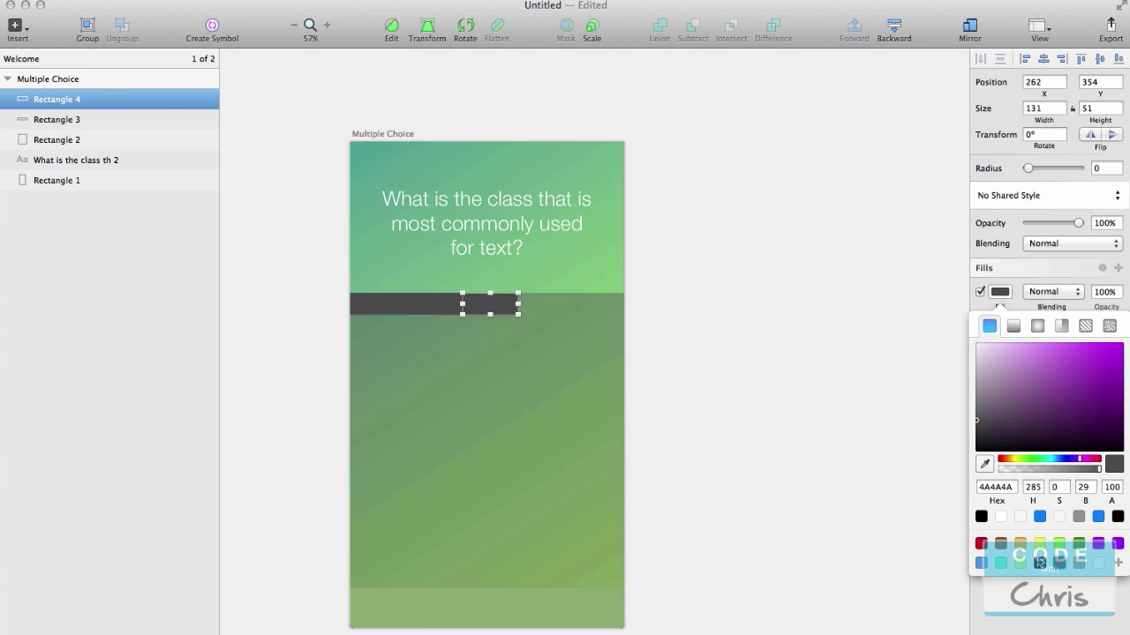
pyautogui.click(1078, 563)
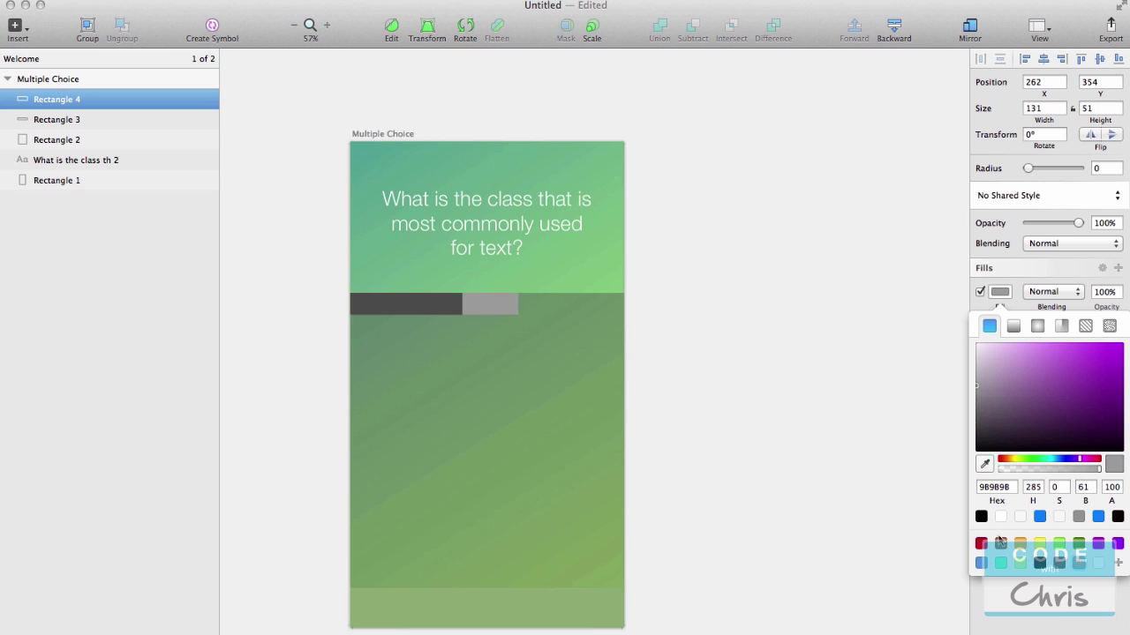
pyautogui.click(779, 388)
# Duplicate the mid-grey segment, fit the copy from X 393 to the artboard edge at about 247 px wide, and open its fill colour
pyautogui.press('super+d')
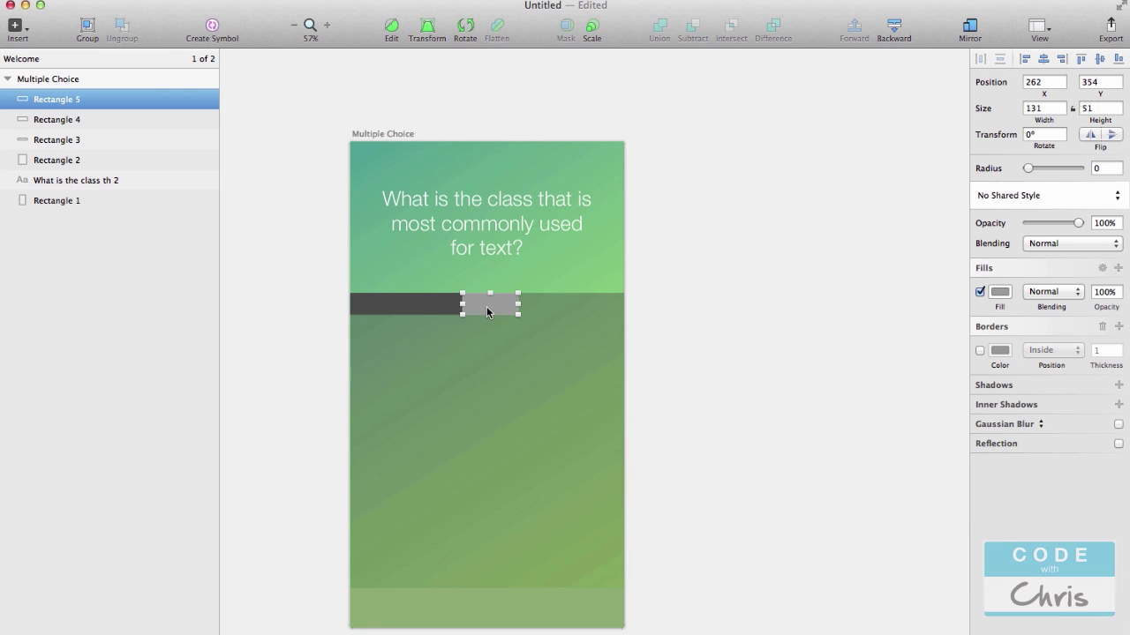
pyautogui.moveTo(490, 311); pyautogui.dragTo(620, 307)
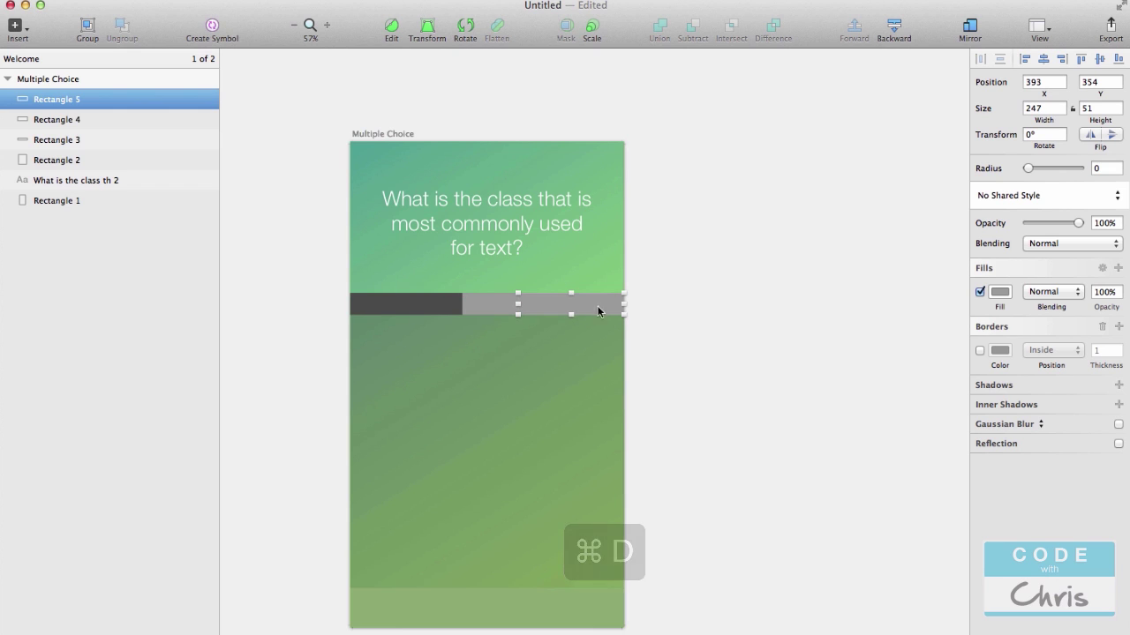
pyautogui.click(1001, 294)
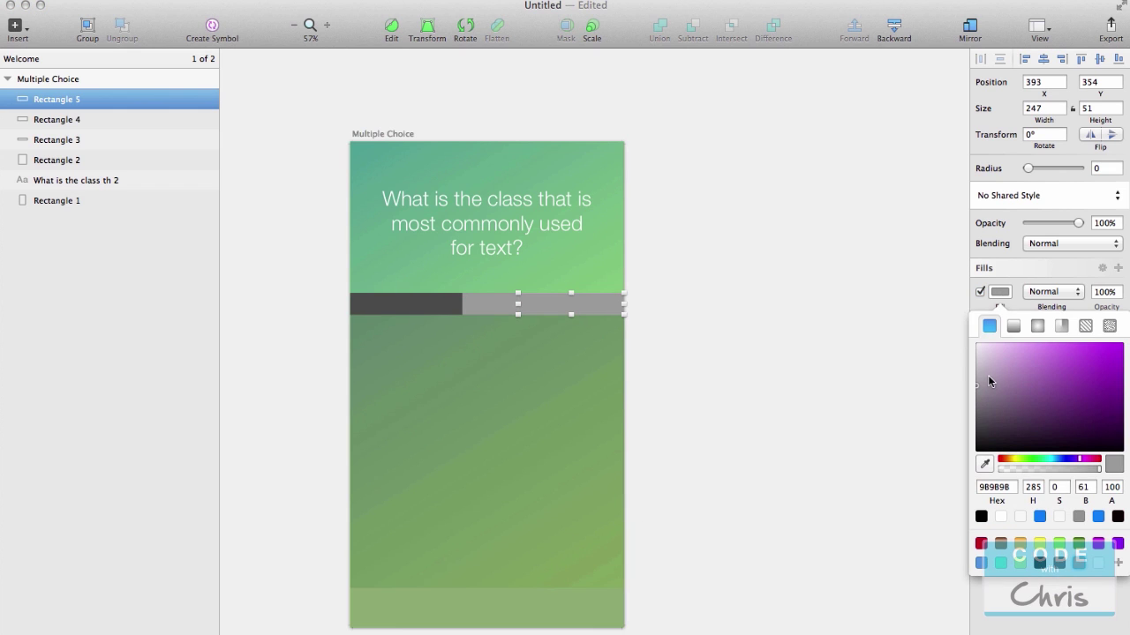
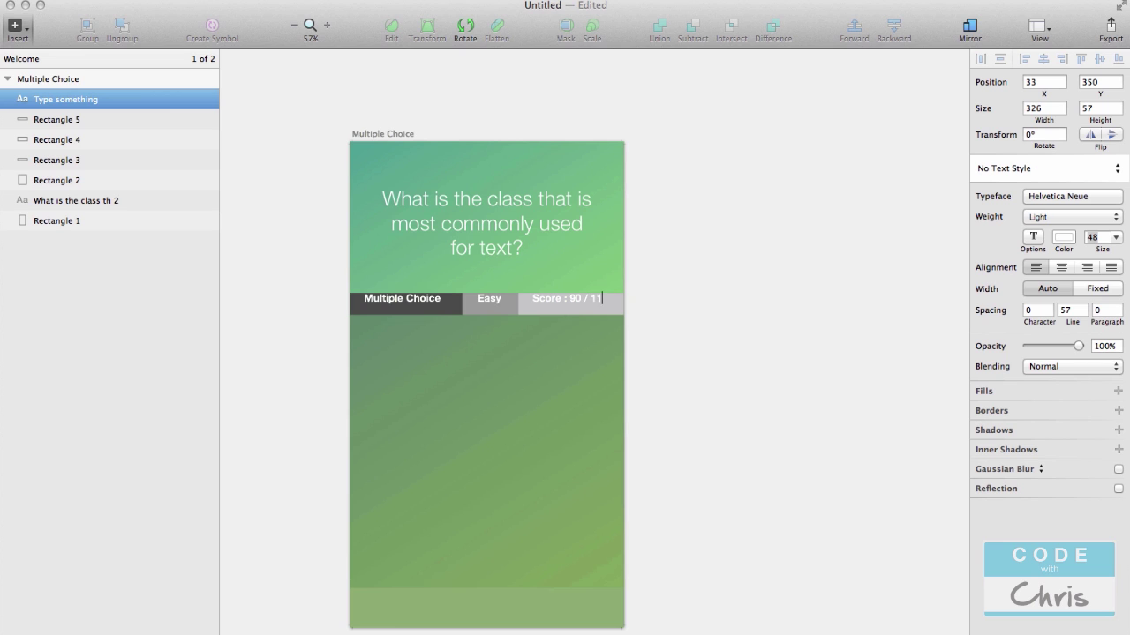
# Finish the "Multiple Choice Easy Score : 90 / 110" text and nudge it down 12 px to Y 362 within the bar
pyautogui.press('Escape')
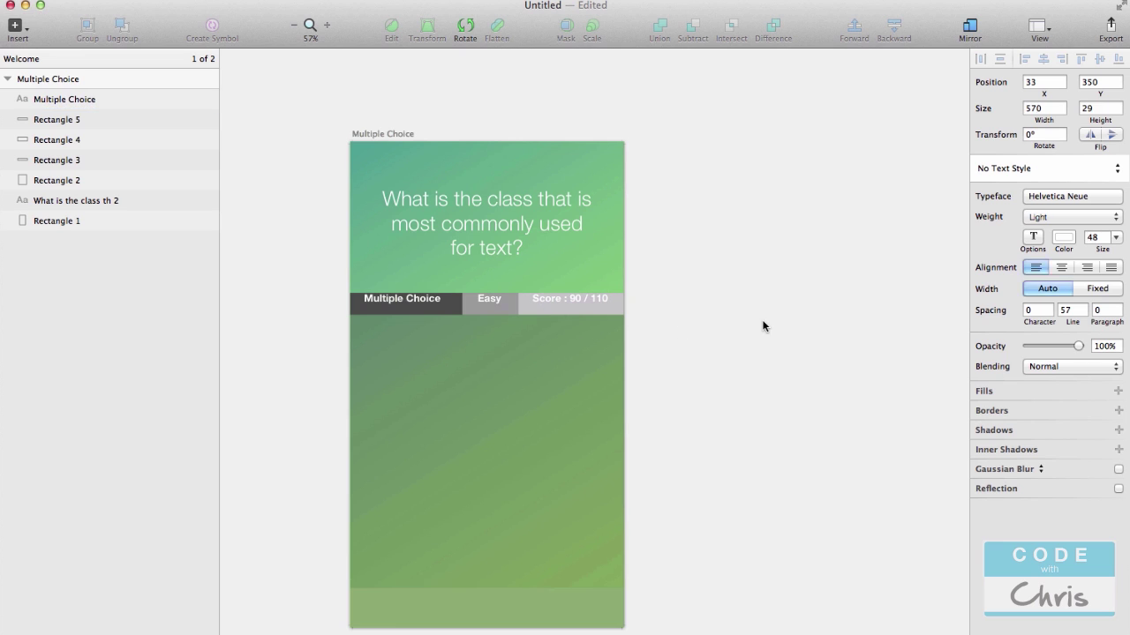
pyautogui.click(683, 312)
pyautogui.click(595, 305)
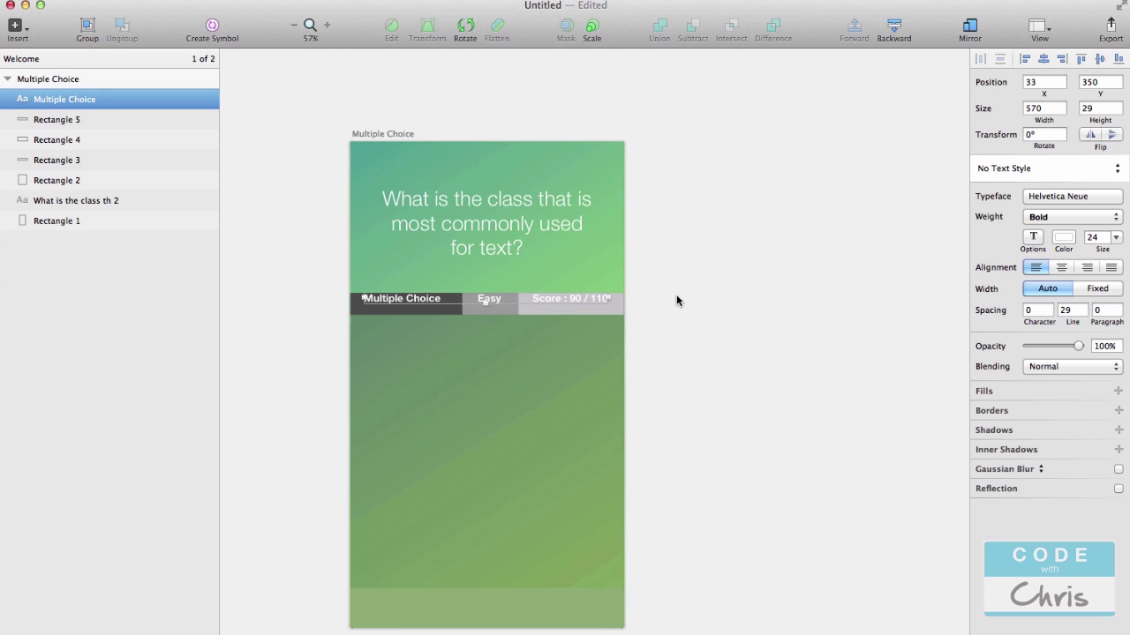
pyautogui.press('Down')
pyautogui.press('Down')
pyautogui.press('Down')
pyautogui.press('Down')
pyautogui.press('Down')
pyautogui.press('Down')
pyautogui.press('Down')
pyautogui.press('Down')
pyautogui.press('Down')
pyautogui.press('Down')
pyautogui.press('Down')
pyautogui.press('Down')
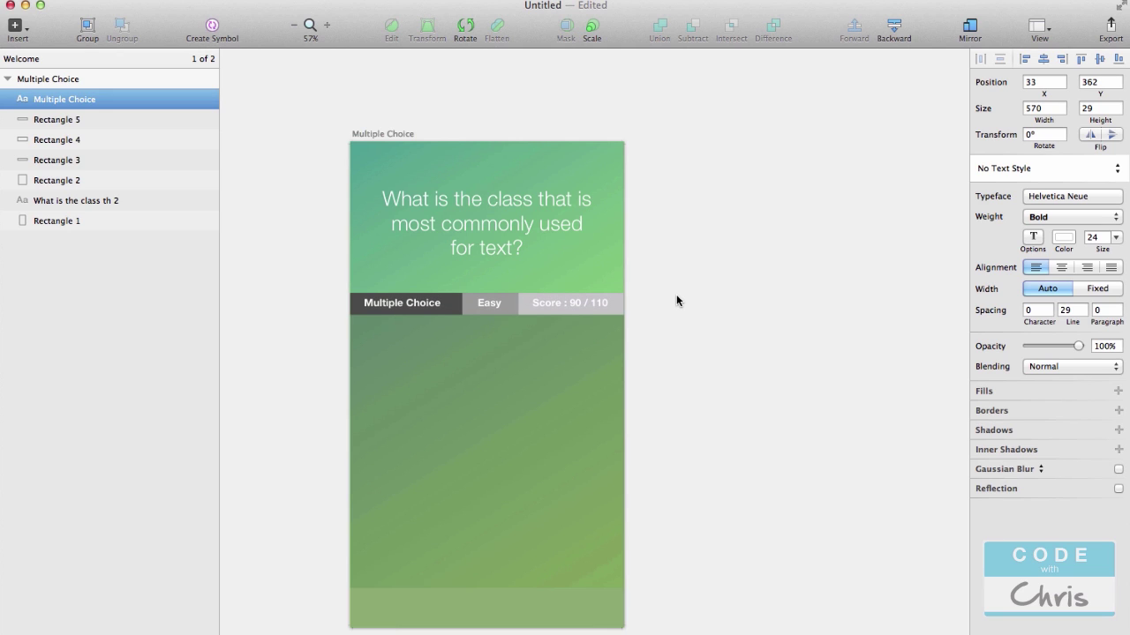
# Nudge the status bar text to X 38, Y 363 and remove one space before "Easy"
pyautogui.press('Right')
pyautogui.press('Right')
pyautogui.press('Right')
pyautogui.press('Right')
pyautogui.press('Right')
pyautogui.press('Down')
pyautogui.press('Down')
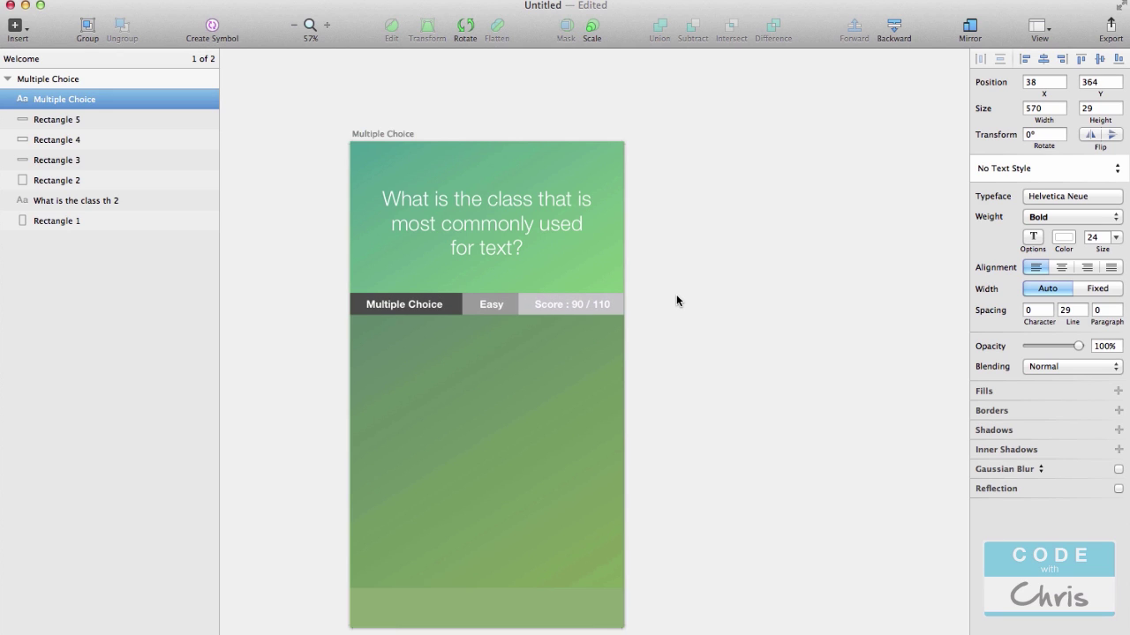
pyautogui.press('Up')
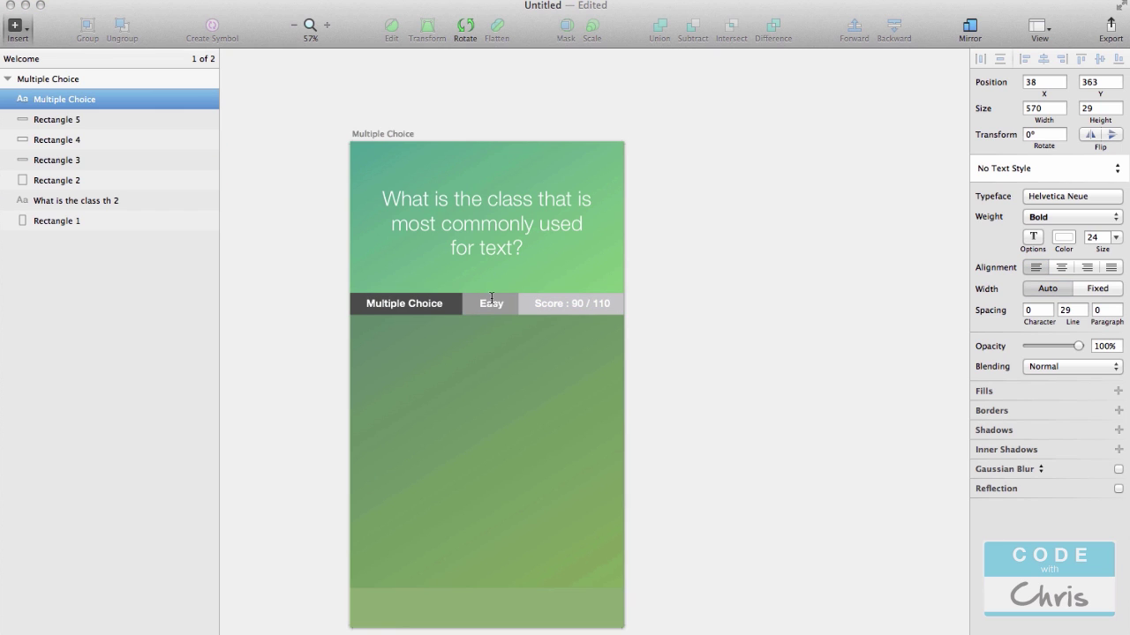
pyautogui.press('BackSpace')
pyautogui.click(781, 289)
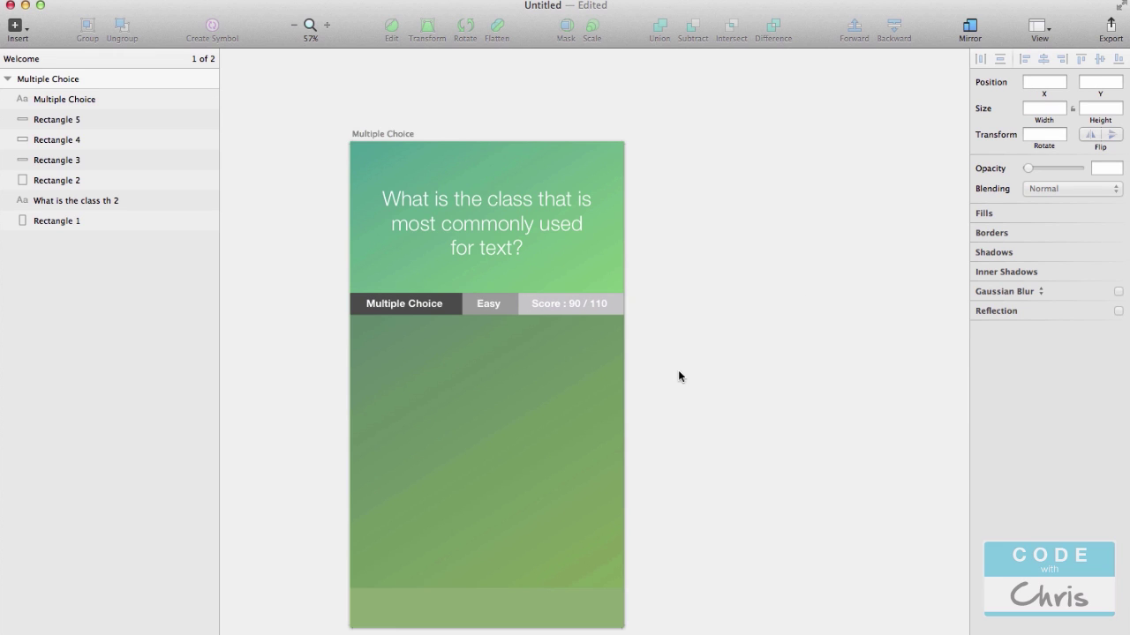
# Set the width of the light grey score segment to 250 px
pyautogui.click(619, 303)
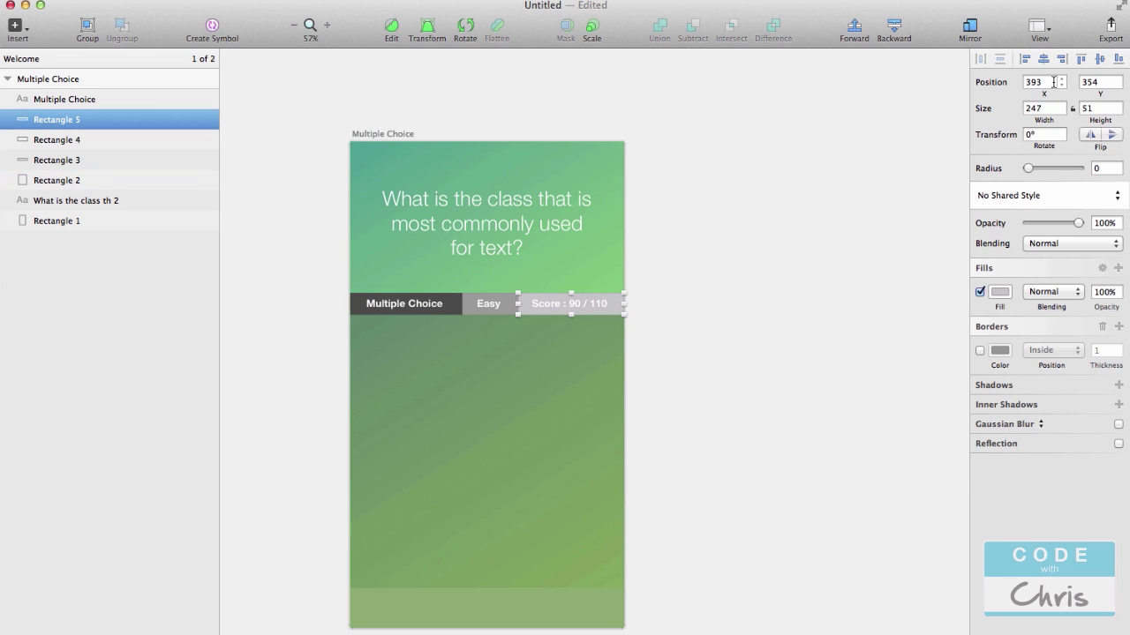
pyautogui.click(1055, 108)
pyautogui.press('BackSpace')
pyautogui.write('8')
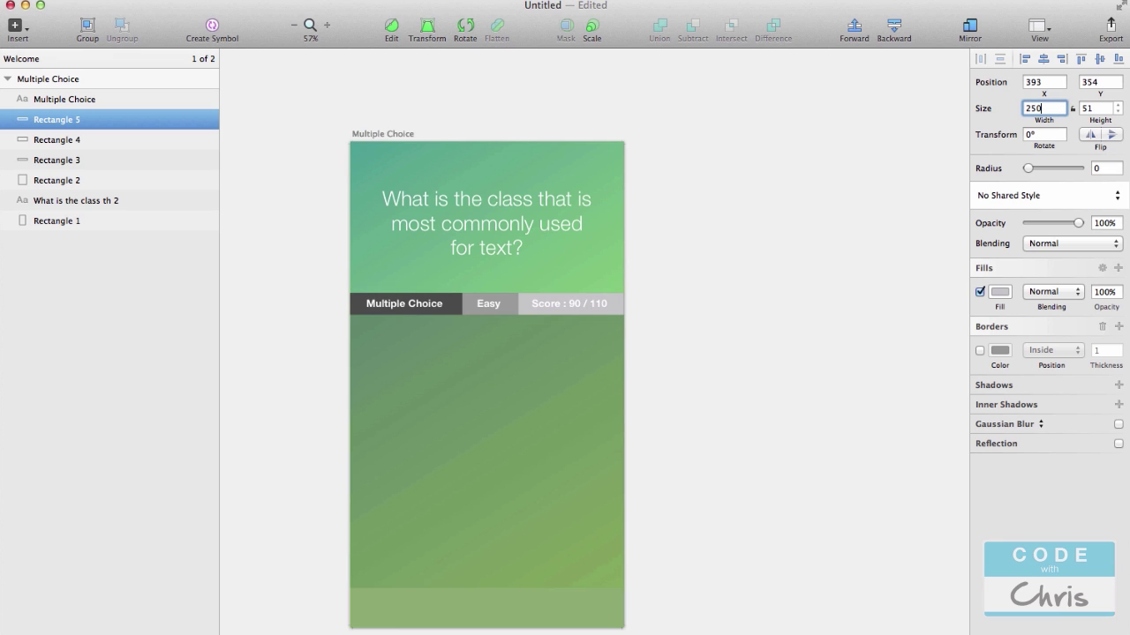
pyautogui.click(776, 366)
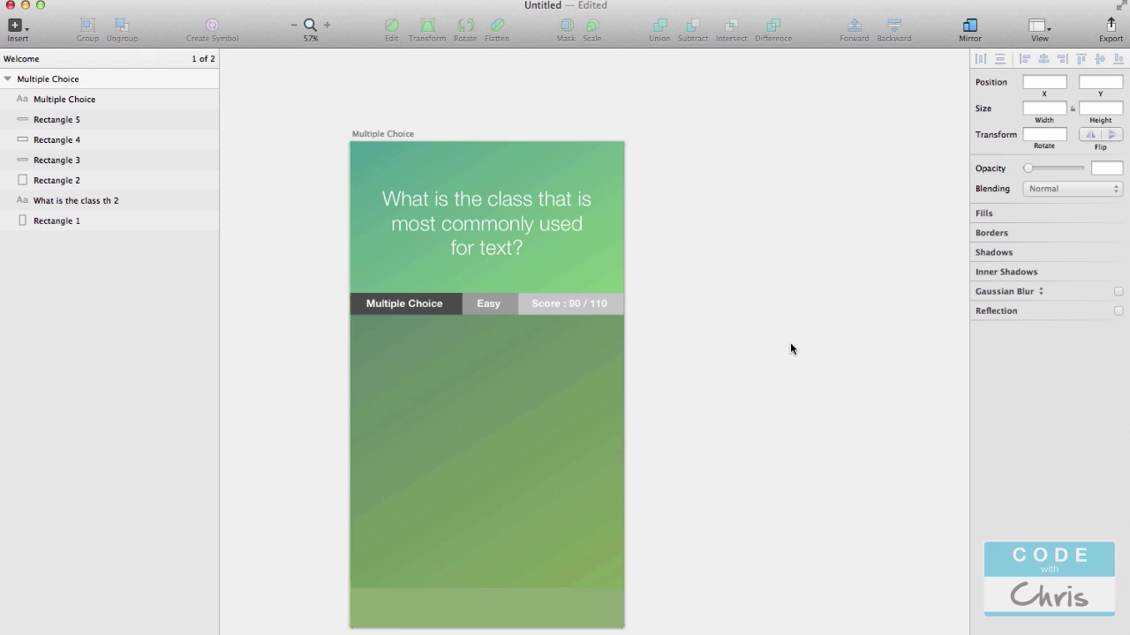
# Draw a rectangle about 655 by 192 px across the artboard, directly below the status bar
pyautogui.press('r')
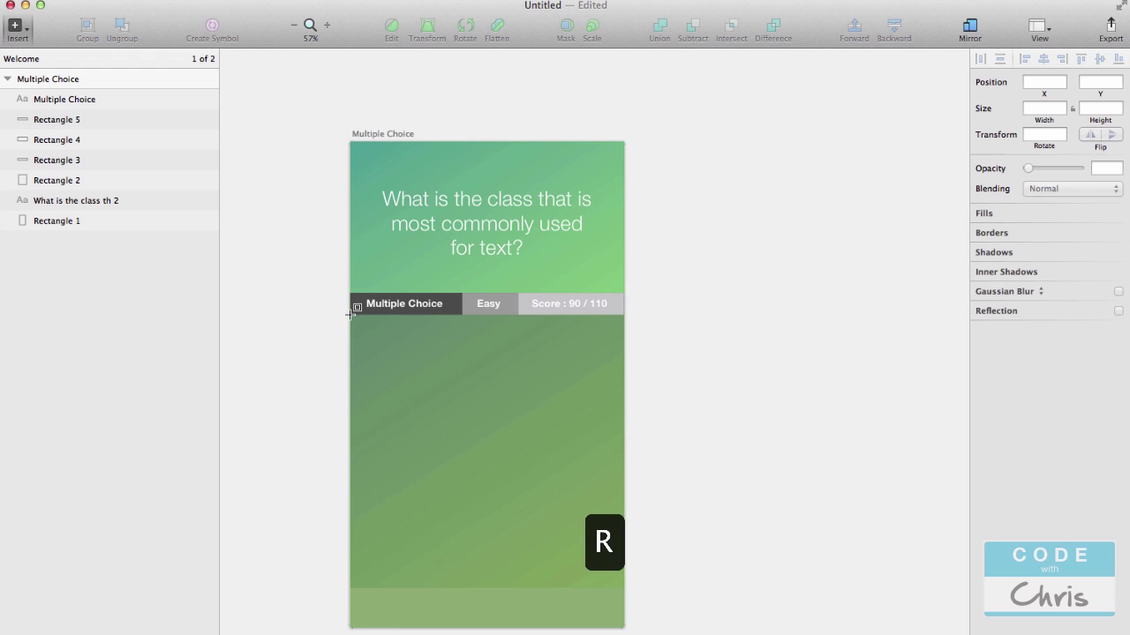
pyautogui.moveTo(349, 314); pyautogui.dragTo(630, 397)
pyautogui.press('Return')
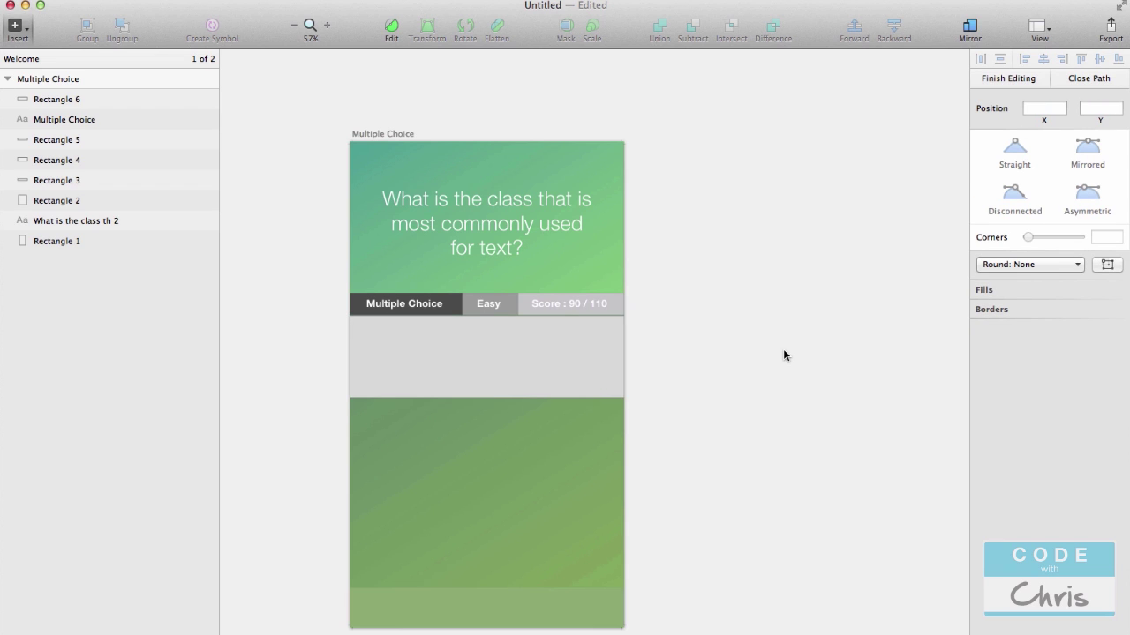
pyautogui.press('v')
pyautogui.click(521, 373)
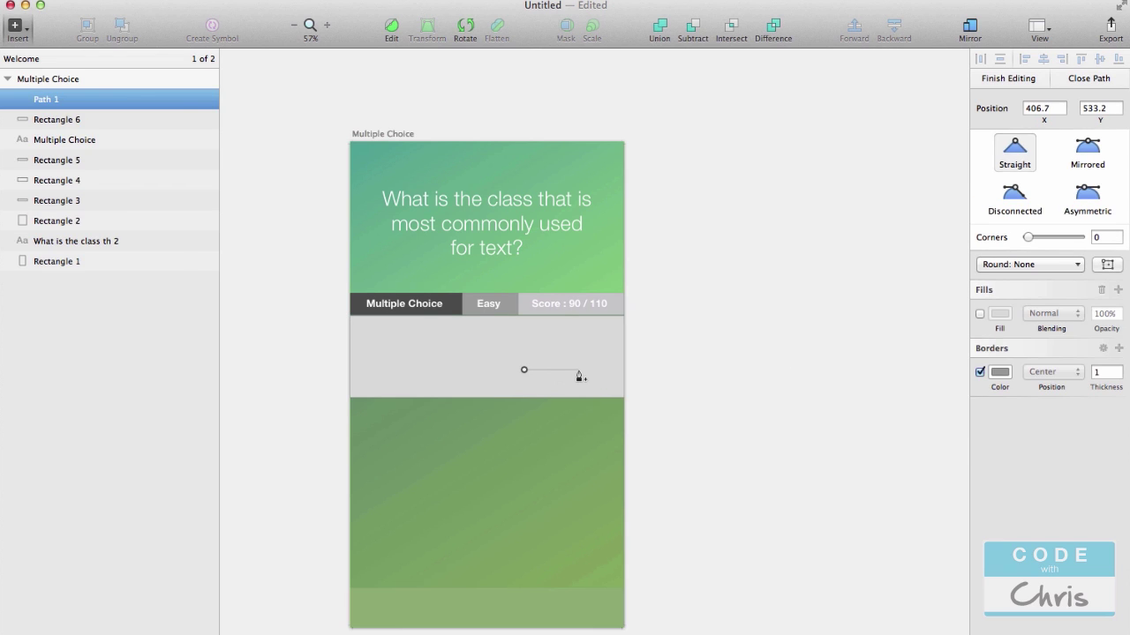
pyautogui.press('Escape')
# Remove the new rectangle's border and fill it with green 7DA055
pyautogui.click(573, 357)
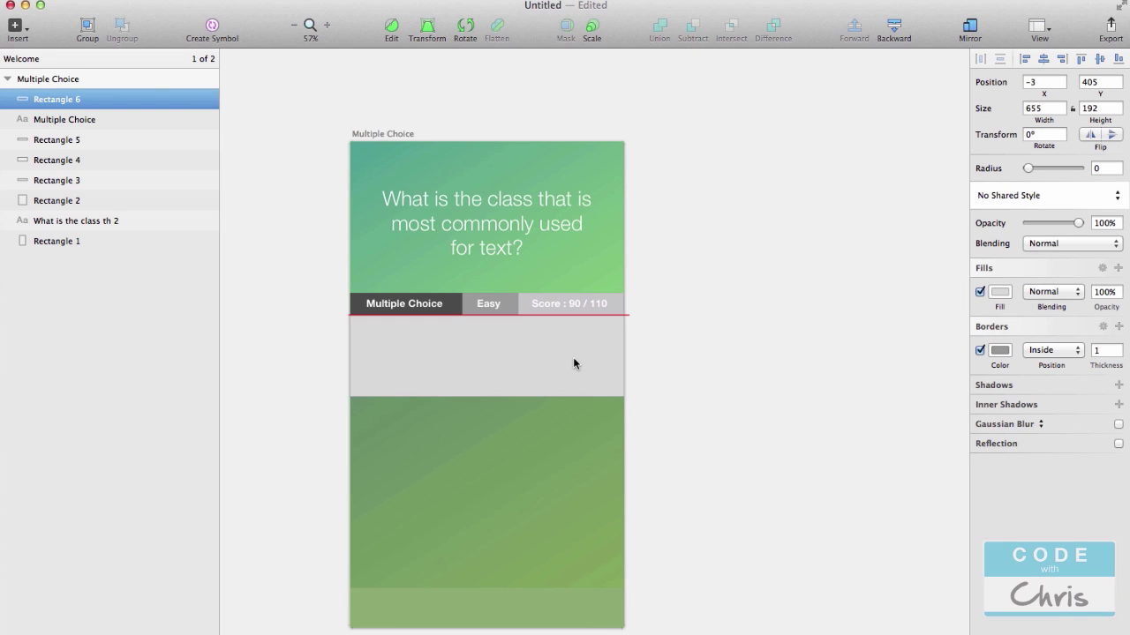
pyautogui.click(979, 351)
pyautogui.click(1000, 292)
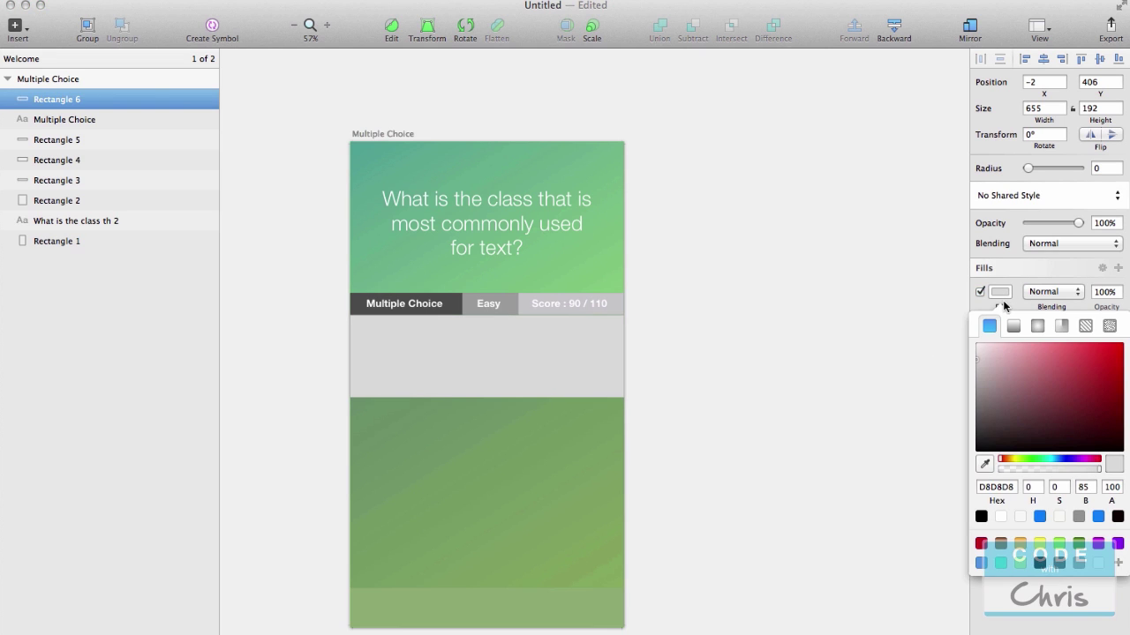
pyautogui.click(1021, 565)
pyautogui.click(1060, 545)
pyautogui.moveTo(1049, 393)
pyautogui.mouseDown()
pyautogui.moveTo(1086, 404)
pyautogui.moveTo(1088, 389)
pyautogui.moveTo(1044, 381)
pyautogui.mouseUp()
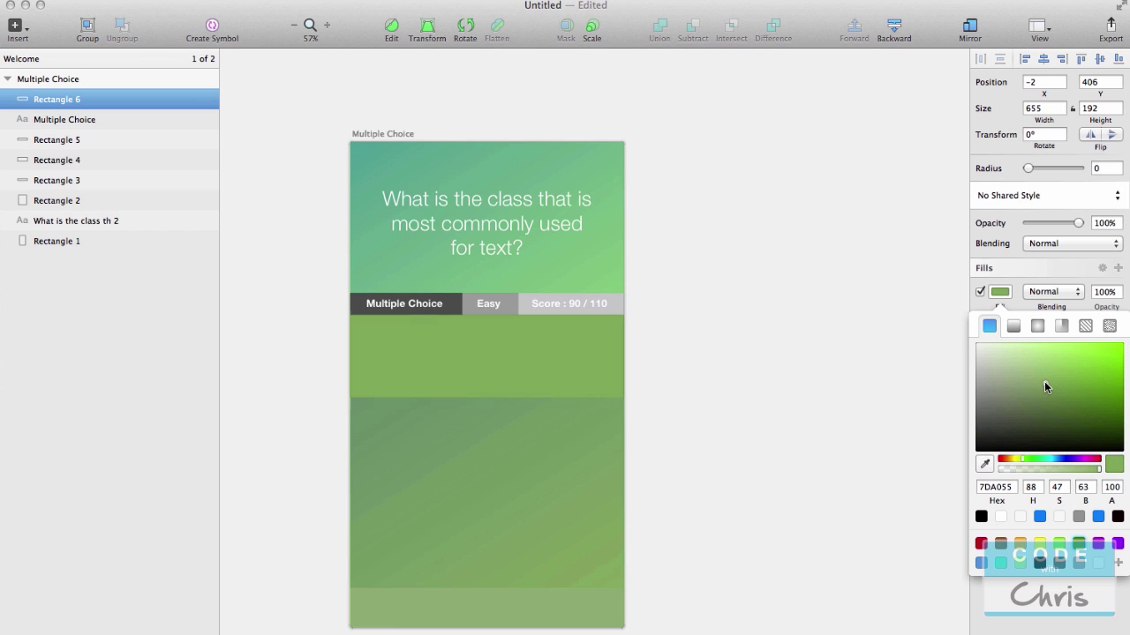
pyautogui.click(777, 417)
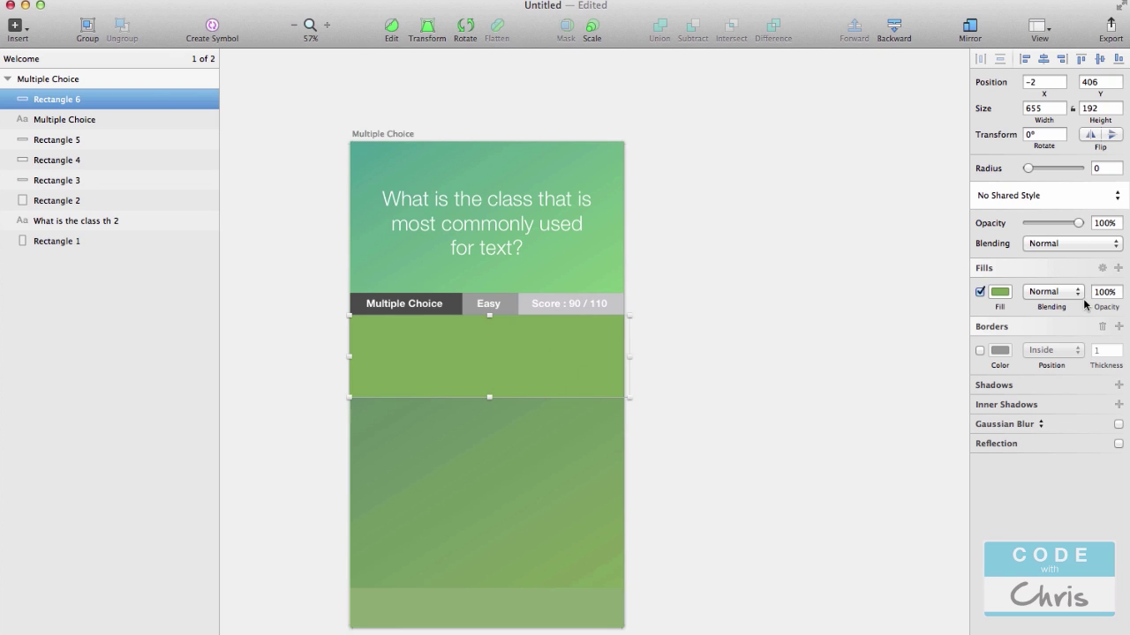
# Set the opacity of the green answer rectangle to 50%
pyautogui.press('2')
pyautogui.press('4')
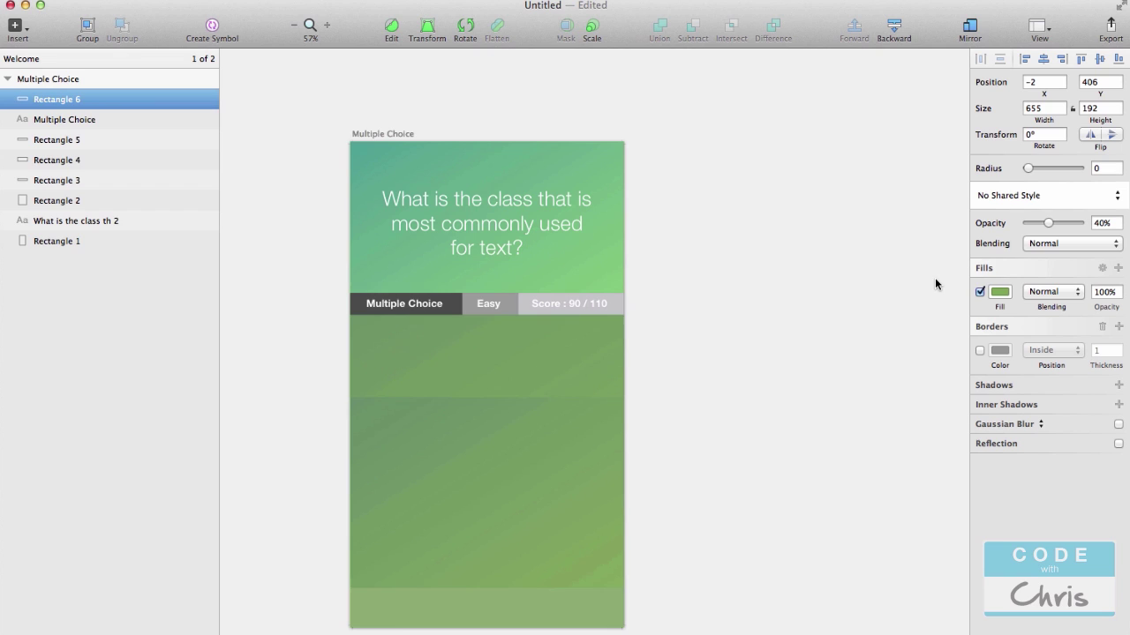
pyautogui.press('5')
# Duplicate the green rectangle and turn the copy into a narrow strip at X 0 with a width of 60 px
pyautogui.press('super+d')
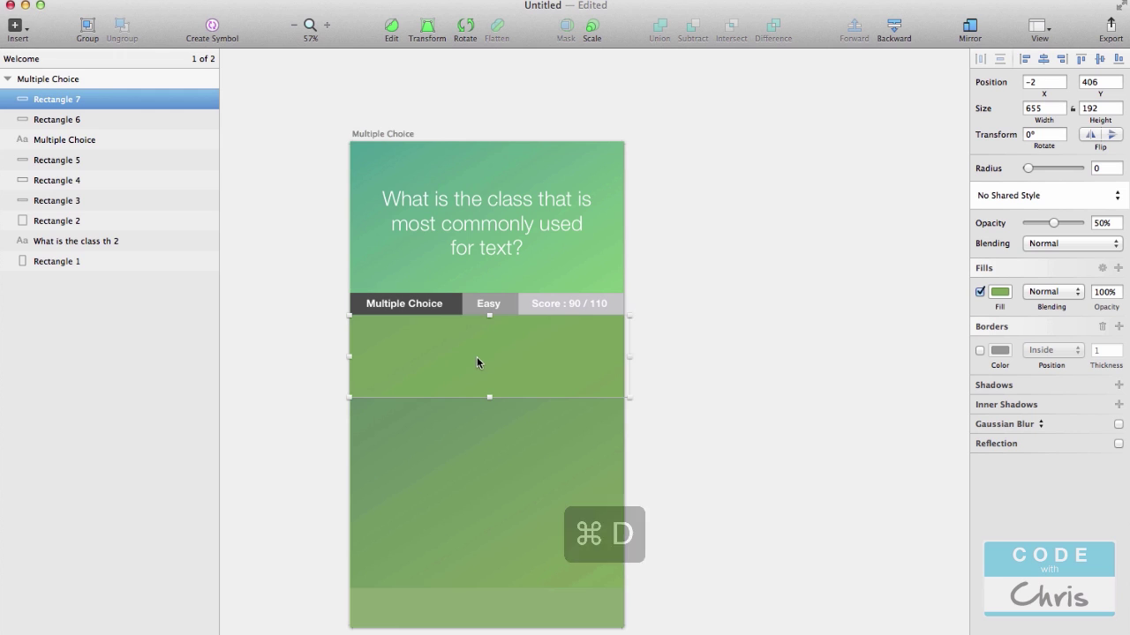
pyautogui.moveTo(476, 356)
pyautogui.mouseDown()
pyautogui.moveTo(479, 391)
pyautogui.moveTo(477, 358)
pyautogui.mouseUp()
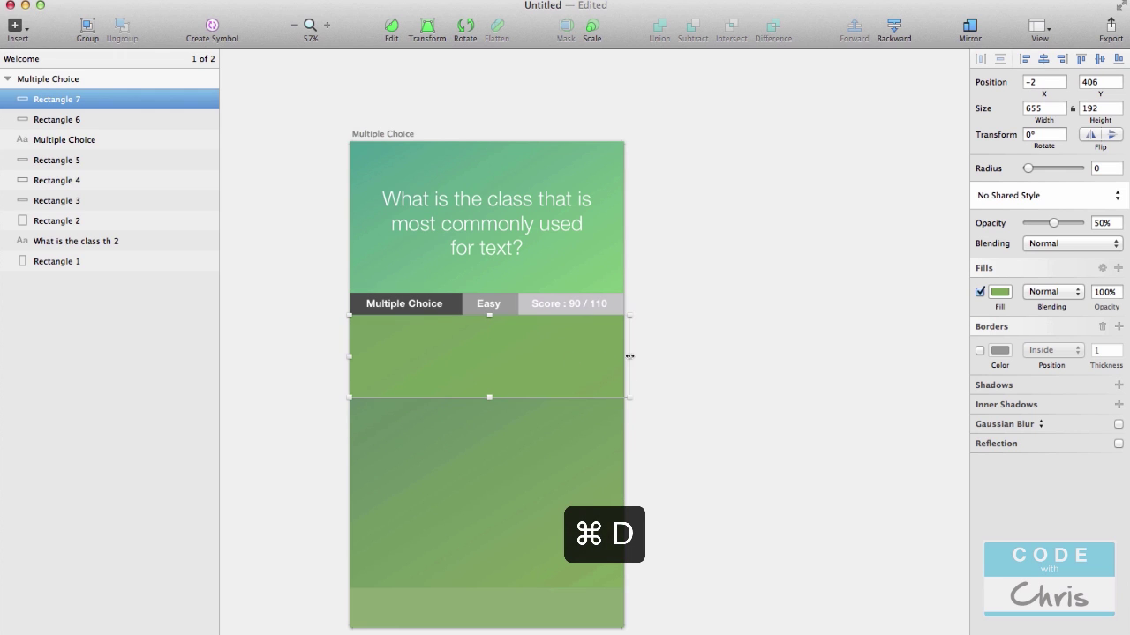
pyautogui.moveTo(628, 356); pyautogui.dragTo(368, 357)
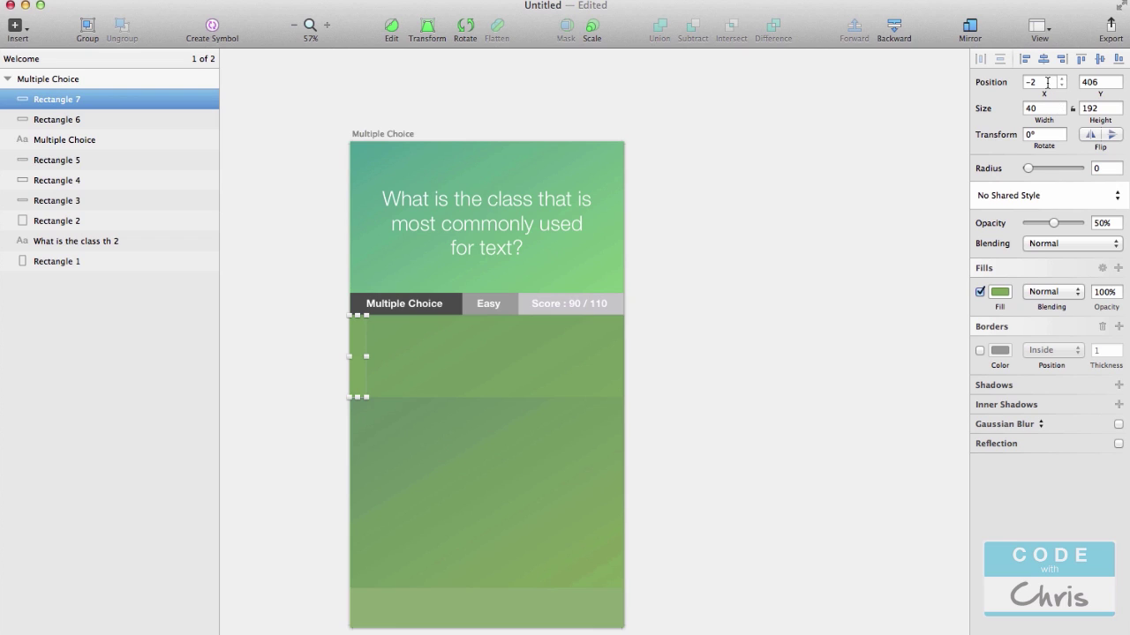
pyautogui.click(1048, 82)
pyautogui.write('0')
pyautogui.press('Tab')
pyautogui.press('Tab')
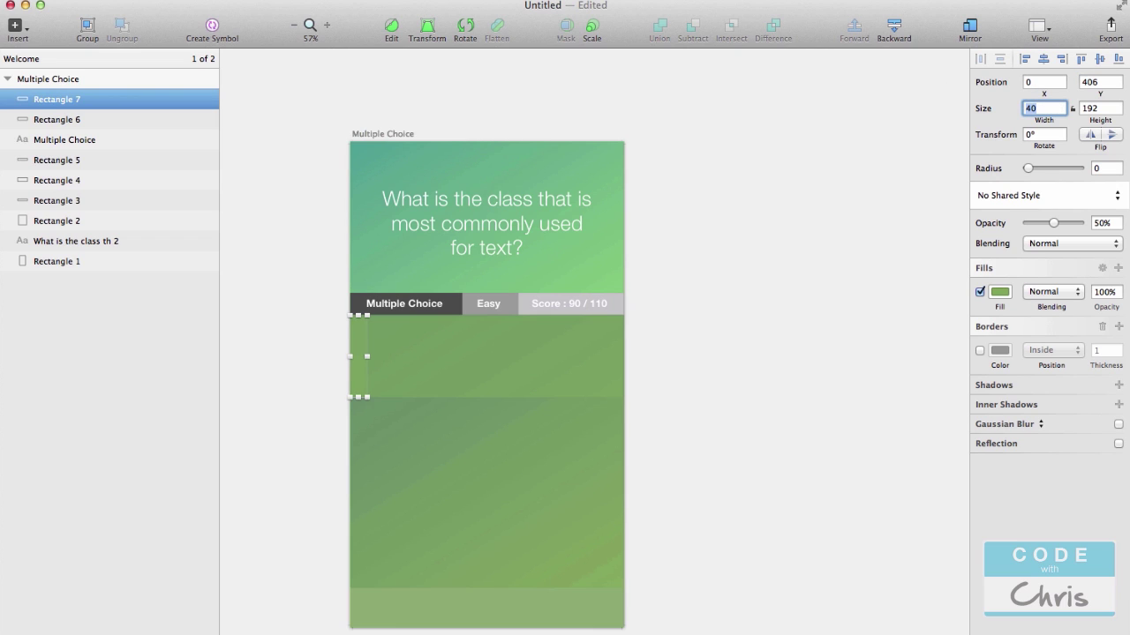
pyautogui.write('60')
pyautogui.press('Tab')
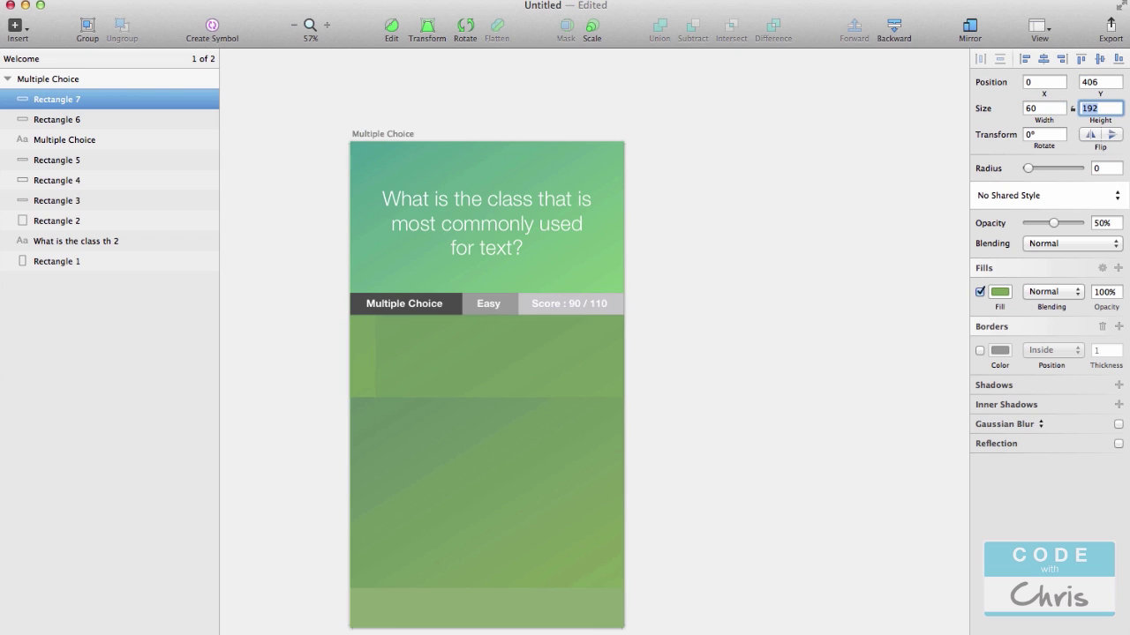
# Set the narrow strip's opacity to 100%
pyautogui.click(363, 349)
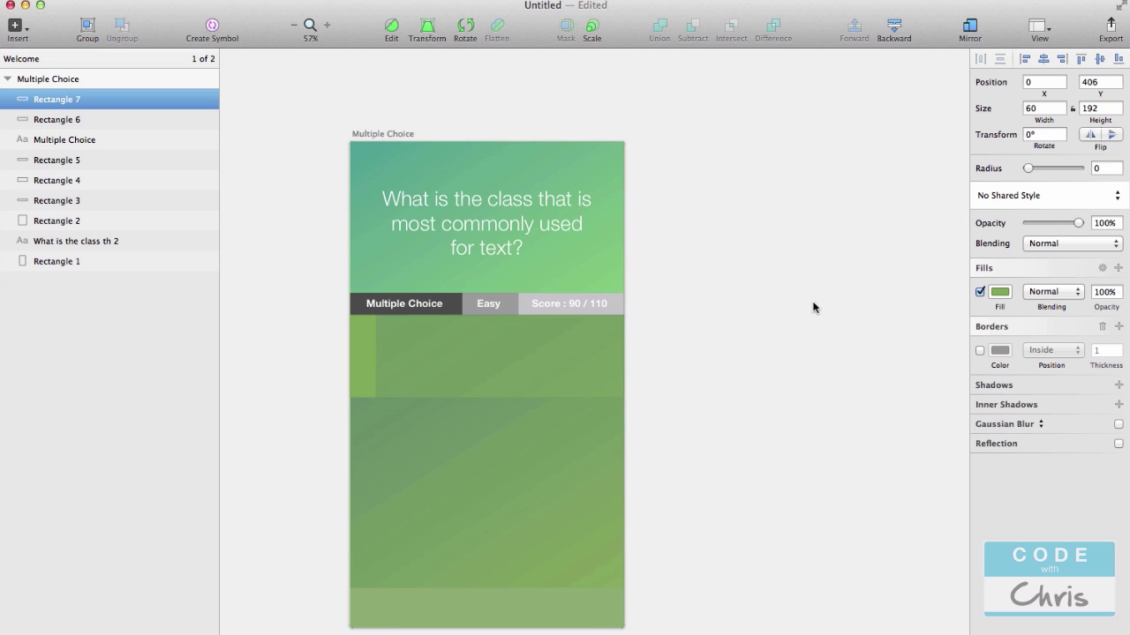
pyautogui.click(812, 308)
pyautogui.click(365, 350)
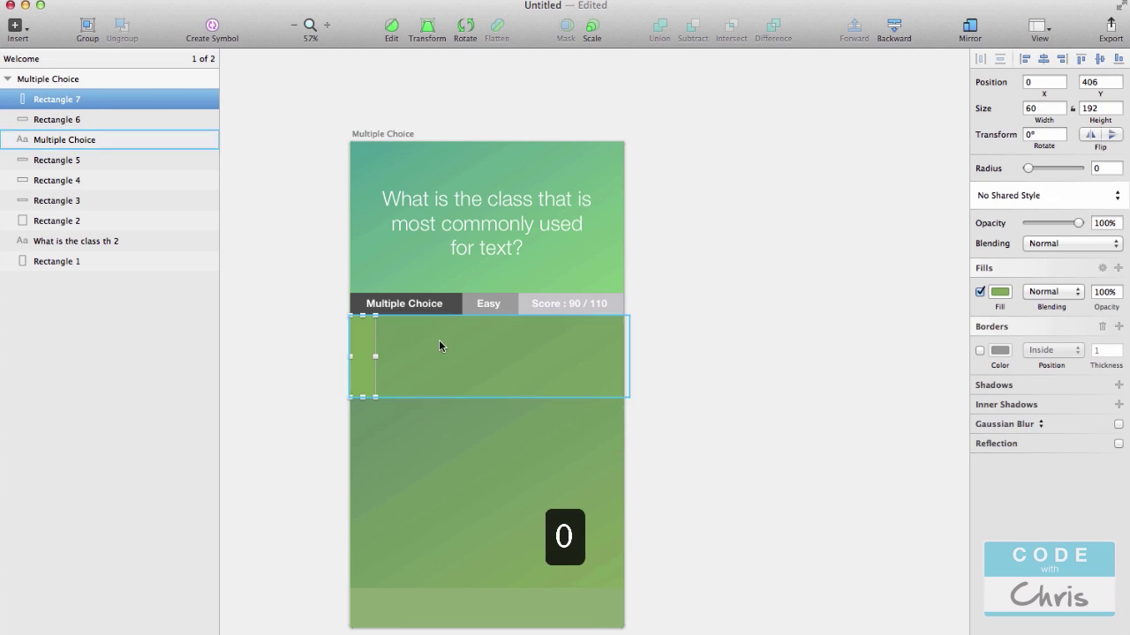
# Try a width of 80 px for the narrow strip
pyautogui.click(1037, 107)
pyautogui.write('80')
pyautogui.press('Tab')
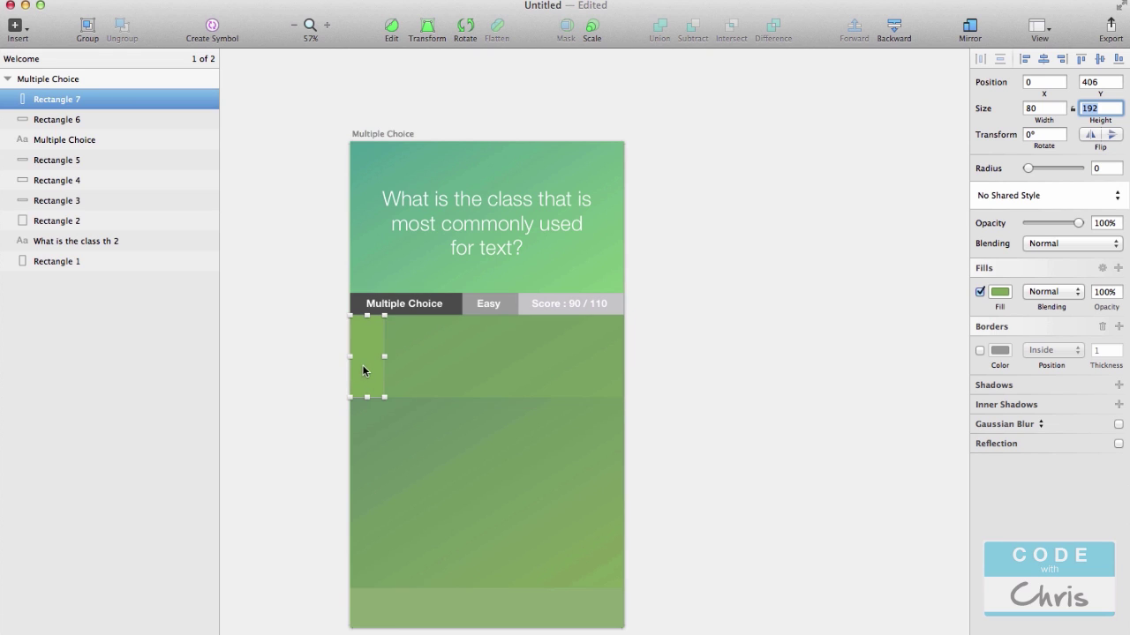
# Set the narrow strip's width to 70 px
pyautogui.click(1031, 104)
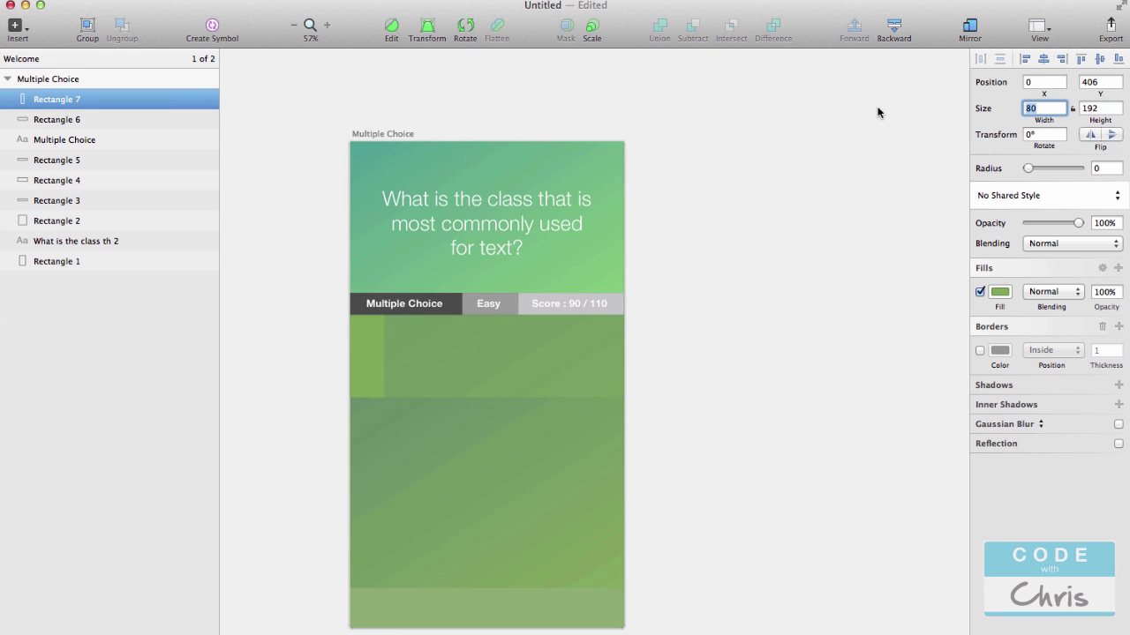
pyautogui.write('70')
pyautogui.press('Tab')
pyautogui.click(805, 287)
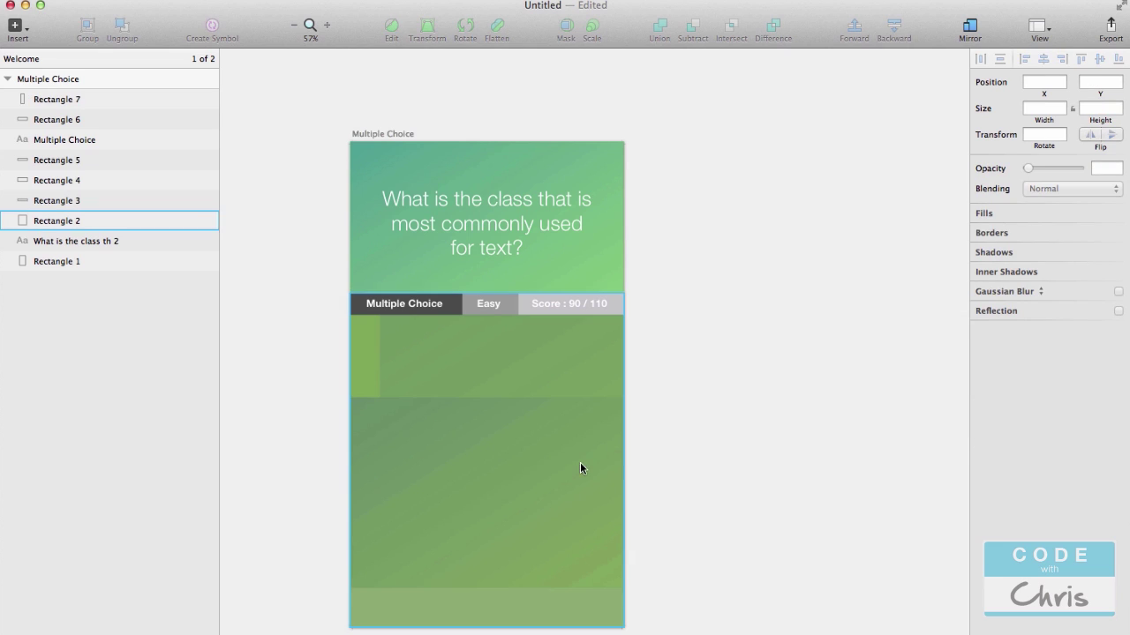
# Duplicate the wide rectangle and its narrow strip together and place the copies directly below at Y 597
pyautogui.click(508, 361)
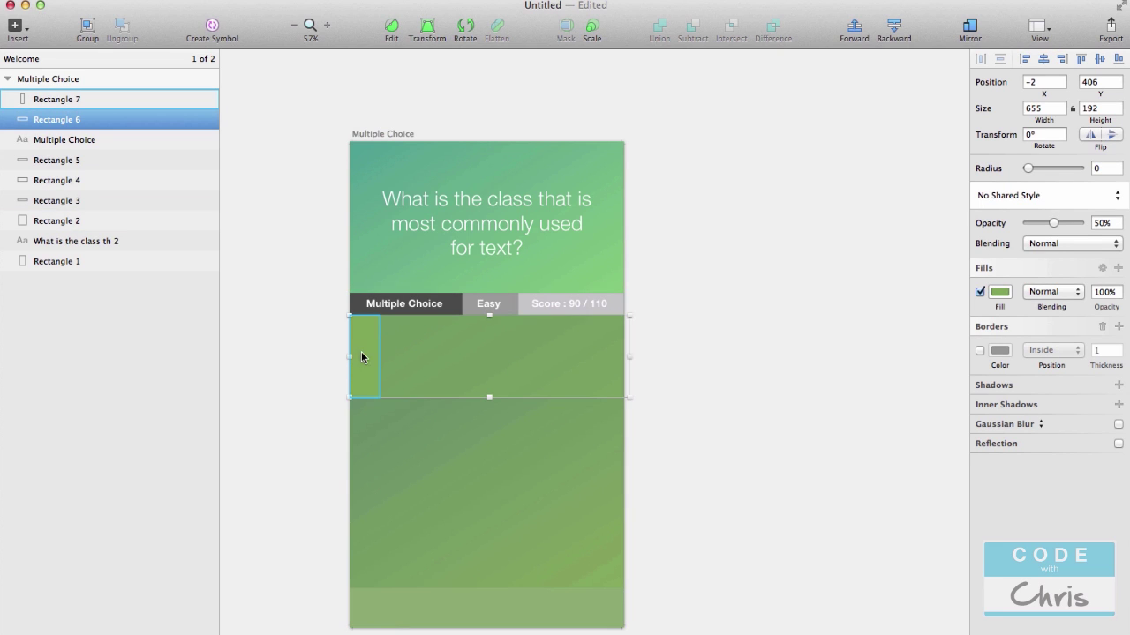
pyautogui.keyDown('shift'); pyautogui.click(365, 351); pyautogui.keyUp('shift')
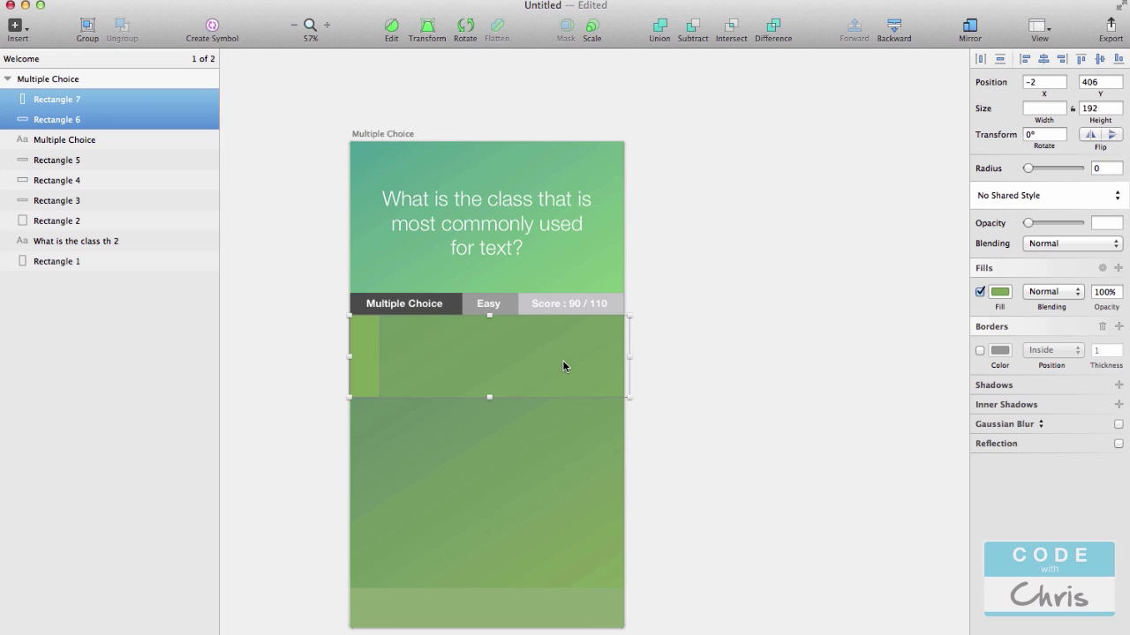
pyautogui.press('super+d')
pyautogui.moveTo(515, 357); pyautogui.dragTo(510, 438)
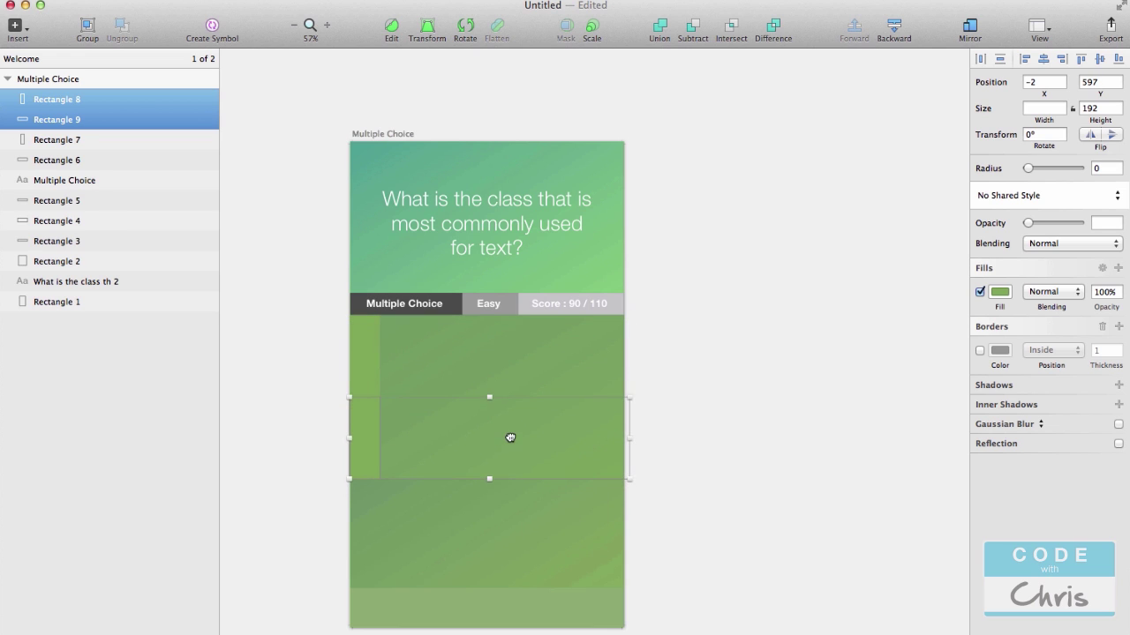
pyautogui.click(882, 413)
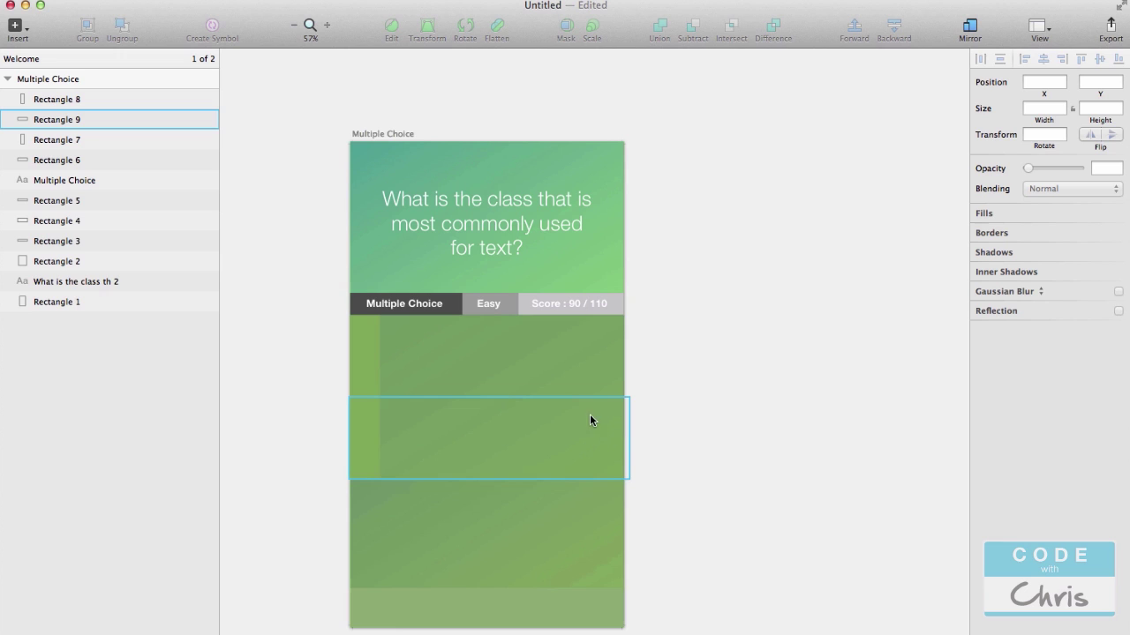
pyautogui.click(533, 447)
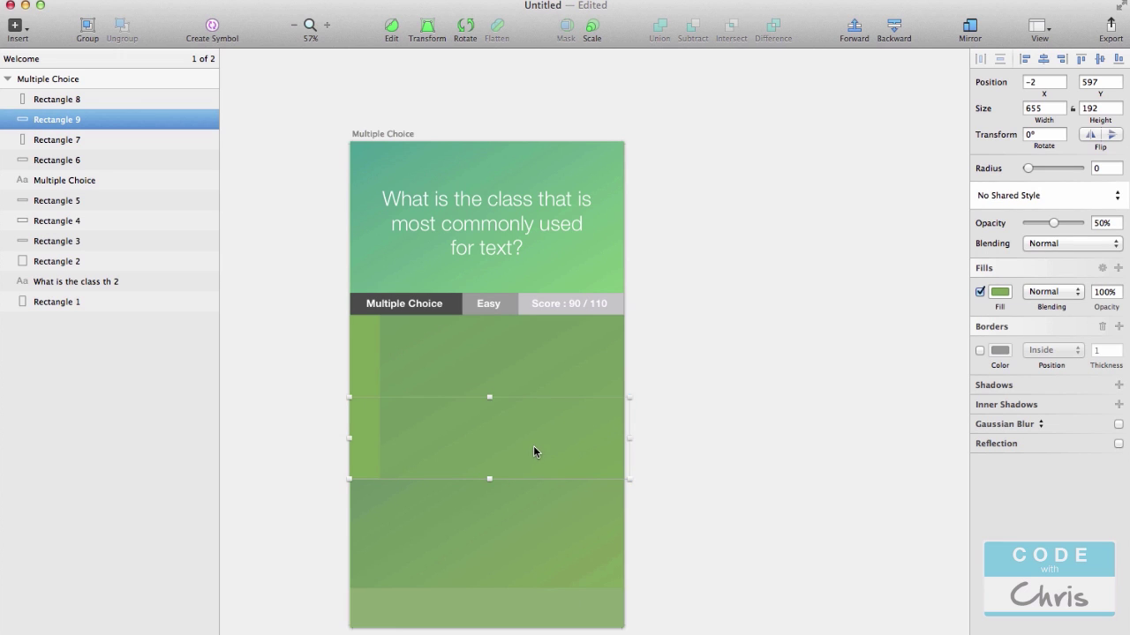
pyautogui.click(1000, 293)
pyautogui.click(1000, 293)
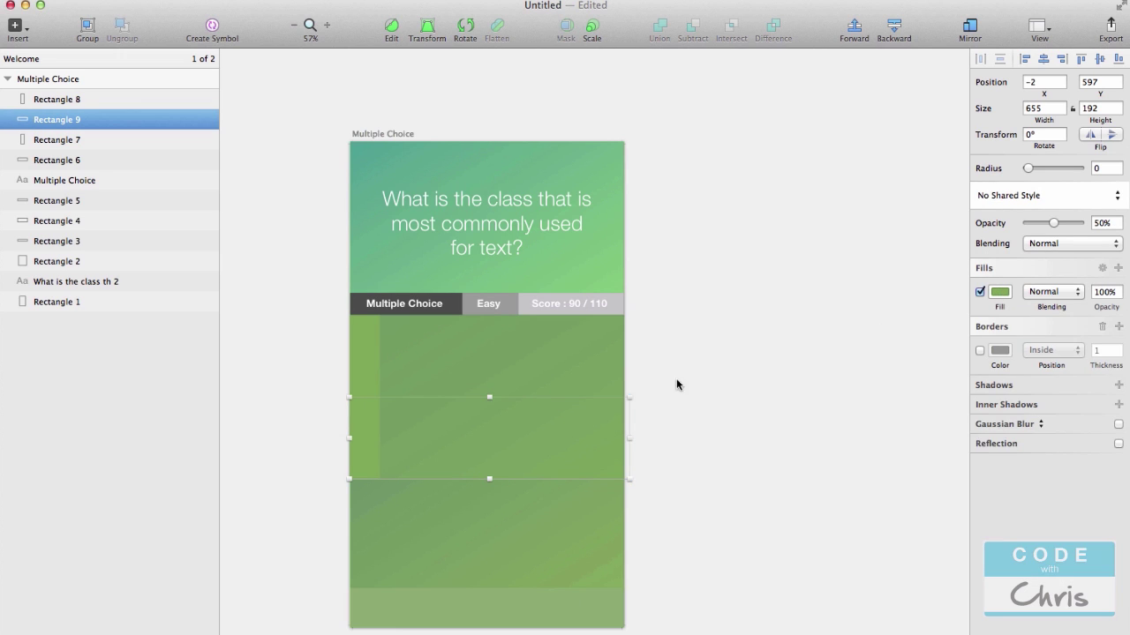
# Fill the second row's narrow strip with a darker shade of the green sampled from the first row's strip
pyautogui.click(375, 424)
pyautogui.click(1000, 293)
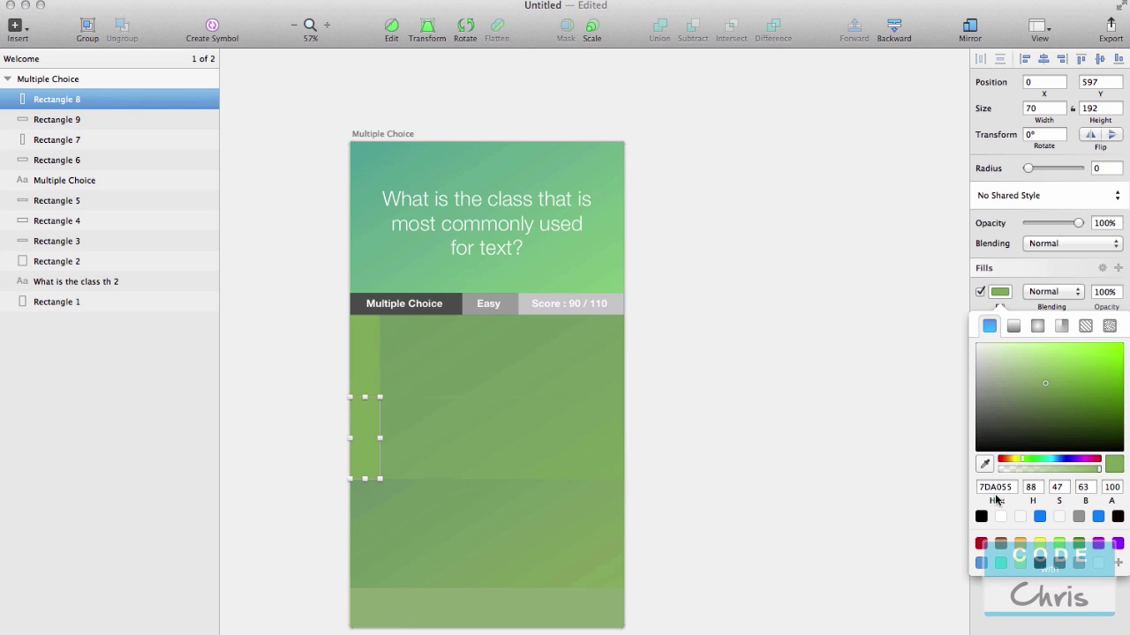
pyautogui.moveTo(1049, 391)
pyautogui.mouseDown()
pyautogui.moveTo(1044, 369)
pyautogui.moveTo(1053, 372)
pyautogui.moveTo(1036, 370)
pyautogui.moveTo(1038, 359)
pyautogui.mouseUp()
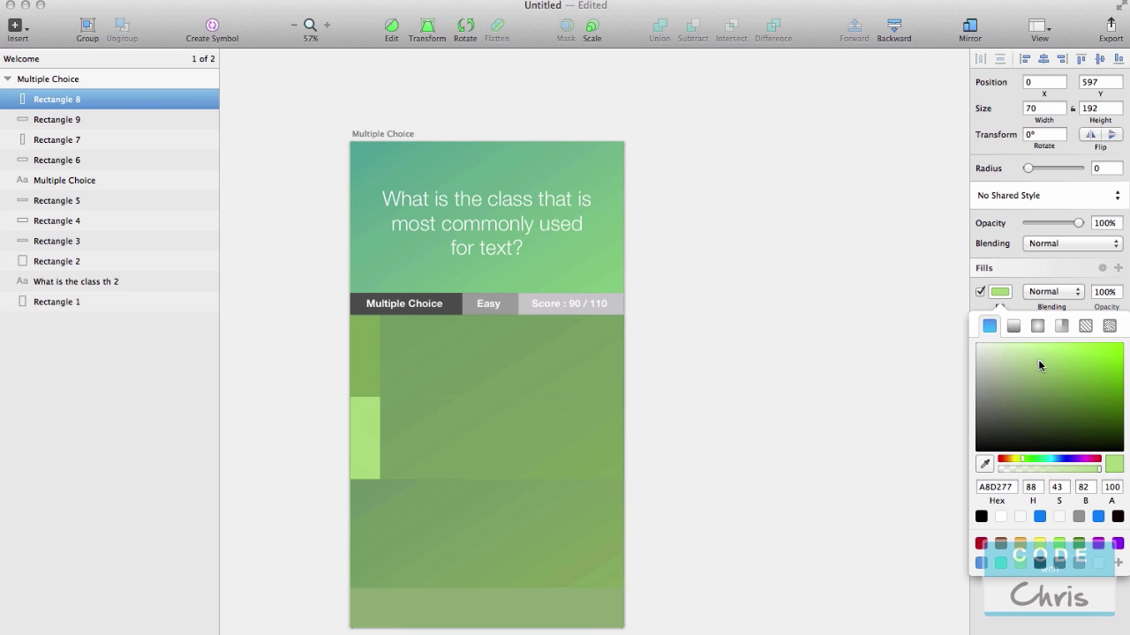
pyautogui.click(984, 463)
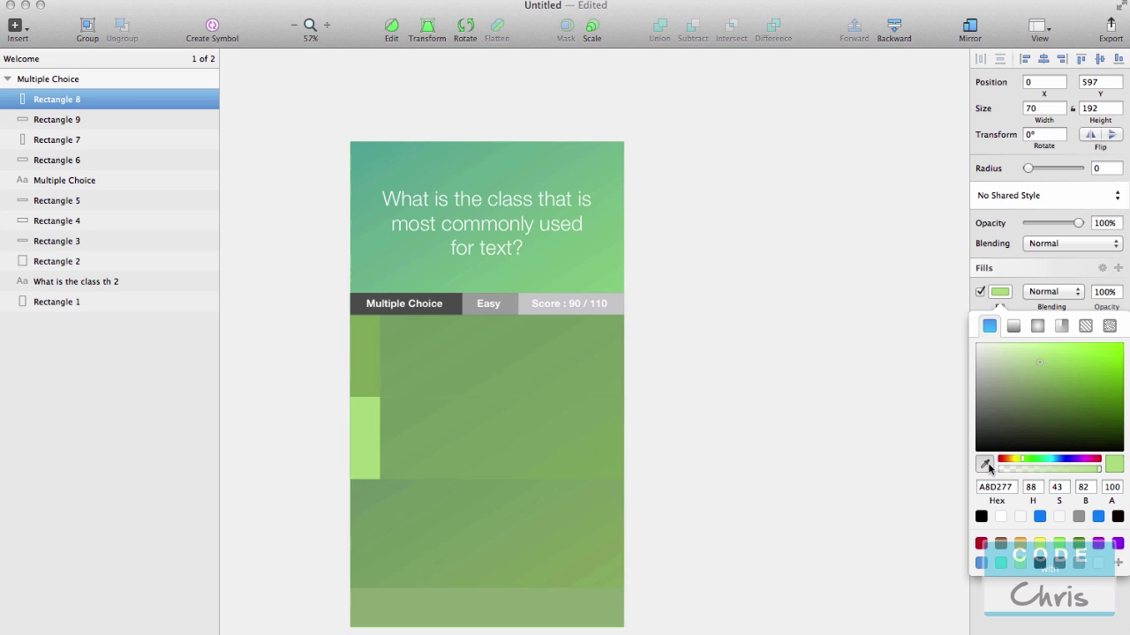
pyautogui.click(375, 357)
pyautogui.moveTo(1047, 382); pyautogui.dragTo(1045, 391)
# Fill the second row's wide rectangle with the green 6C8A48 sampled from its narrow strip
pyautogui.click(539, 457)
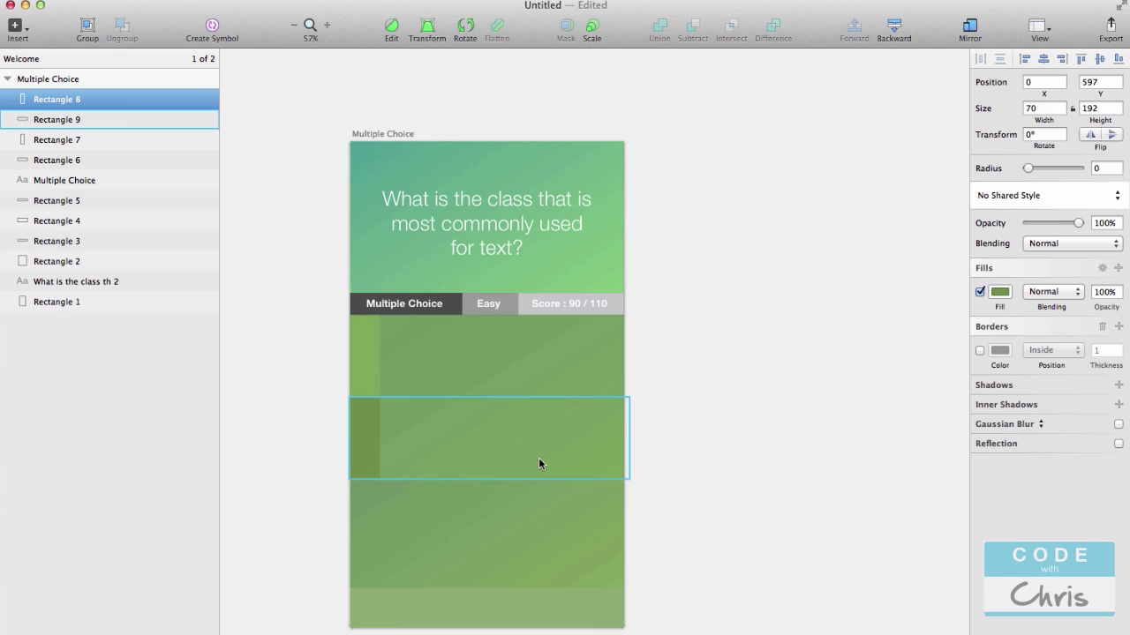
pyautogui.click(999, 291)
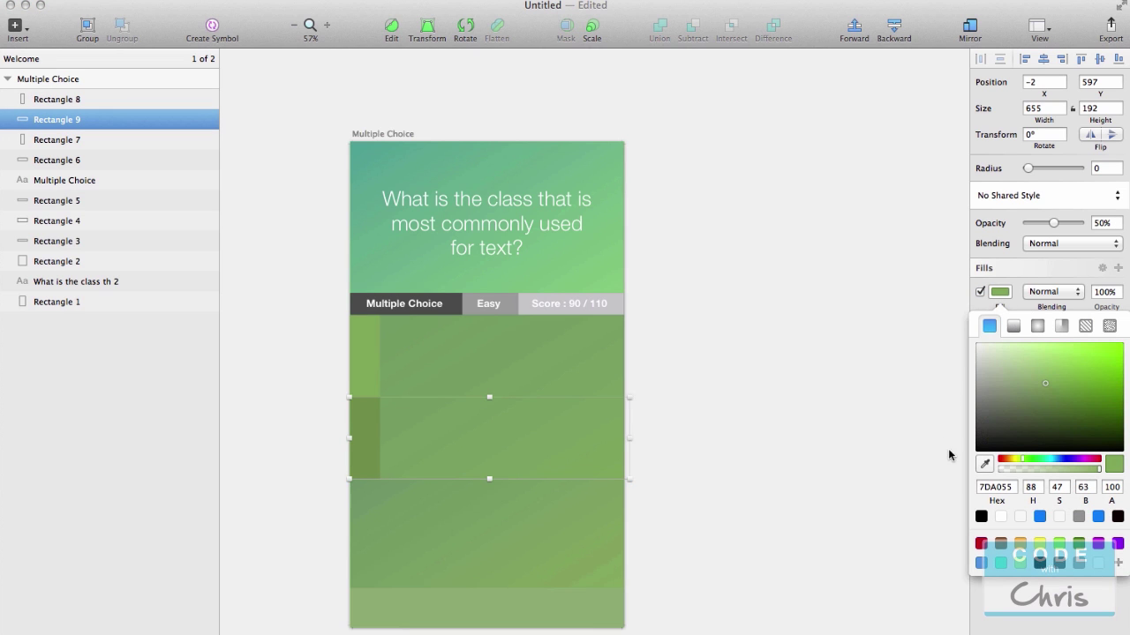
pyautogui.click(983, 463)
pyautogui.click(362, 437)
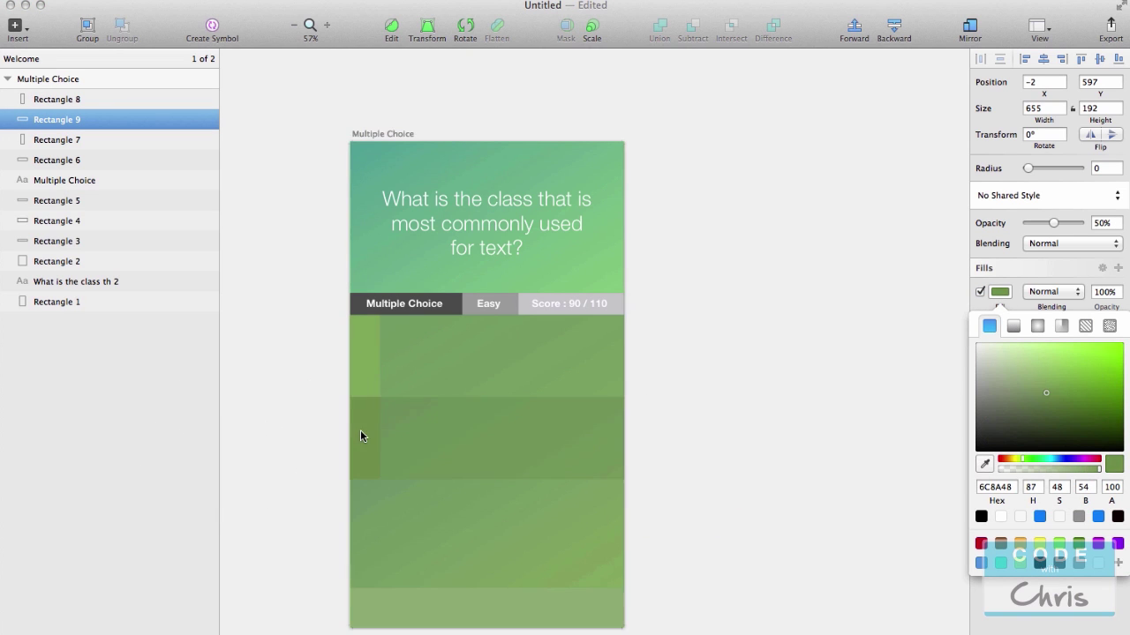
pyautogui.click(759, 411)
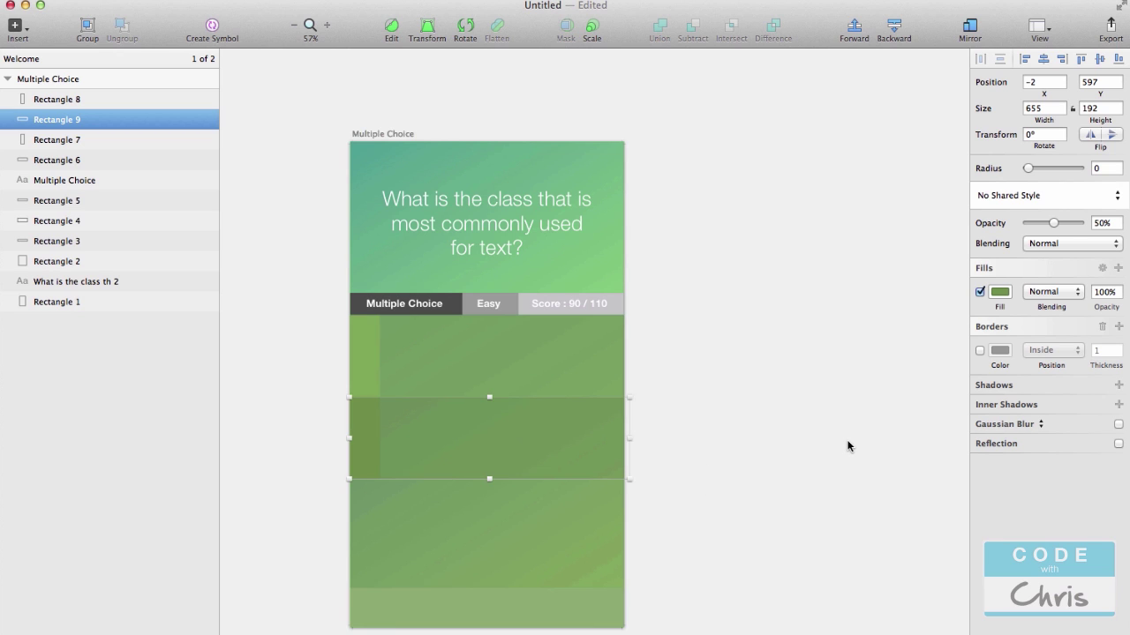
pyautogui.click(829, 323)
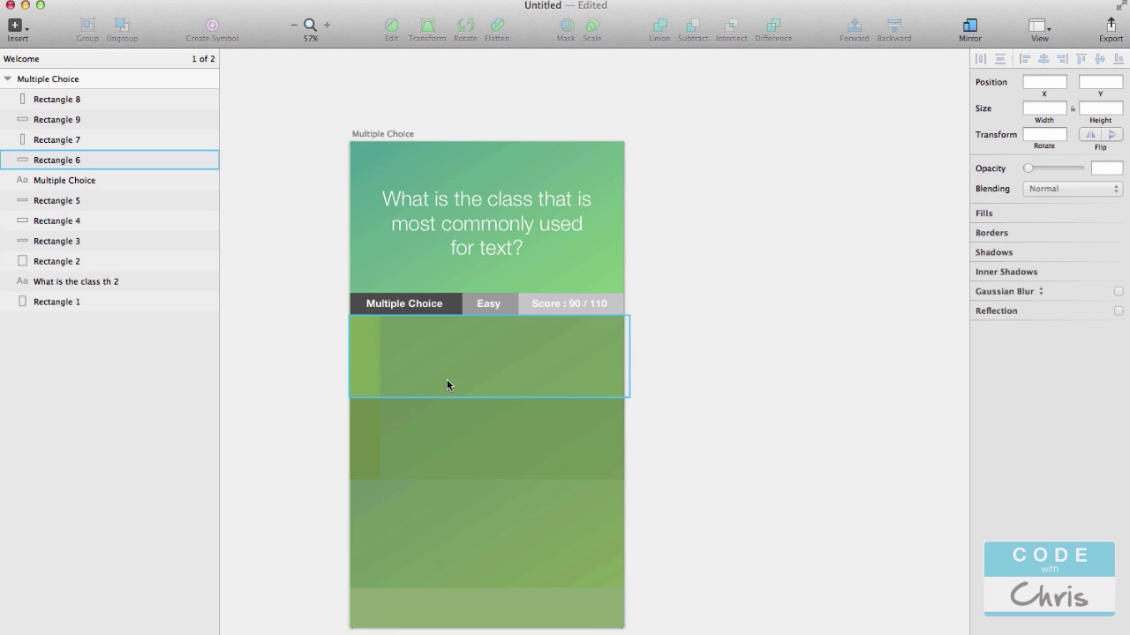
# Add the number 1 as text on the first row's narrow strip, in Light weight at size 64
pyautogui.click(373, 390)
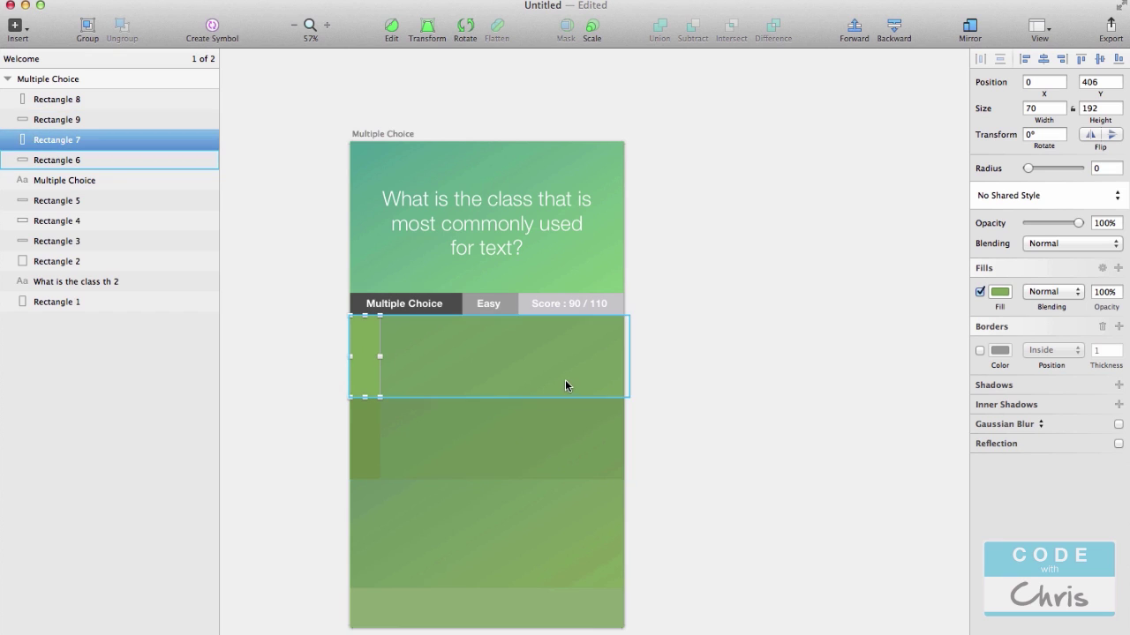
pyautogui.press('t')
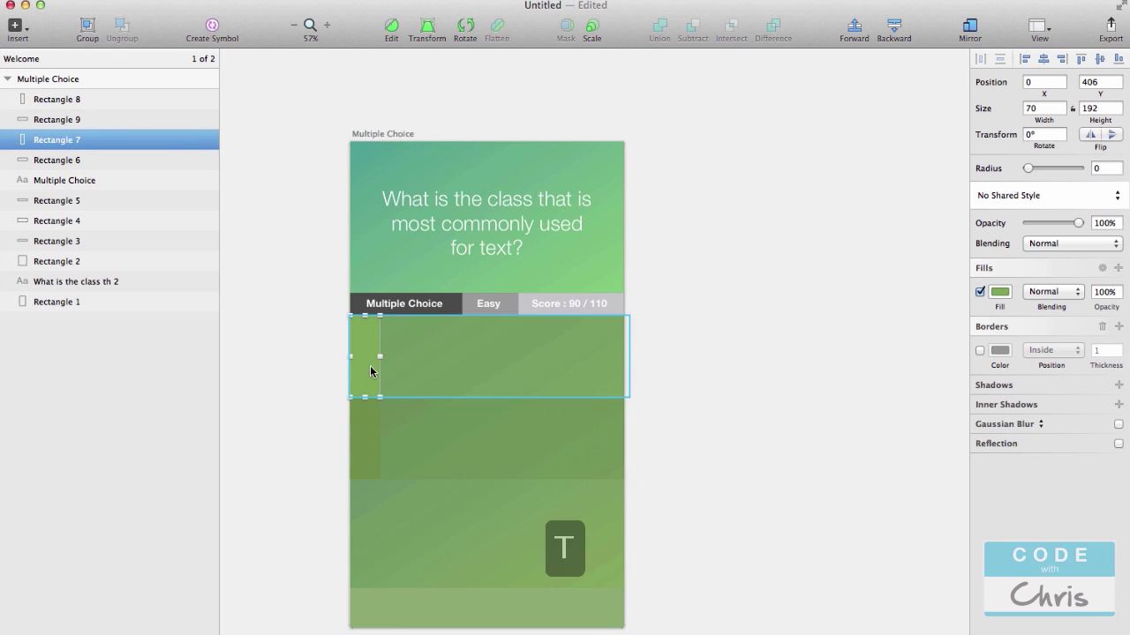
pyautogui.click(359, 355)
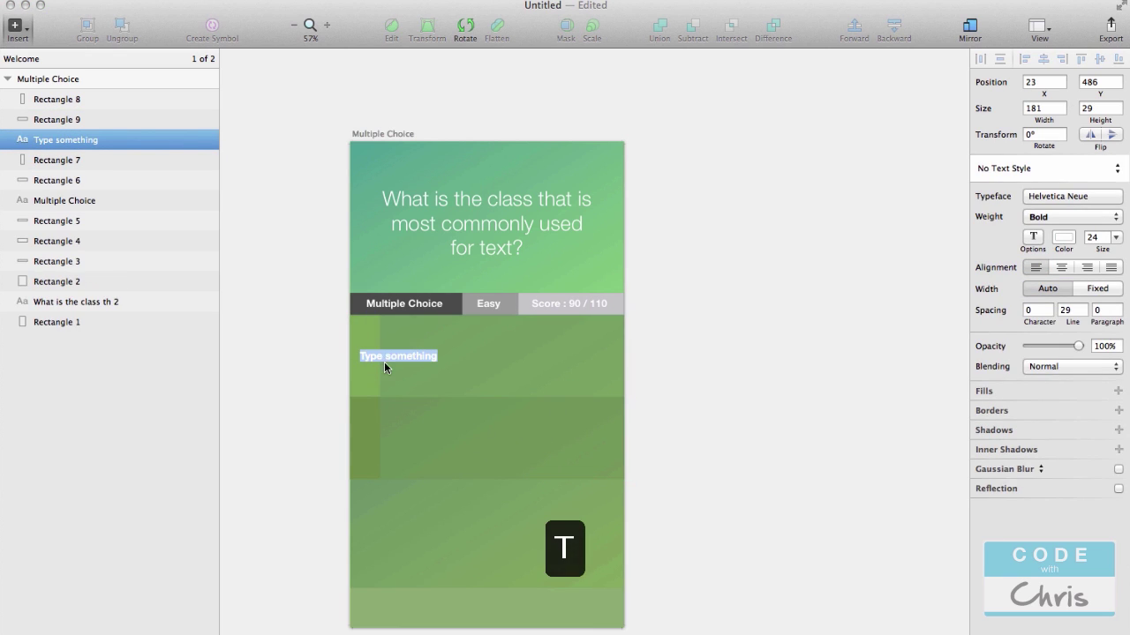
pyautogui.write('1')
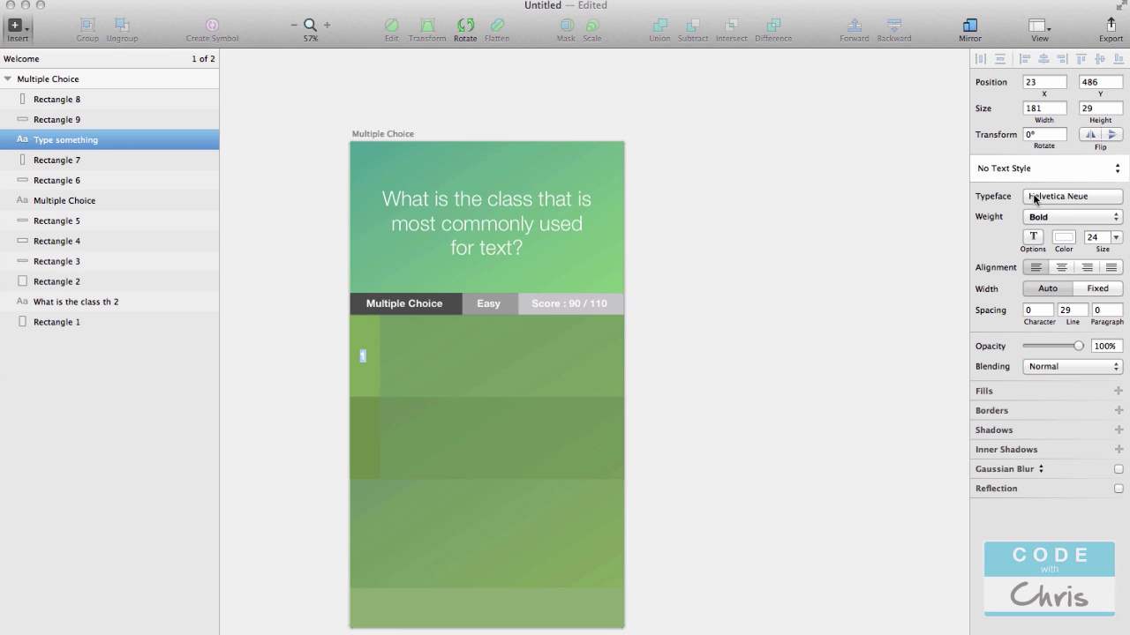
pyautogui.click(1057, 216)
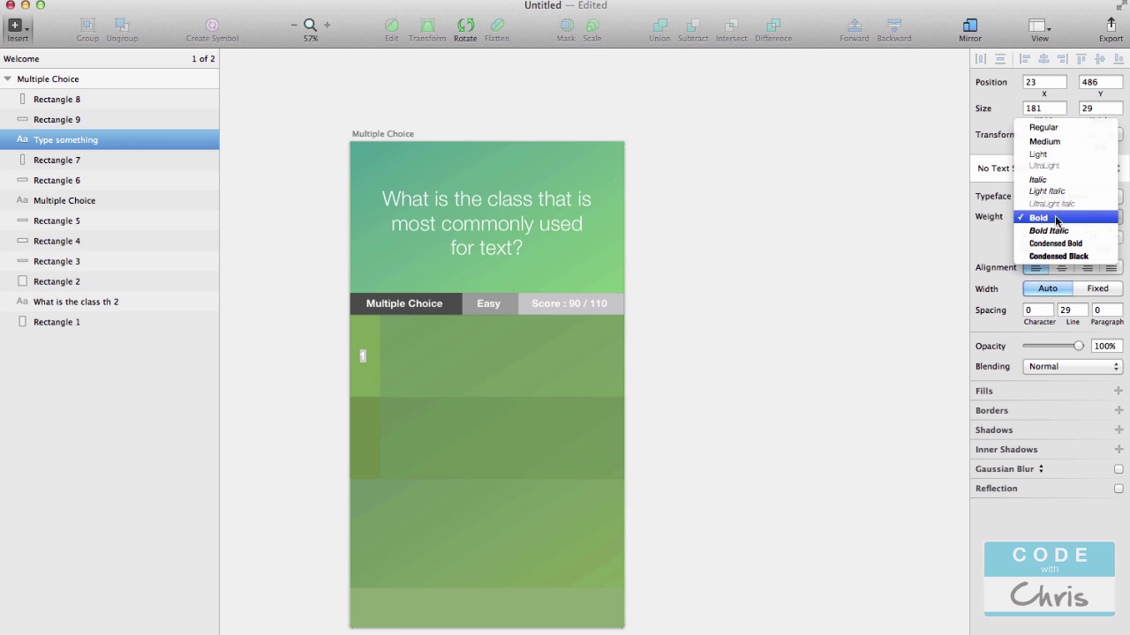
pyautogui.click(1064, 154)
pyautogui.click(1117, 237)
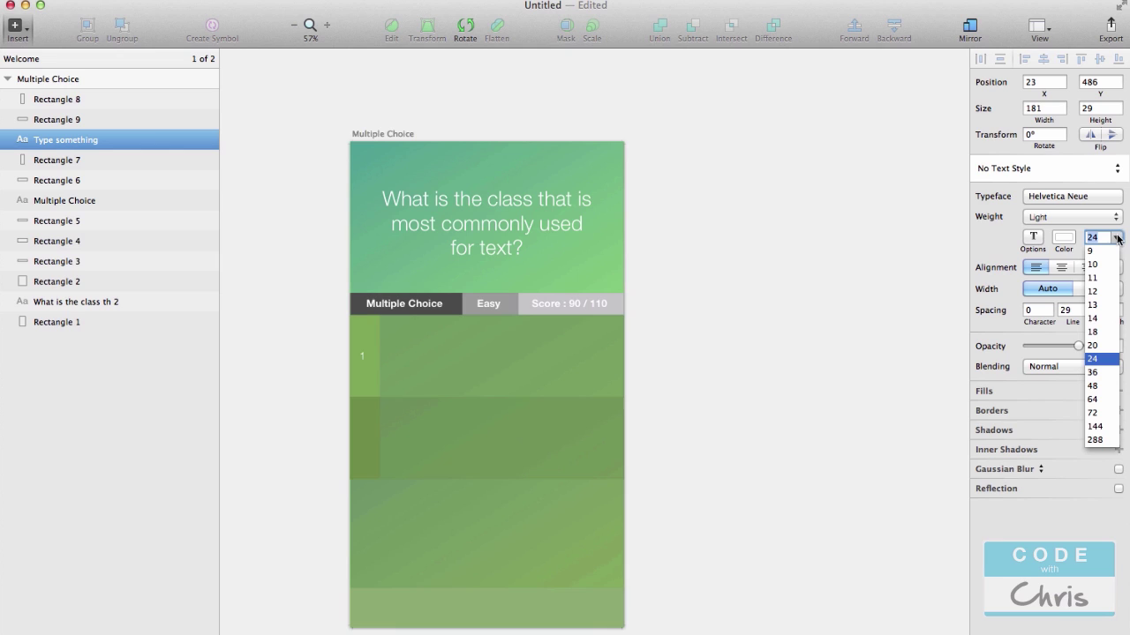
pyautogui.click(1097, 403)
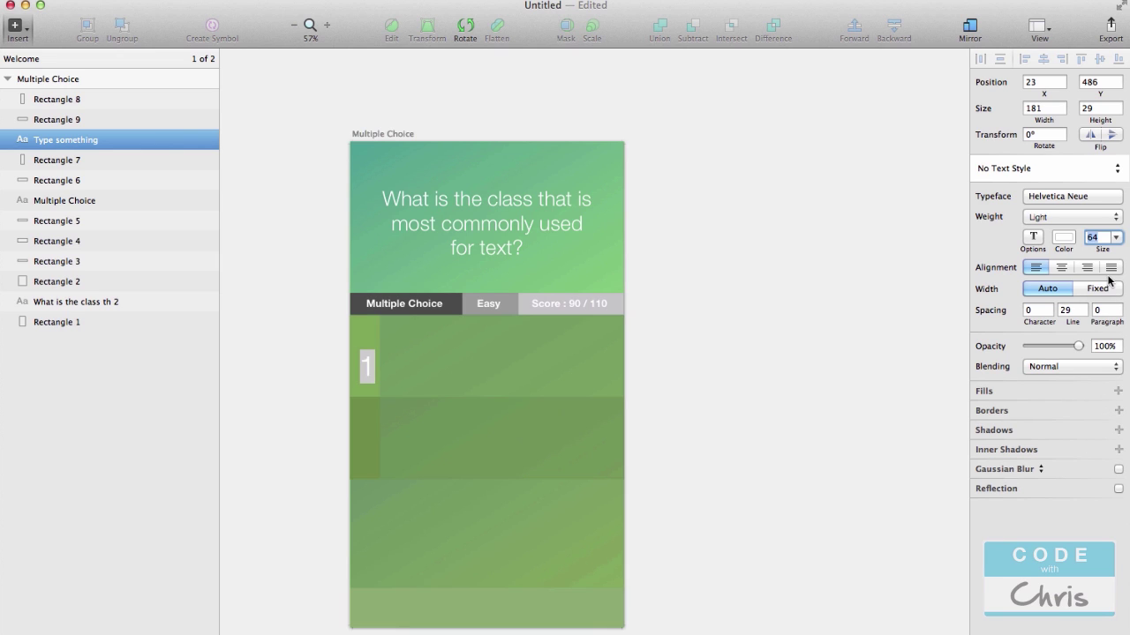
# Try the UltraLight weight on the number 1 and switch it back to Light
pyautogui.click(1101, 217)
pyautogui.click(1084, 228)
pyautogui.click(1101, 221)
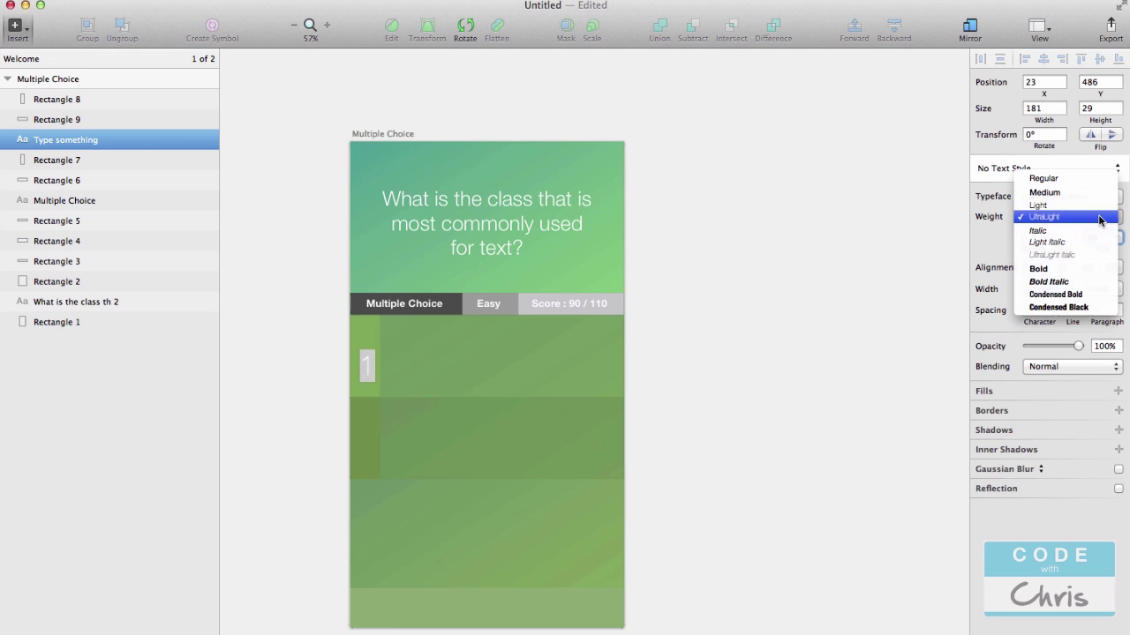
pyautogui.click(1073, 205)
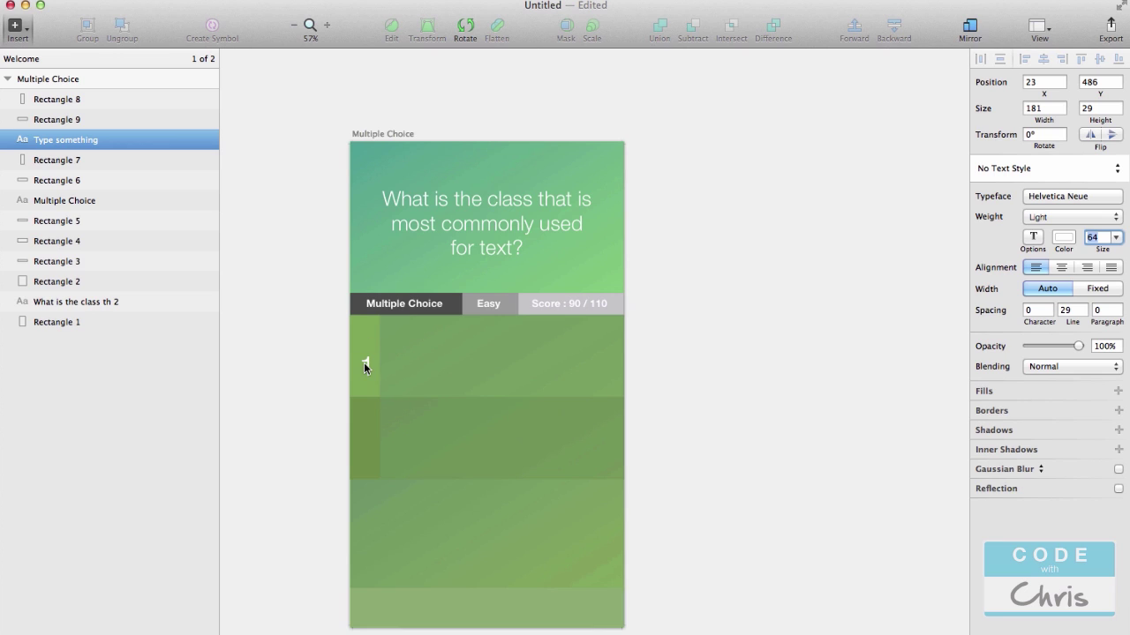
# Center the number 1 within the first row's narrow strip at X 17, Y 459
pyautogui.click(793, 295)
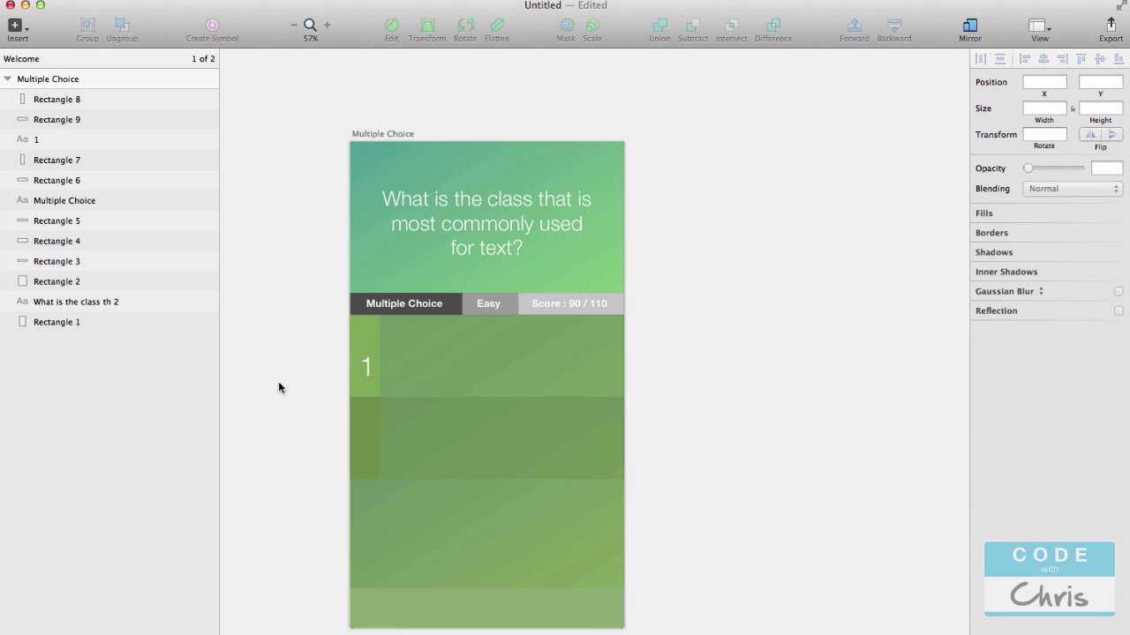
pyautogui.moveTo(368, 367); pyautogui.dragTo(361, 358)
pyautogui.click(818, 355)
pyautogui.click(364, 354)
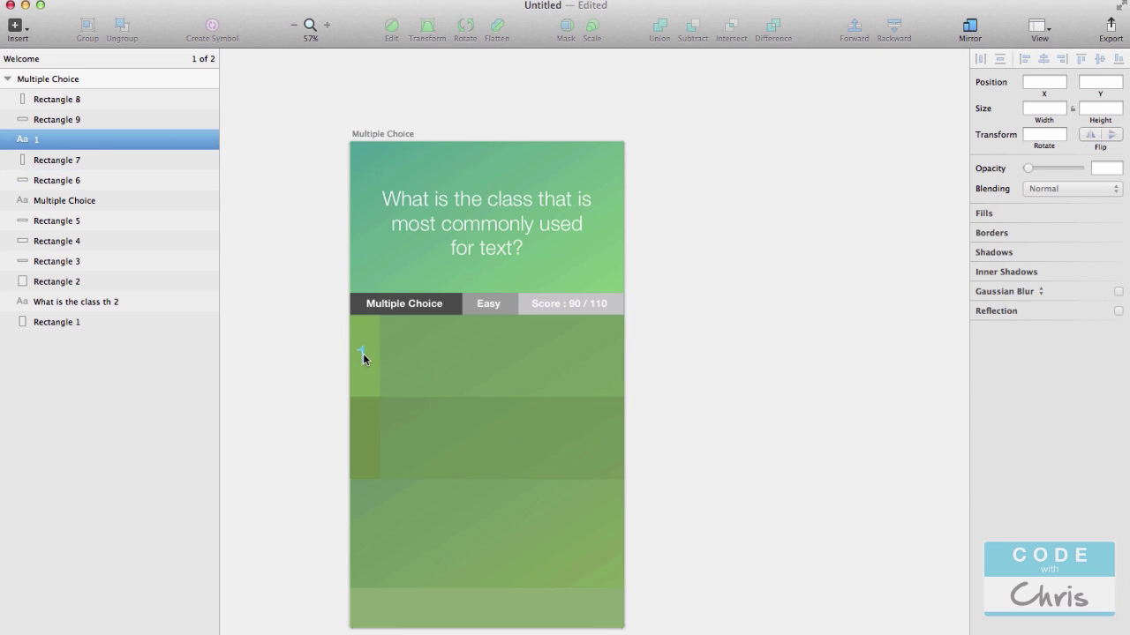
pyautogui.press('Right')
pyautogui.press('Right')
pyautogui.press('Right')
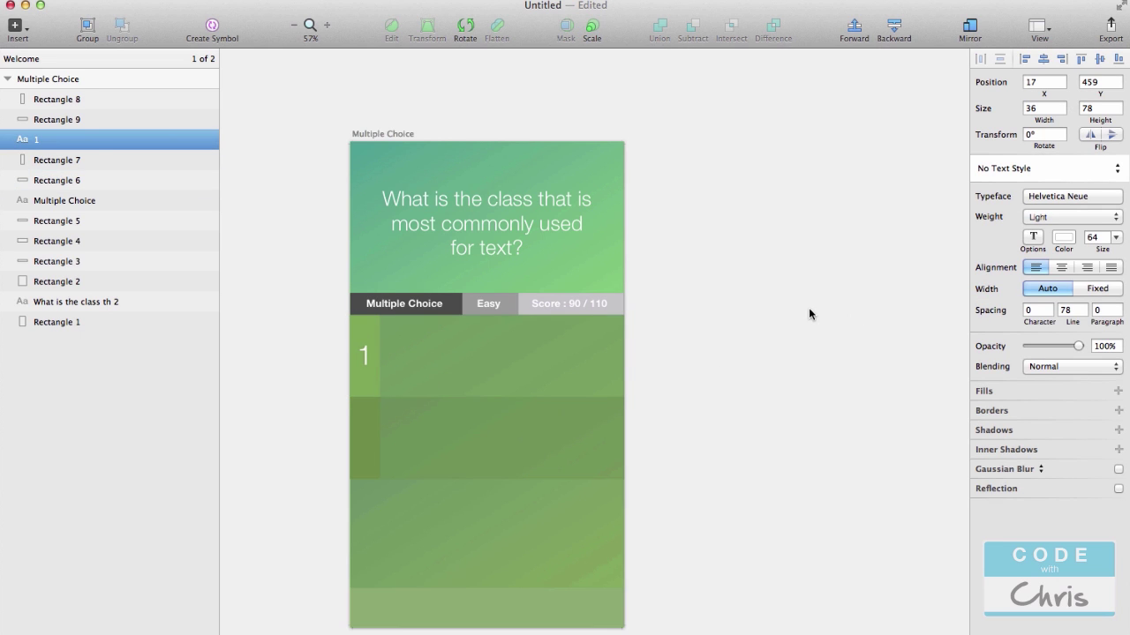
pyautogui.click(805, 309)
# Duplicate the number 1 onto the second row's narrow strip at Y 655 and bring the copy to the top of the layer stack
pyautogui.click(362, 353)
pyautogui.press('super+d')
pyautogui.moveTo(363, 357); pyautogui.dragTo(366, 438)
pyautogui.doubleClick(364, 440)
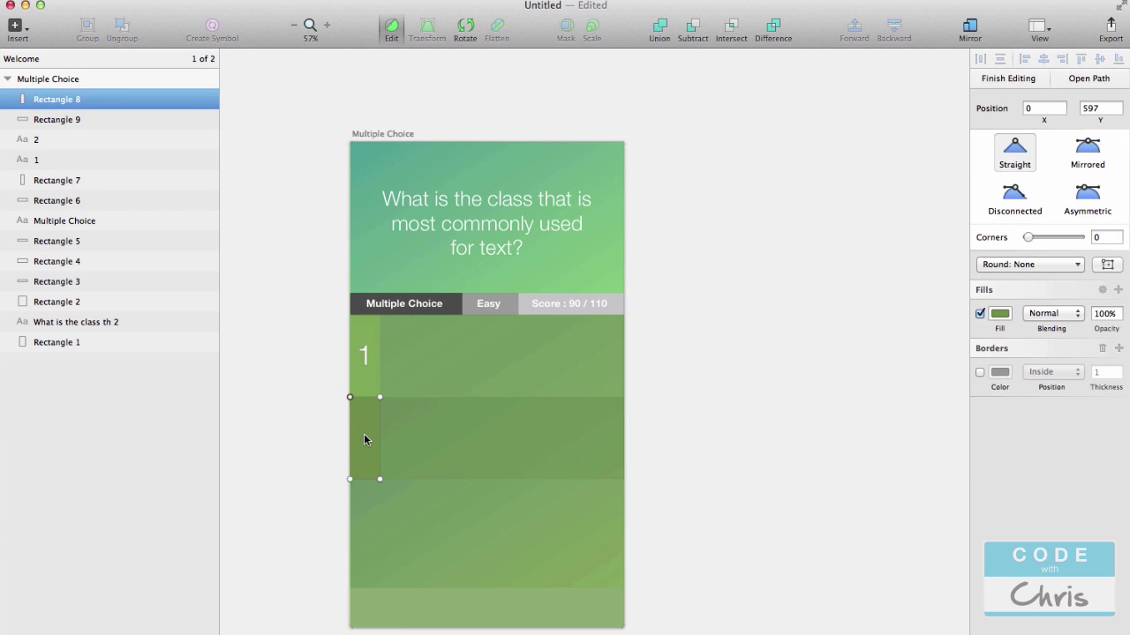
pyautogui.click(65, 144)
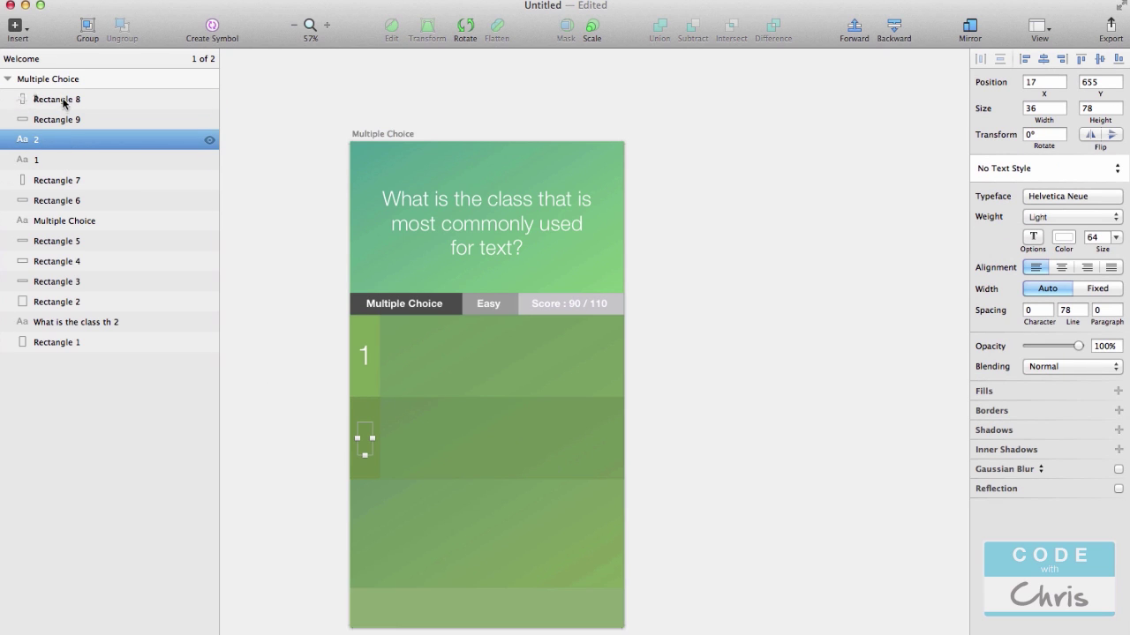
pyautogui.press('ctrl+alt+super+Up')
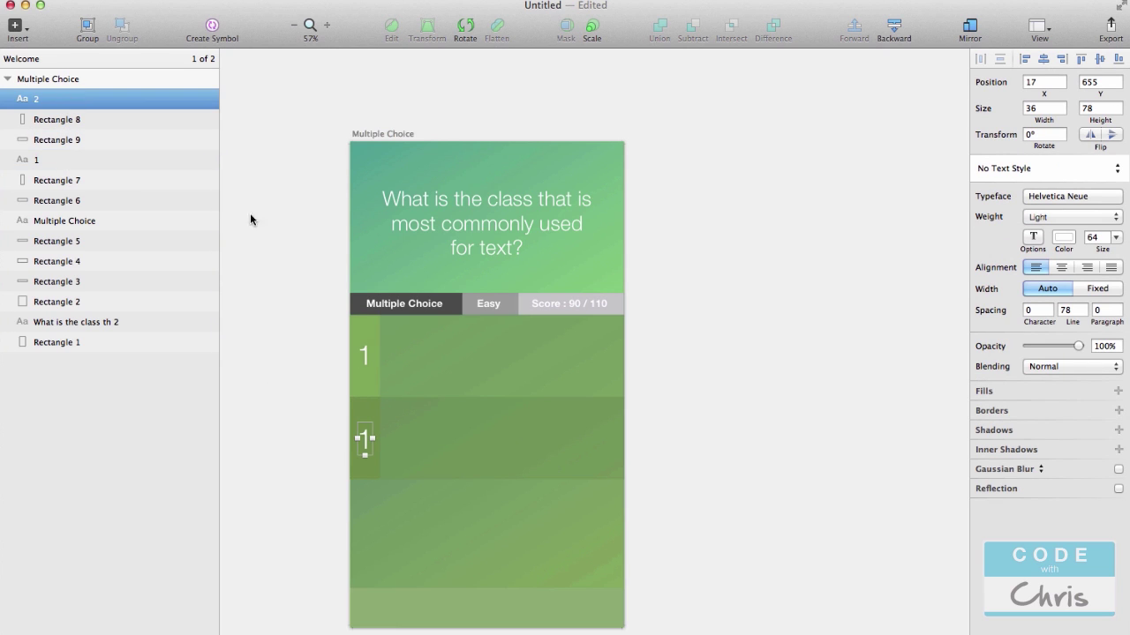
# Change the copied number on the second row to 2
pyautogui.doubleClick(362, 437)
pyautogui.write('2')
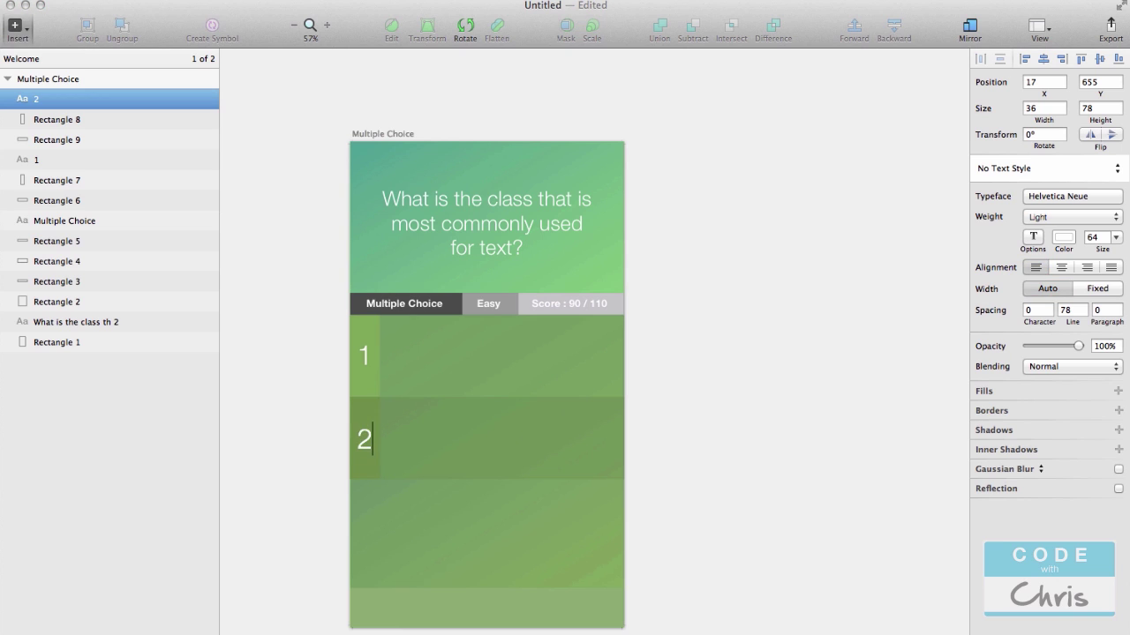
pyautogui.click(309, 455)
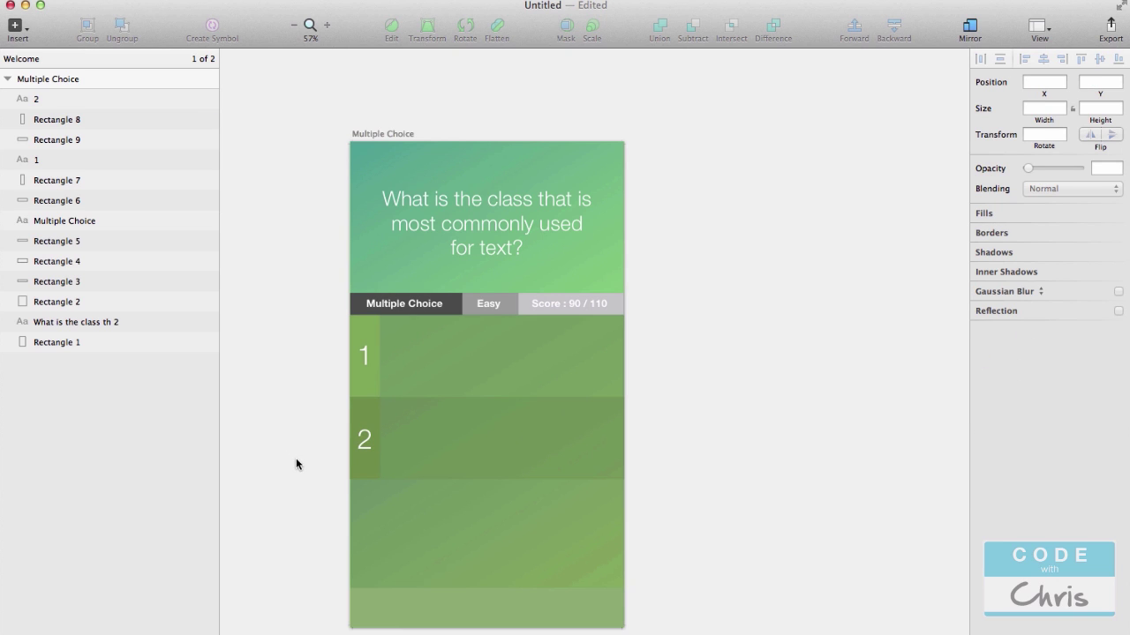
# Set the number 2 to font size 48 and recenter it in its strip
pyautogui.click(364, 439)
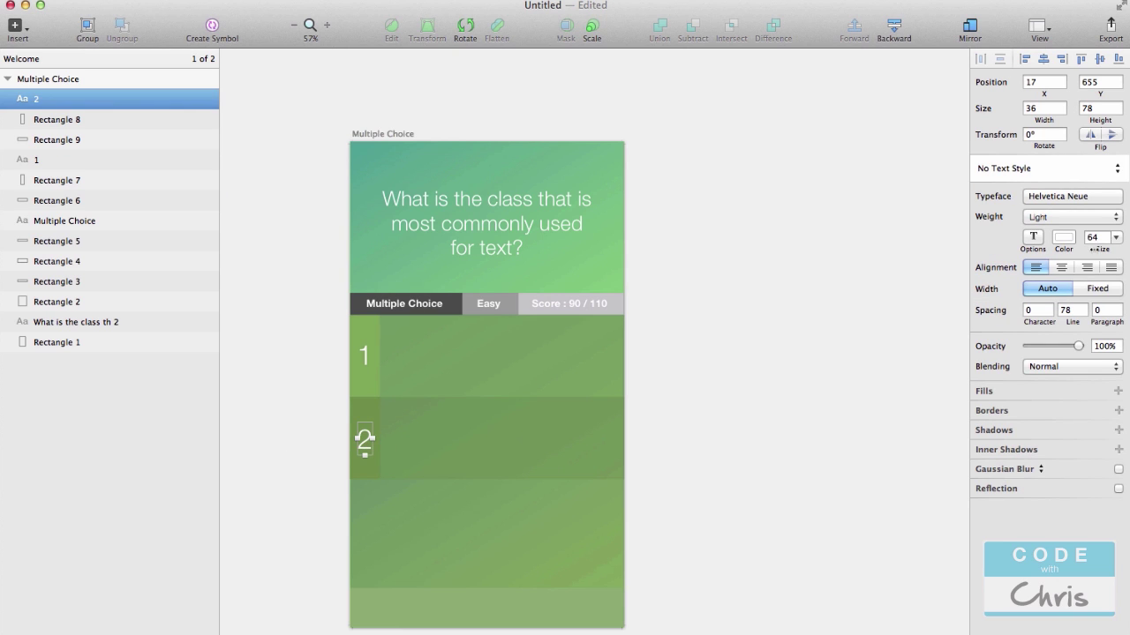
pyautogui.click(1114, 239)
pyautogui.click(1092, 392)
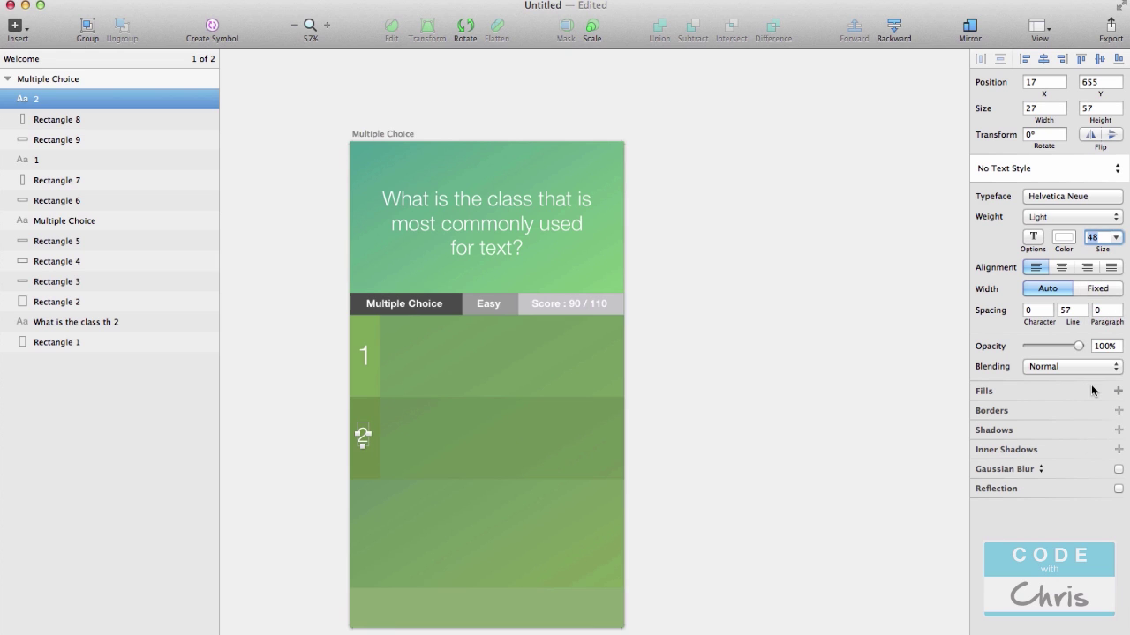
pyautogui.click(901, 367)
pyautogui.click(362, 439)
# Set the number 1 to font size 48 to match the second row
pyautogui.click(363, 356)
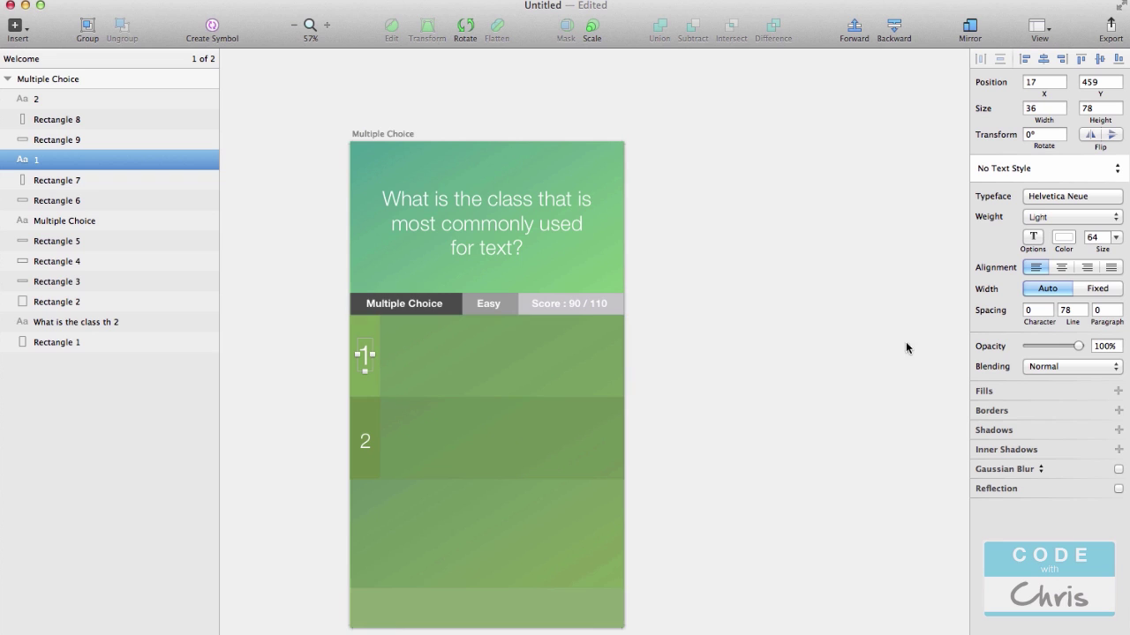
pyautogui.click(1116, 238)
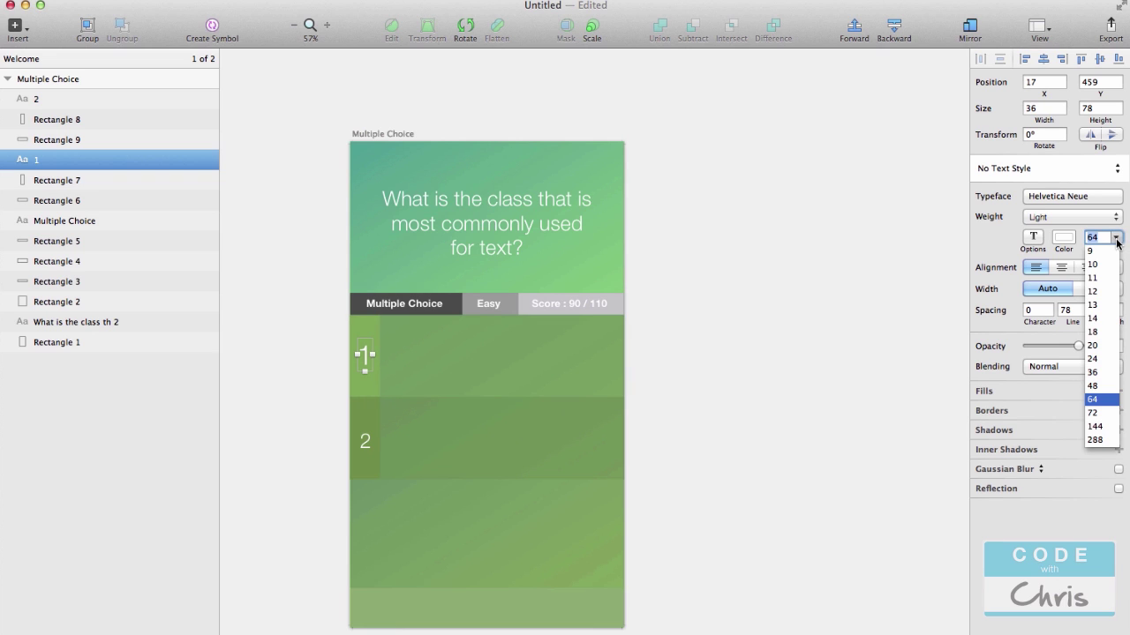
pyautogui.click(1092, 392)
pyautogui.click(787, 404)
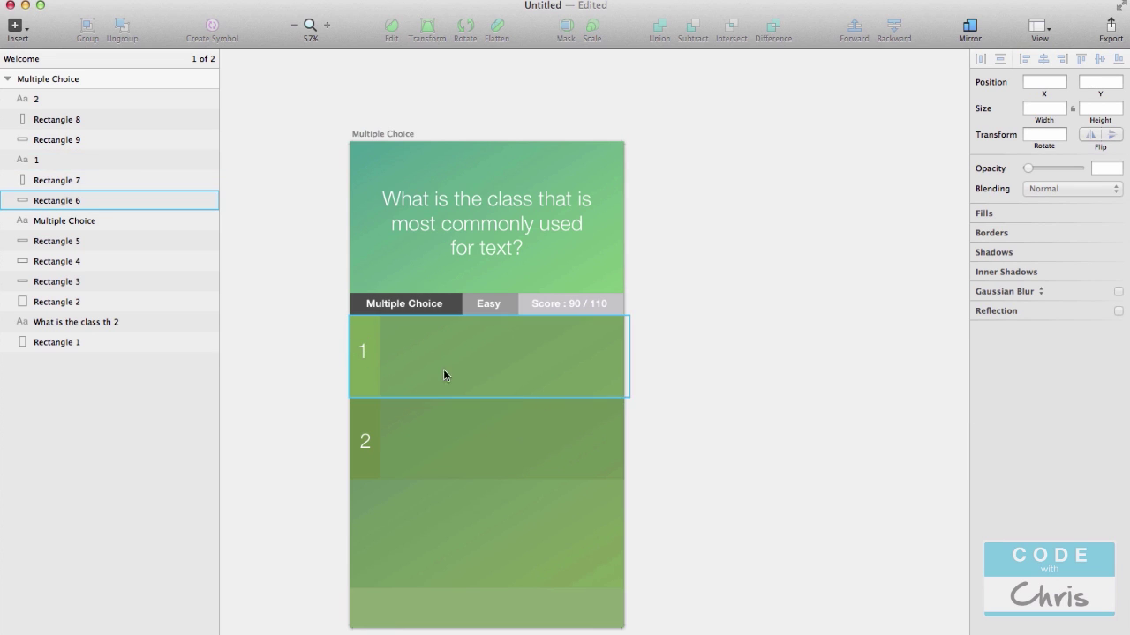
# Recenter the number 1 in its narrow strip and nudge the number 2 into line below it
pyautogui.click(363, 350)
pyautogui.moveTo(362, 351); pyautogui.dragTo(363, 355)
pyautogui.click(307, 366)
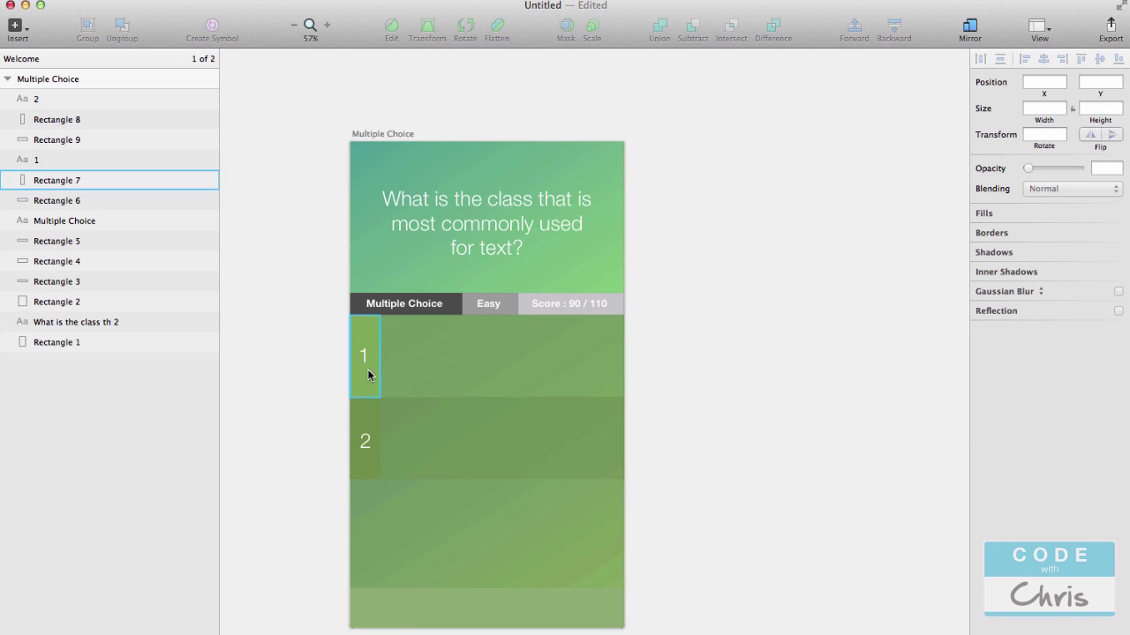
pyautogui.click(362, 357)
pyautogui.click(255, 467)
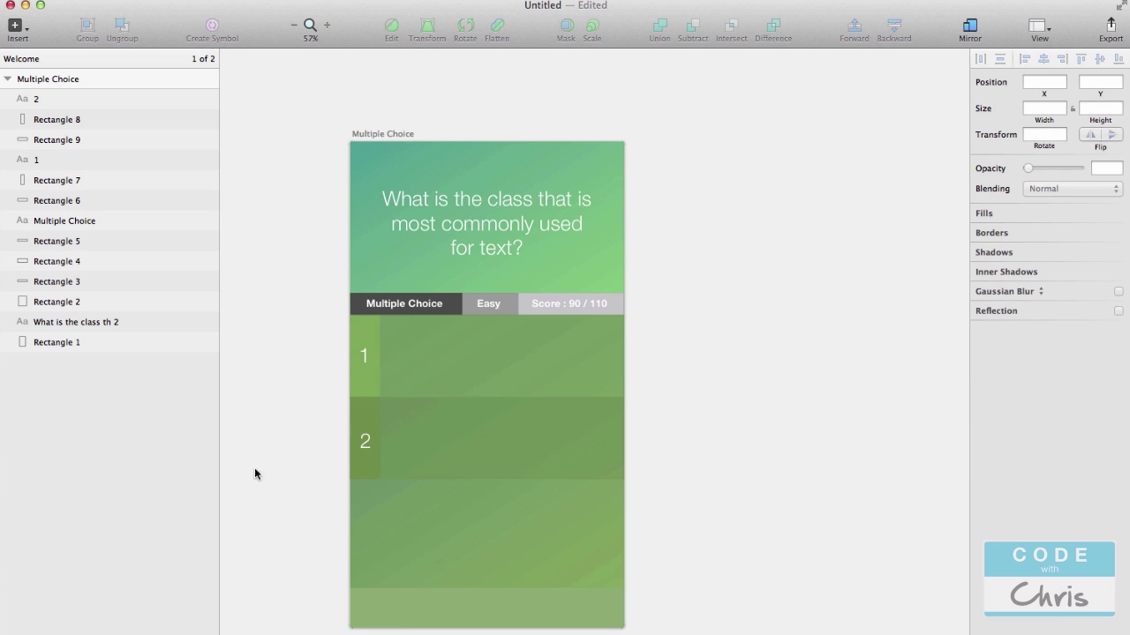
pyautogui.click(368, 445)
# Darken the fill of the first row's narrow strip to 688547
pyautogui.click(368, 342)
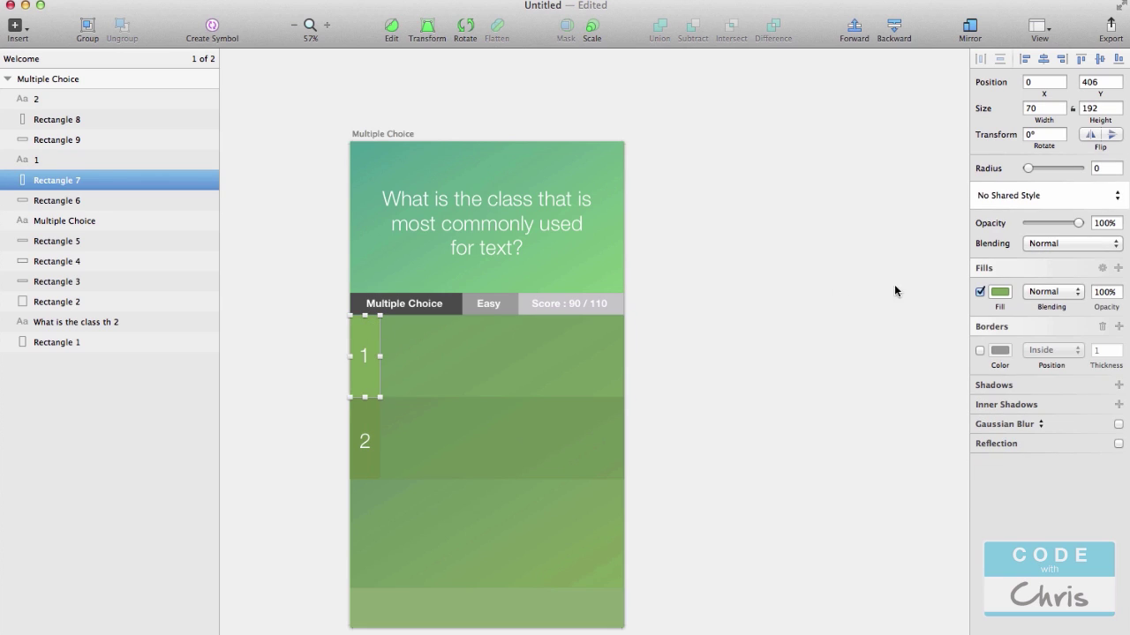
pyautogui.click(1001, 293)
pyautogui.moveTo(1056, 398); pyautogui.dragTo(1045, 392)
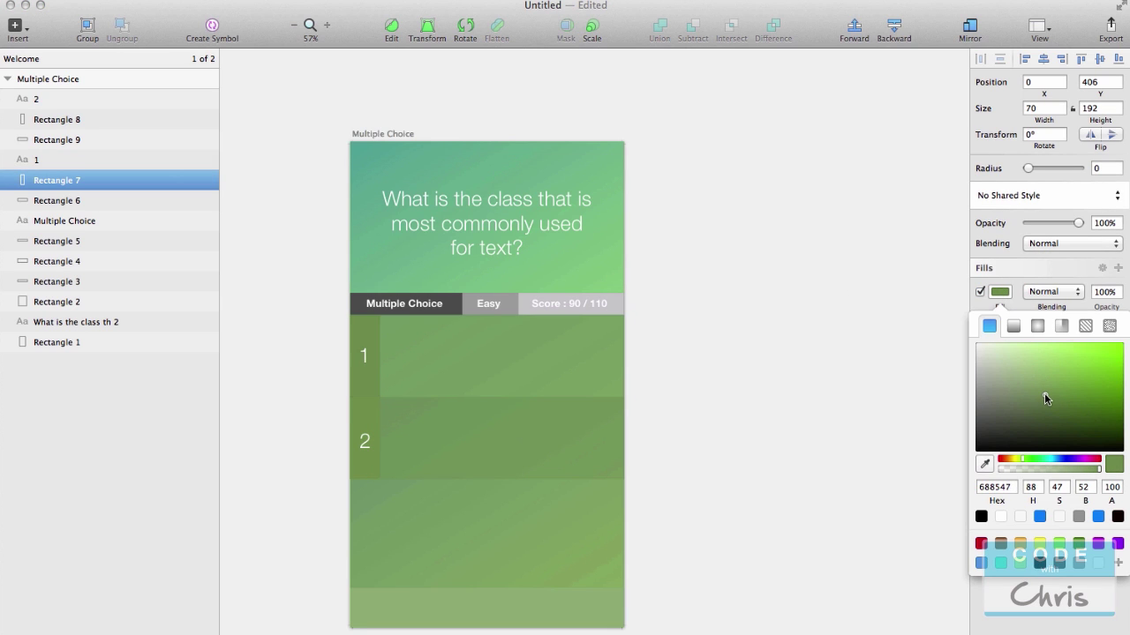
pyautogui.click(680, 404)
# Fill the first row's wide rectangle with the green 688547 sampled from its narrow strip
pyautogui.click(516, 369)
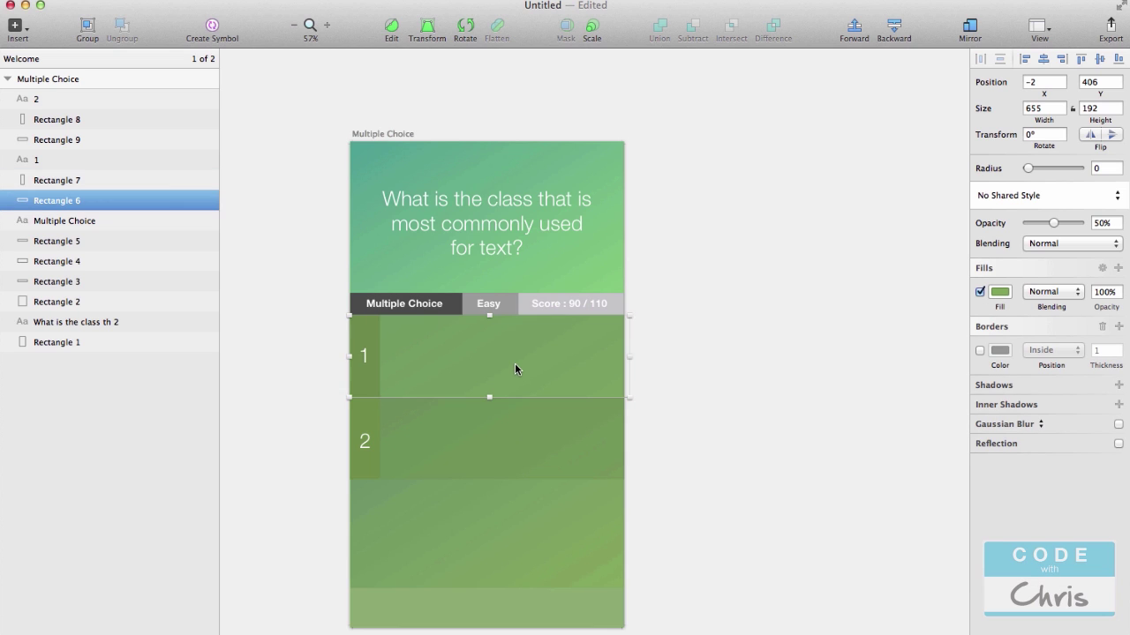
pyautogui.click(1000, 292)
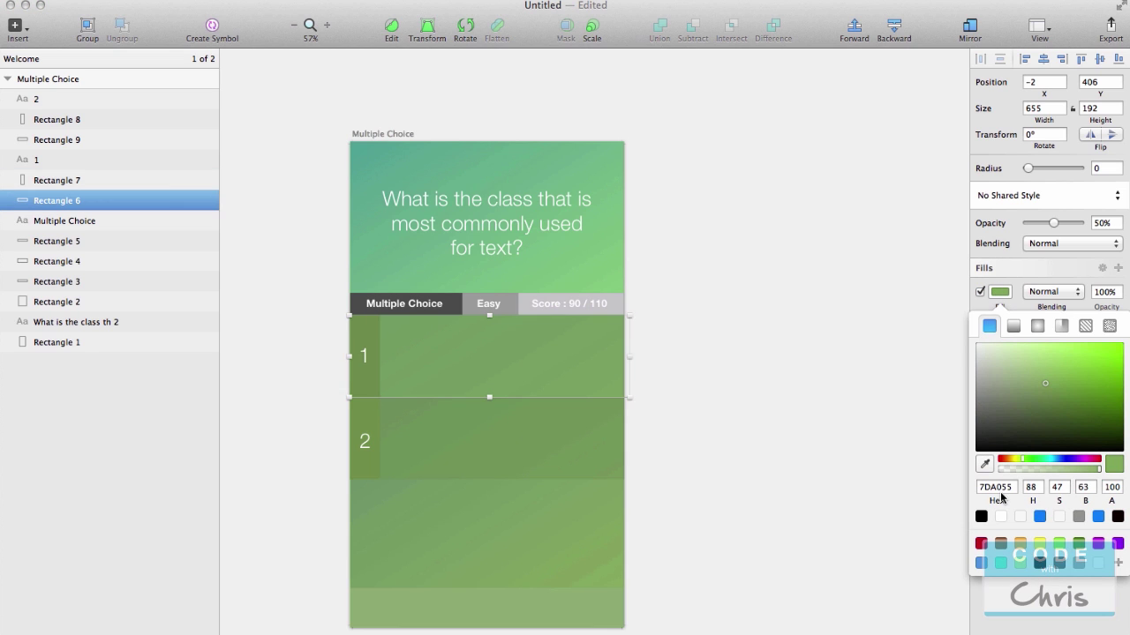
pyautogui.click(984, 464)
pyautogui.click(404, 334)
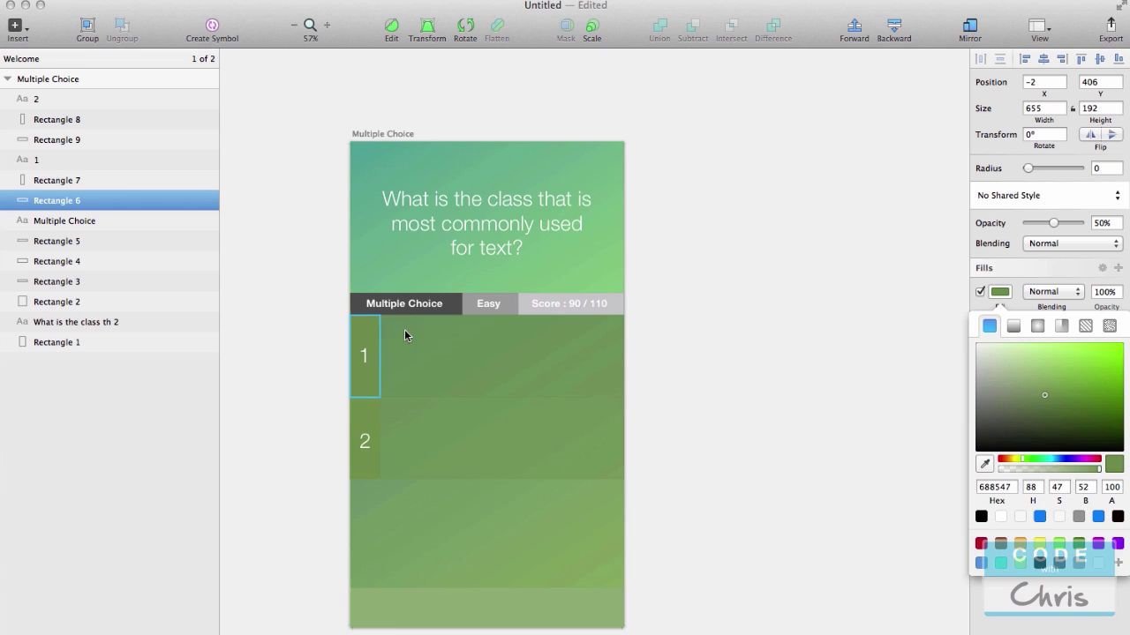
pyautogui.click(756, 331)
pyautogui.click(508, 360)
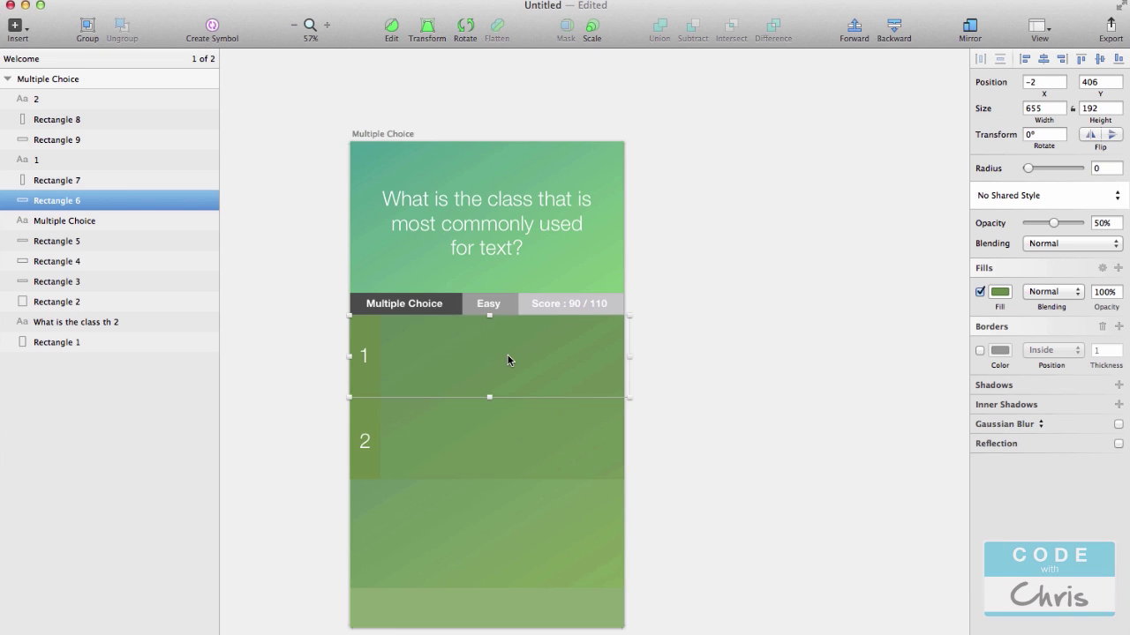
# Lower the opacity of the first and second rows' wide rectangles to 10%
pyautogui.press('1')
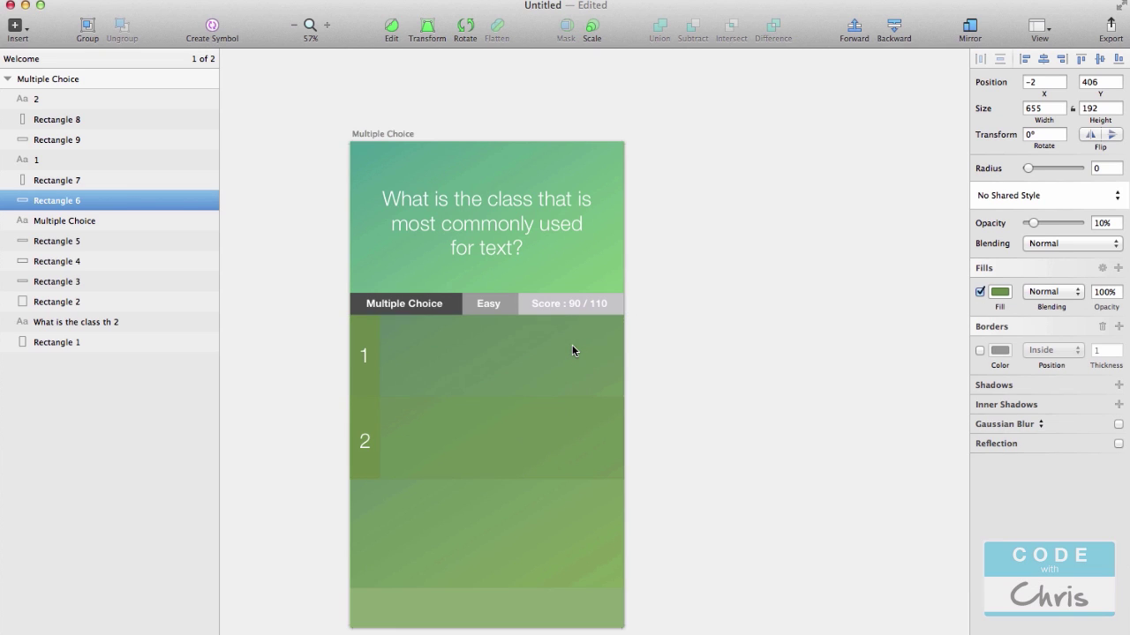
pyautogui.click(533, 411)
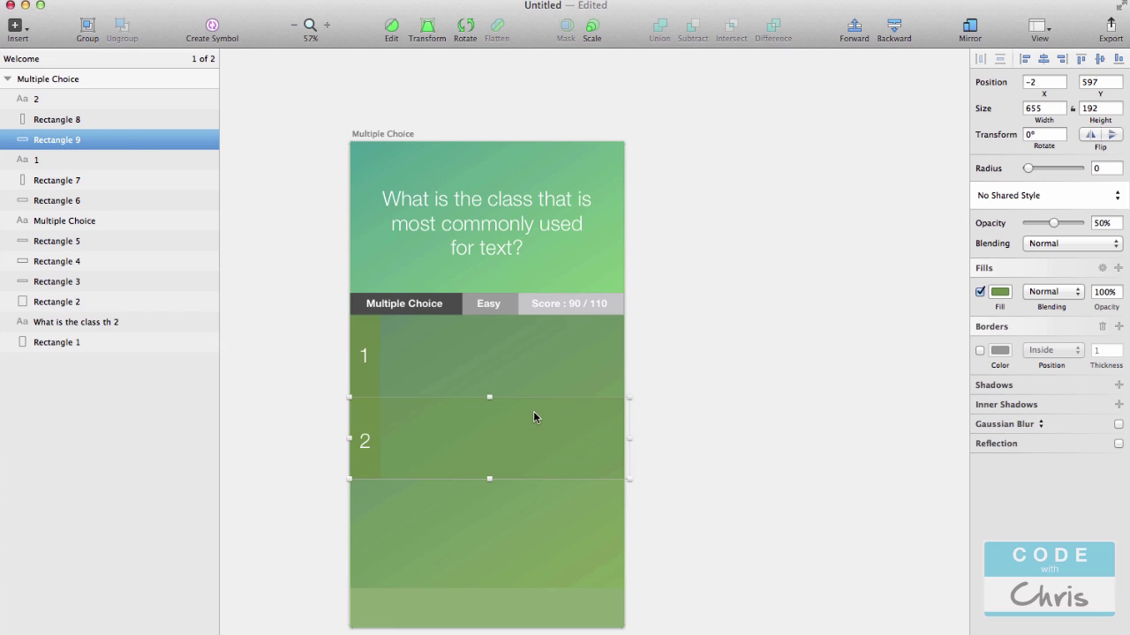
pyautogui.press('1')
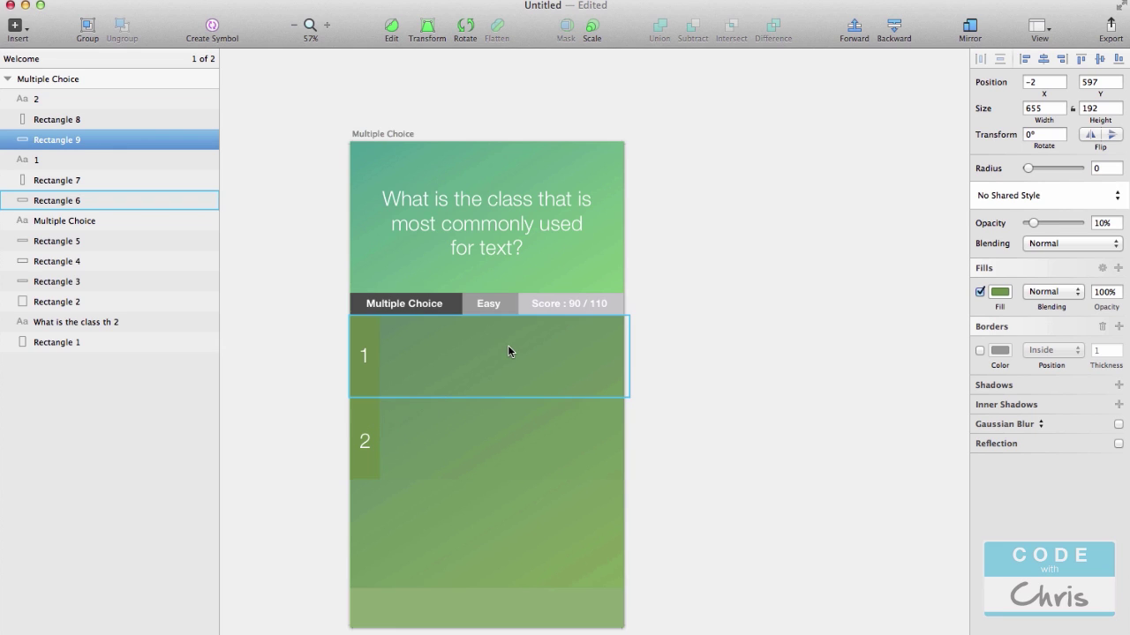
# Set the opacity of the first and second rows' wide rectangles to 14%
pyautogui.click(508, 351)
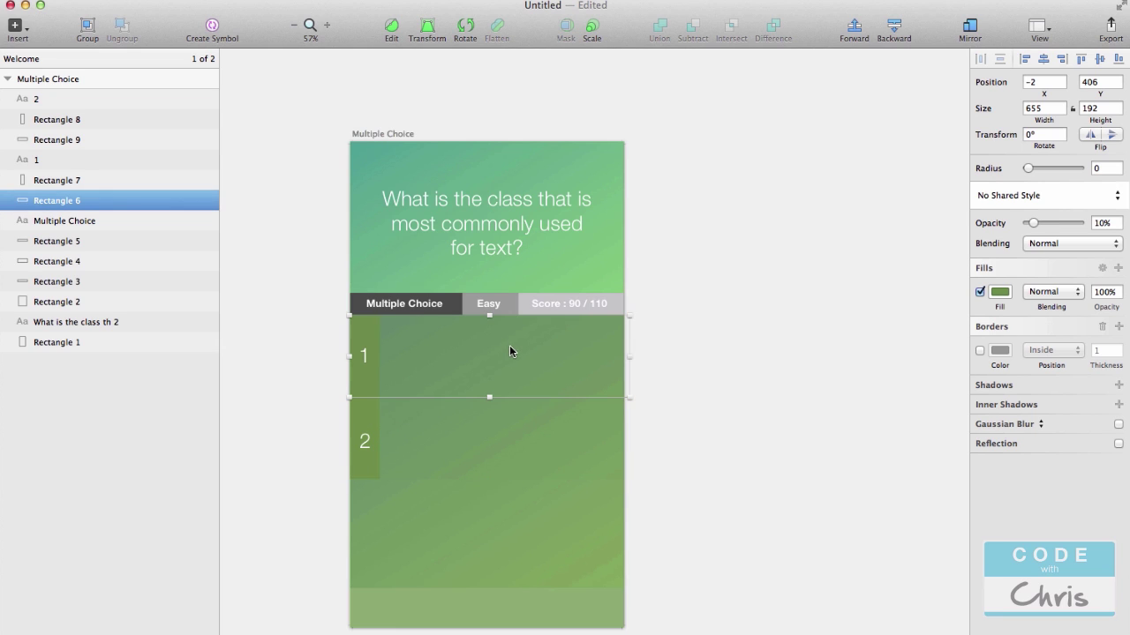
pyautogui.click(1109, 223)
pyautogui.write('14')
pyautogui.click(832, 383)
pyautogui.click(590, 436)
pyautogui.click(1103, 222)
pyautogui.write('1')
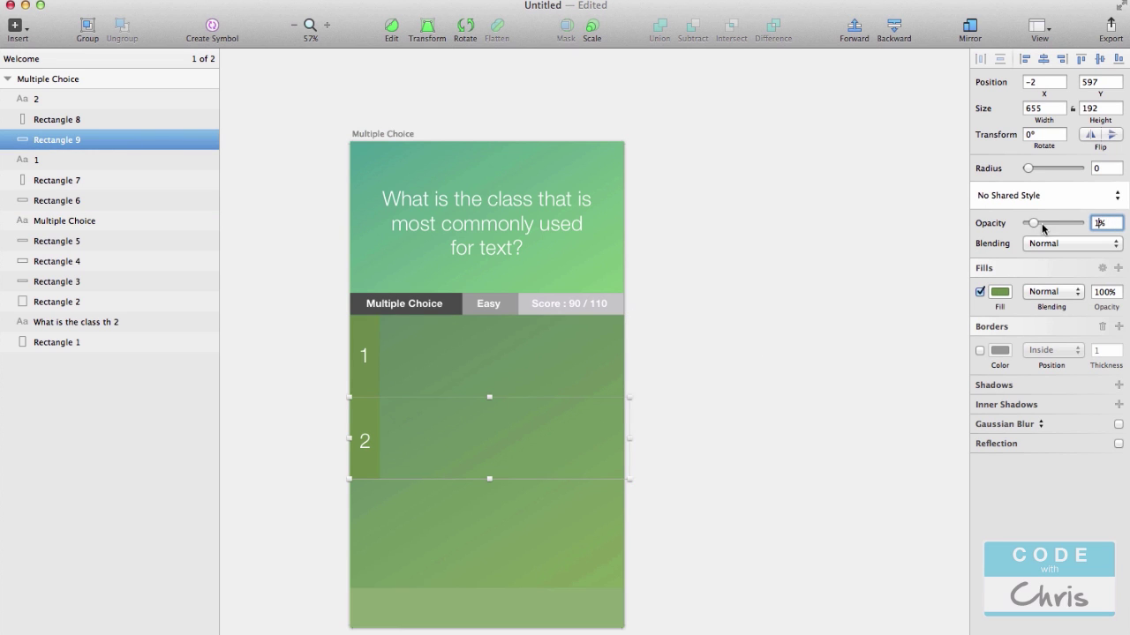
pyautogui.click(750, 332)
# Lighten the fill of the second row's narrow strip to 83A758
pyautogui.click(353, 441)
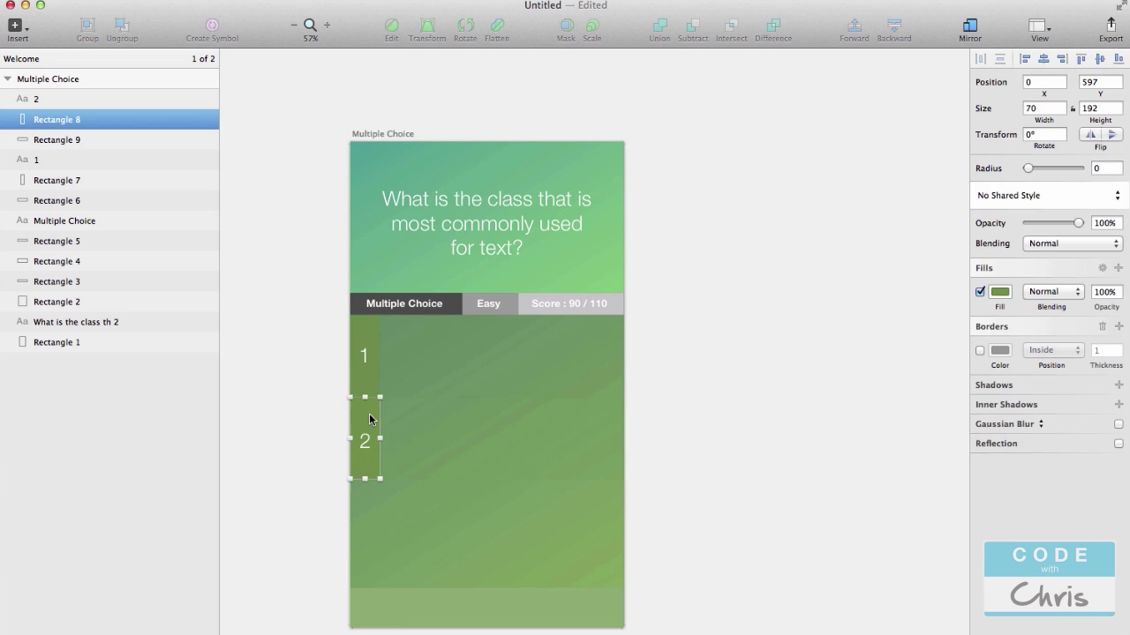
pyautogui.click(1000, 292)
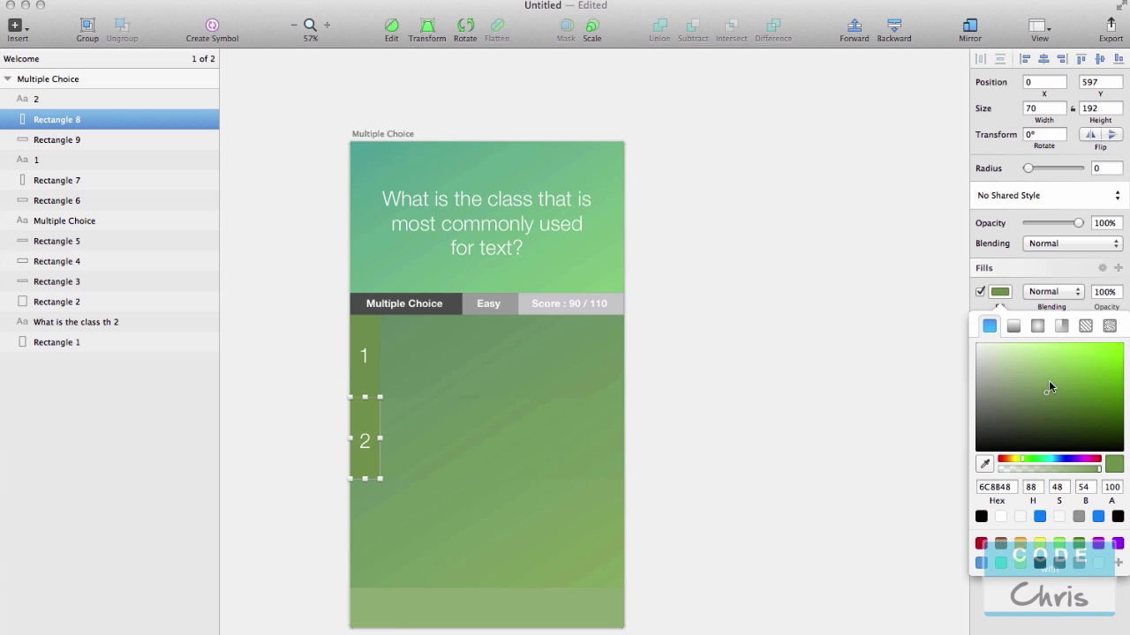
pyautogui.moveTo(1049, 389); pyautogui.dragTo(1048, 385)
pyautogui.click(671, 394)
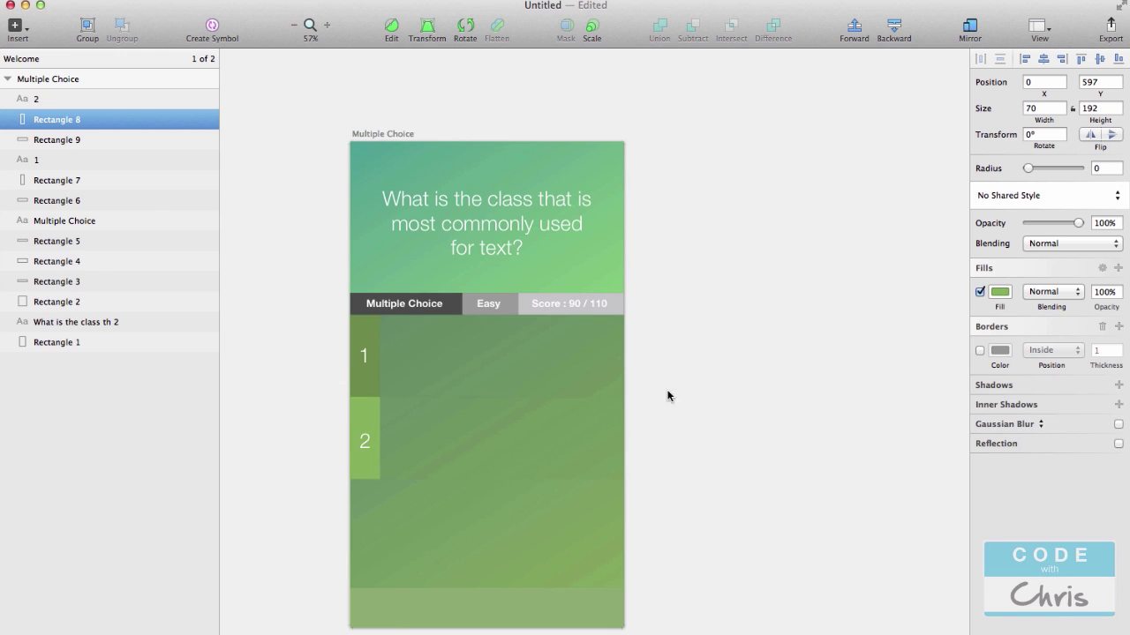
# Fill the second row's wide rectangle with the lighter green sampled from its narrow strip
pyautogui.click(543, 435)
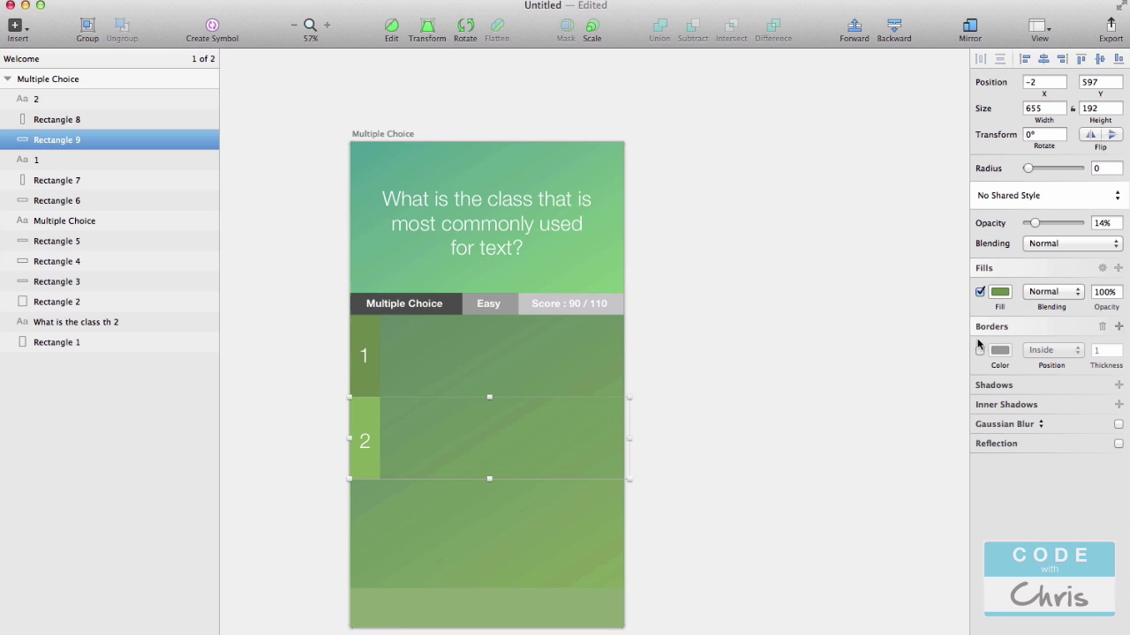
pyautogui.click(1000, 293)
pyautogui.click(985, 465)
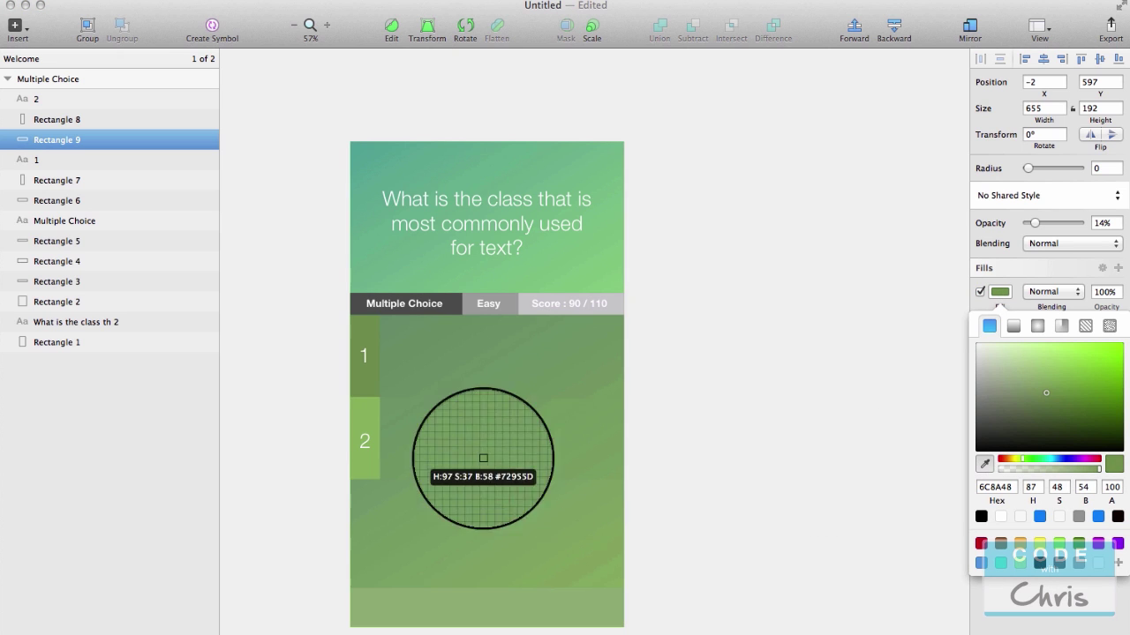
pyautogui.click(373, 425)
pyautogui.click(715, 393)
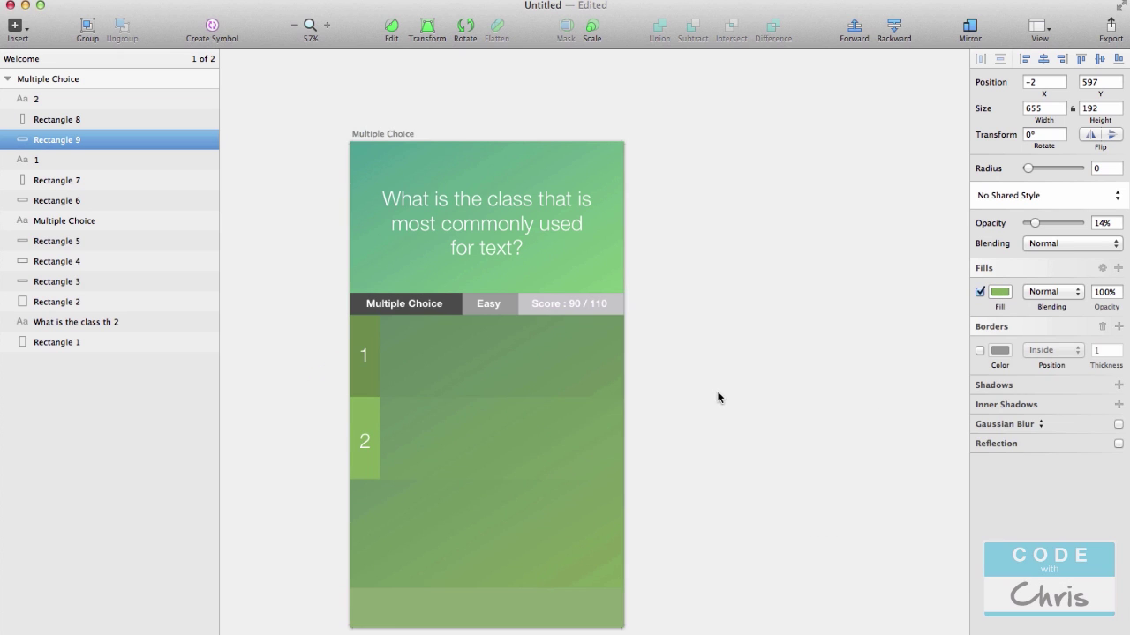
# Duplicate the second row's wide rectangle and narrow strip and place the copies directly below as a third row
pyautogui.click(490, 419)
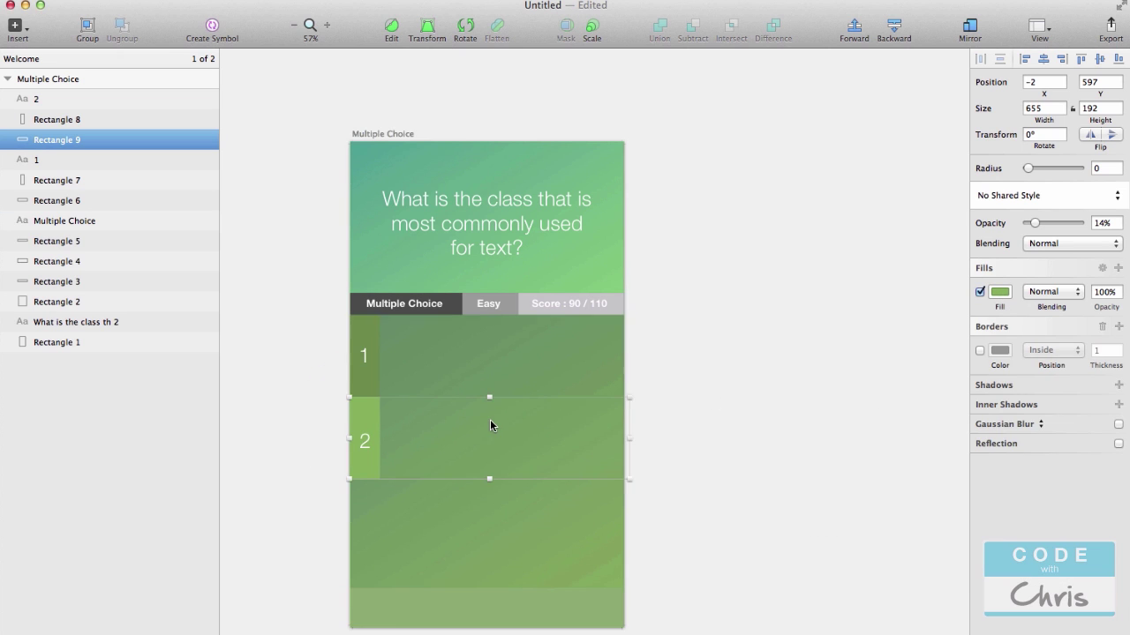
pyautogui.keyDown('shift'); pyautogui.click(372, 418); pyautogui.keyUp('shift')
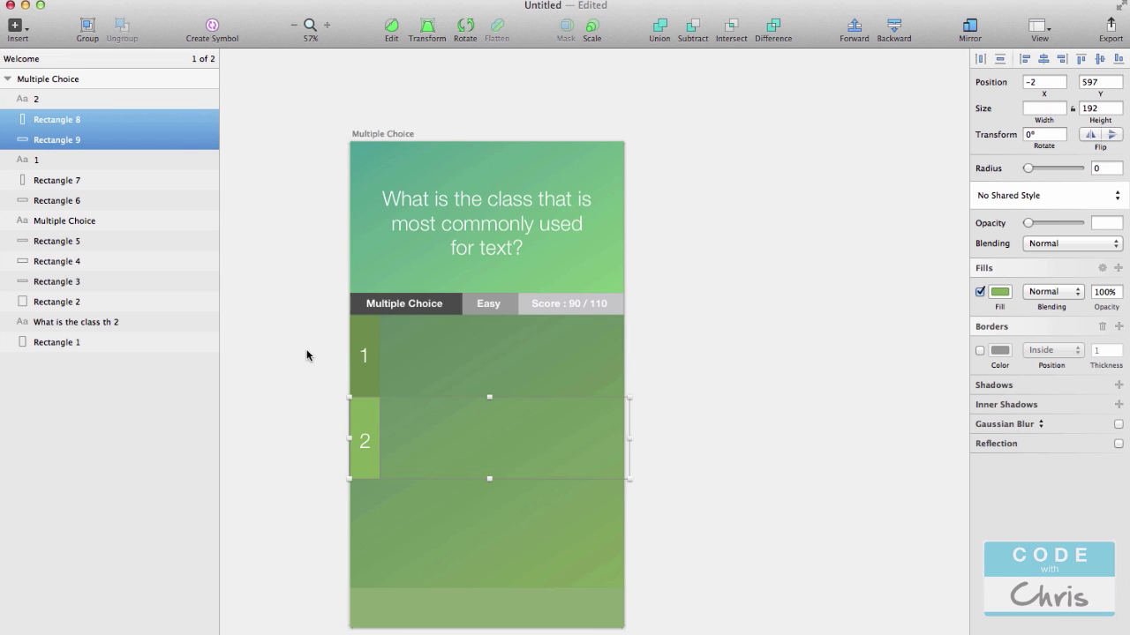
pyautogui.press('cmd+d')
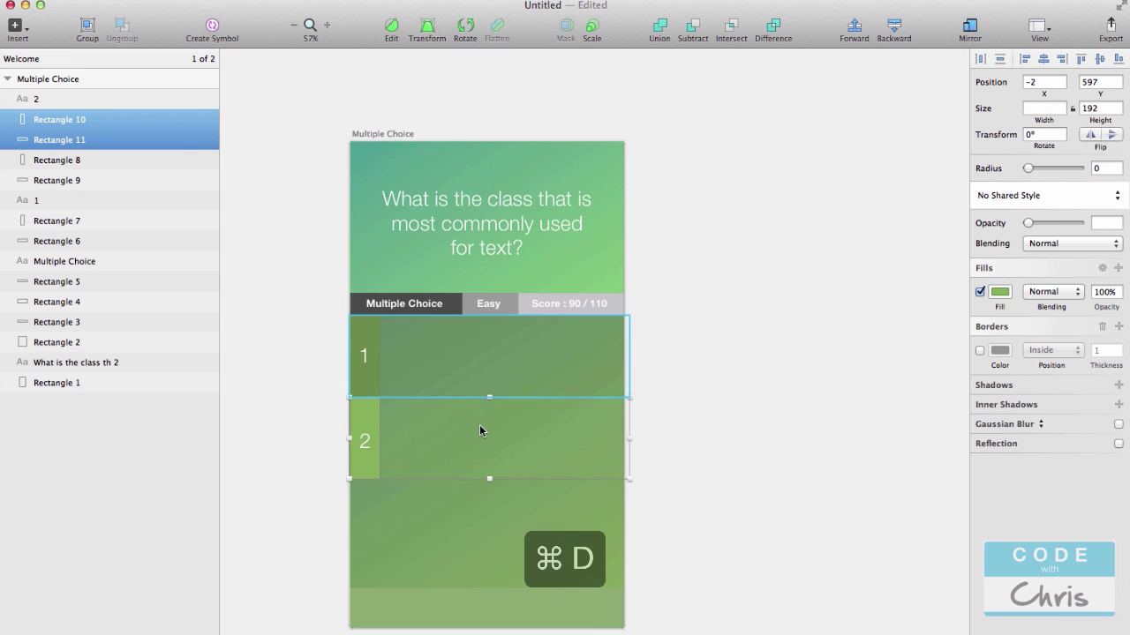
pyautogui.moveTo(480, 424); pyautogui.dragTo(489, 521)
pyautogui.click(742, 410)
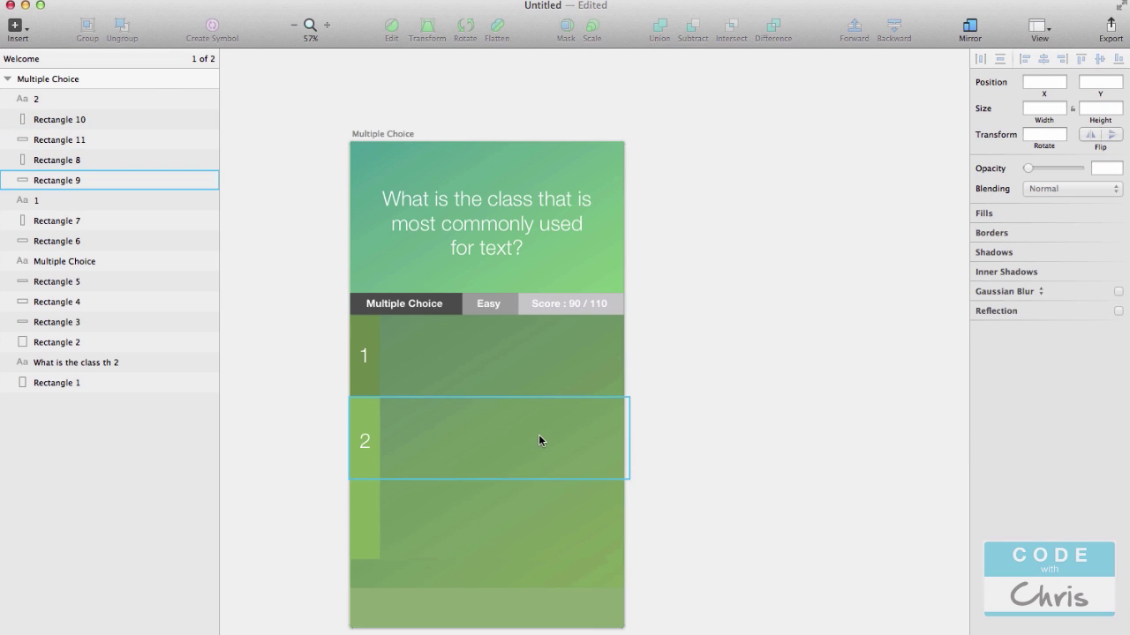
# Move the third row's wide rectangle to Y position 788 so it sits flush below the second row
pyautogui.click(472, 535)
pyautogui.moveTo(371, 518); pyautogui.dragTo(363, 516)
pyautogui.click(717, 488)
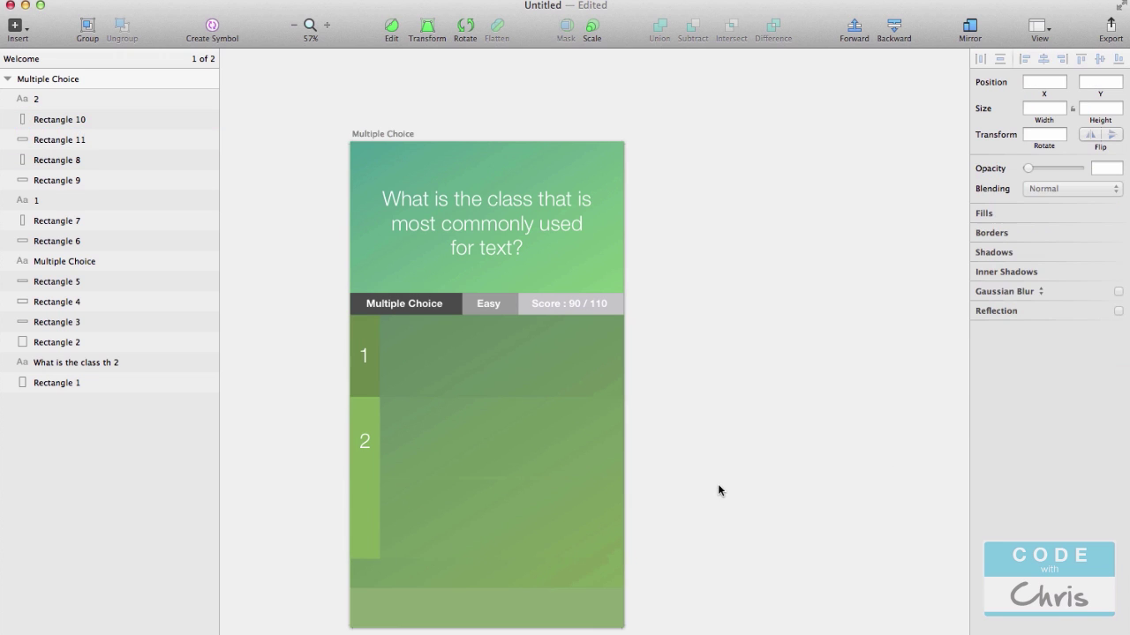
pyautogui.moveTo(485, 520); pyautogui.dragTo(485, 507)
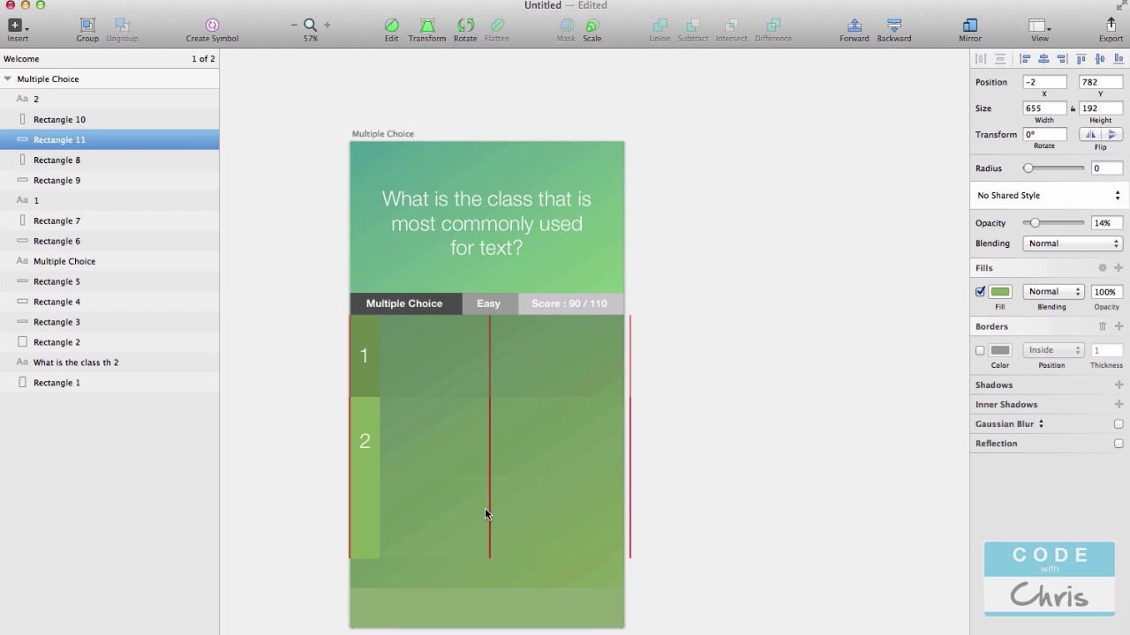
pyautogui.press('Down')
pyautogui.press('Down')
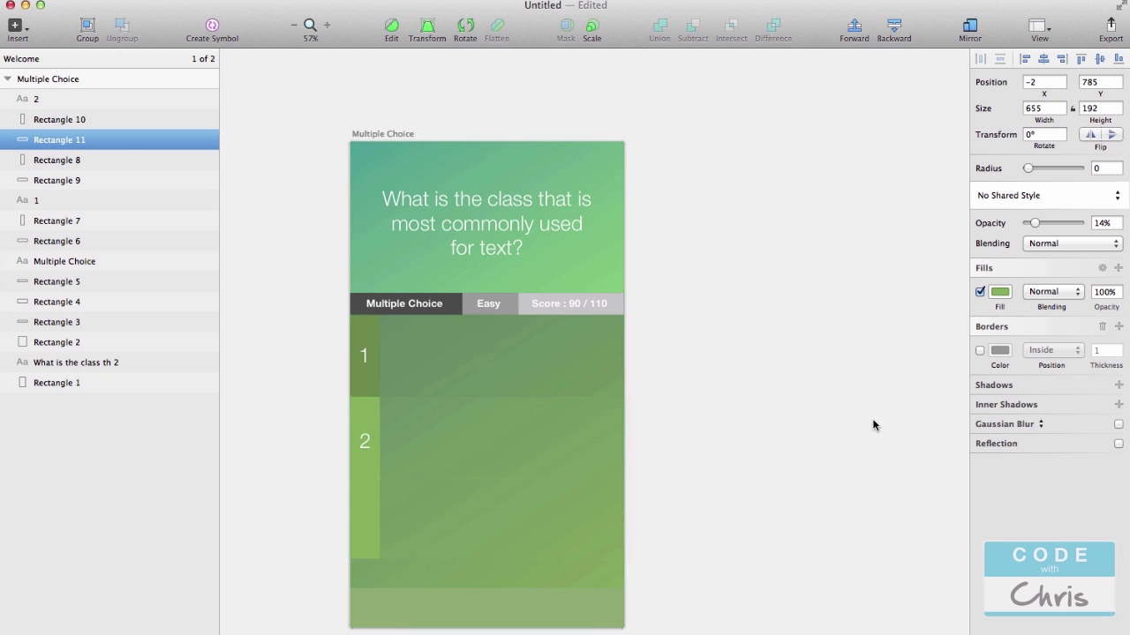
pyautogui.press('Down')
pyautogui.press('Down')
pyautogui.press('Down')
pyautogui.press('Down')
pyautogui.click(761, 419)
pyautogui.click(570, 514)
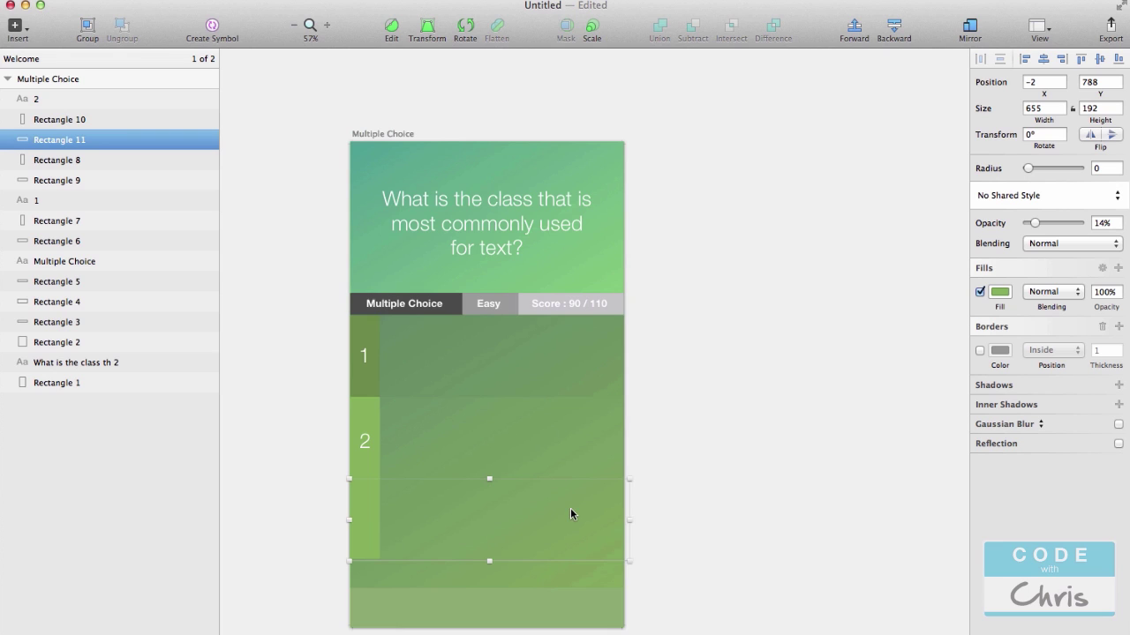
# Set the Y position of the third row's narrow strip to 788 to match its wide rectangle
pyautogui.click(363, 526)
pyautogui.click(1102, 81)
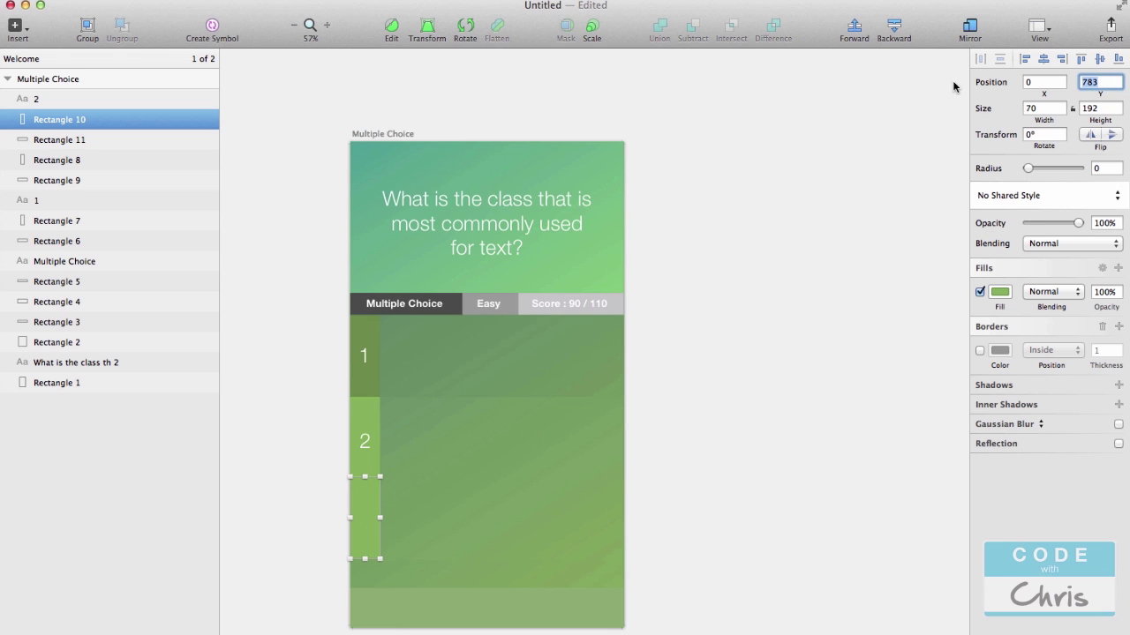
pyautogui.write('788')
pyautogui.press('Tab')
pyautogui.click(825, 341)
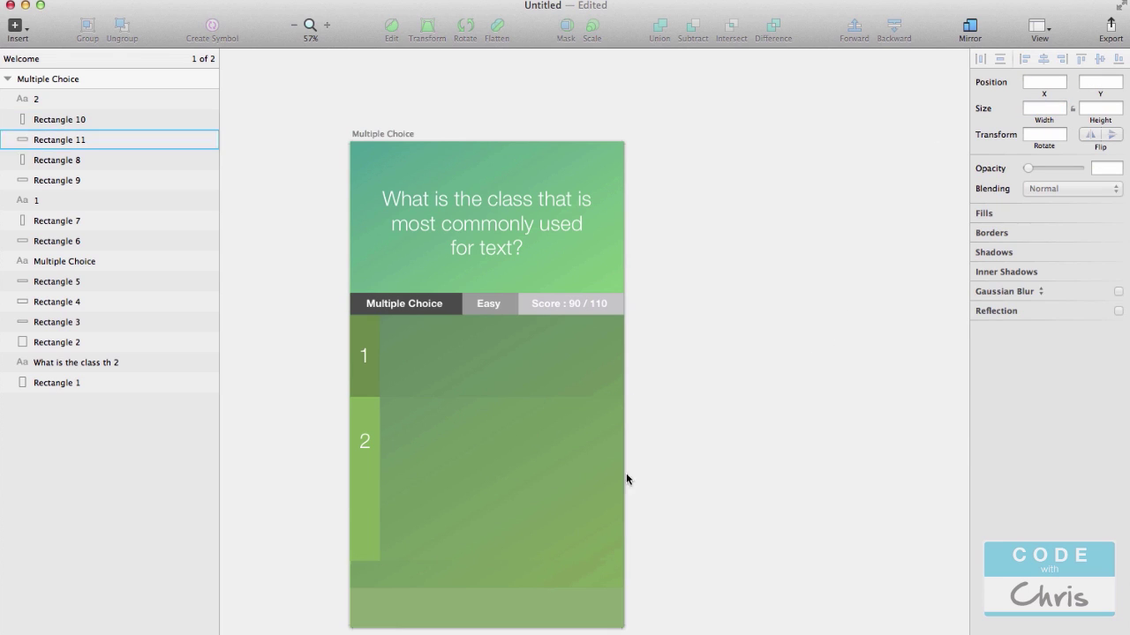
# Lighten the fill of the third row's narrow strip to 98C367
pyautogui.click(354, 518)
pyautogui.click(1000, 292)
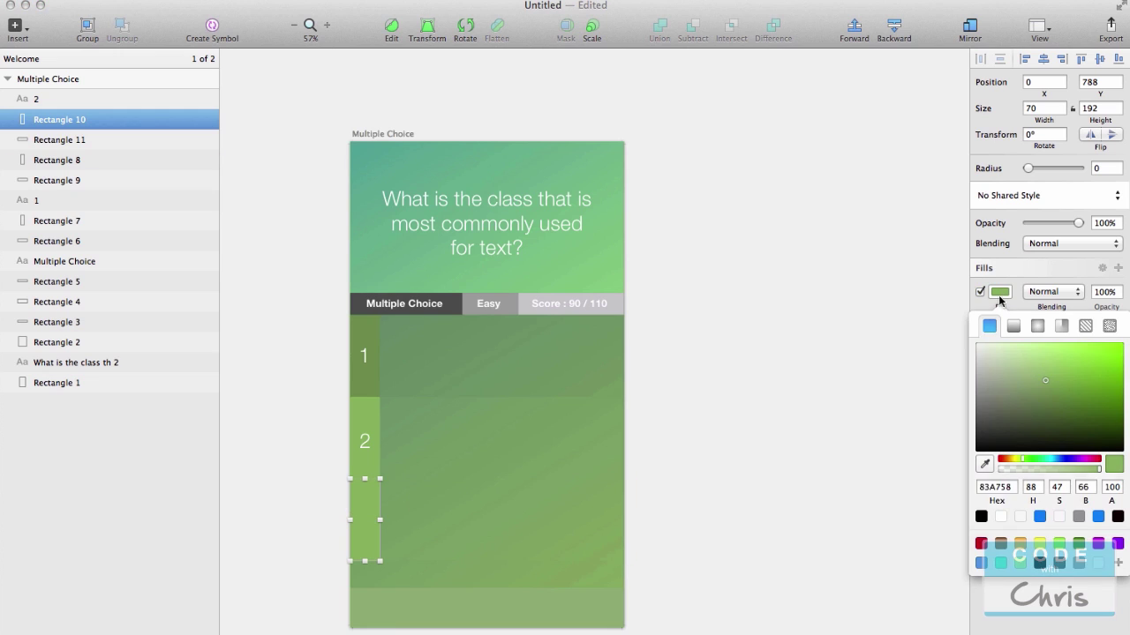
pyautogui.moveTo(1043, 370); pyautogui.dragTo(1044, 367)
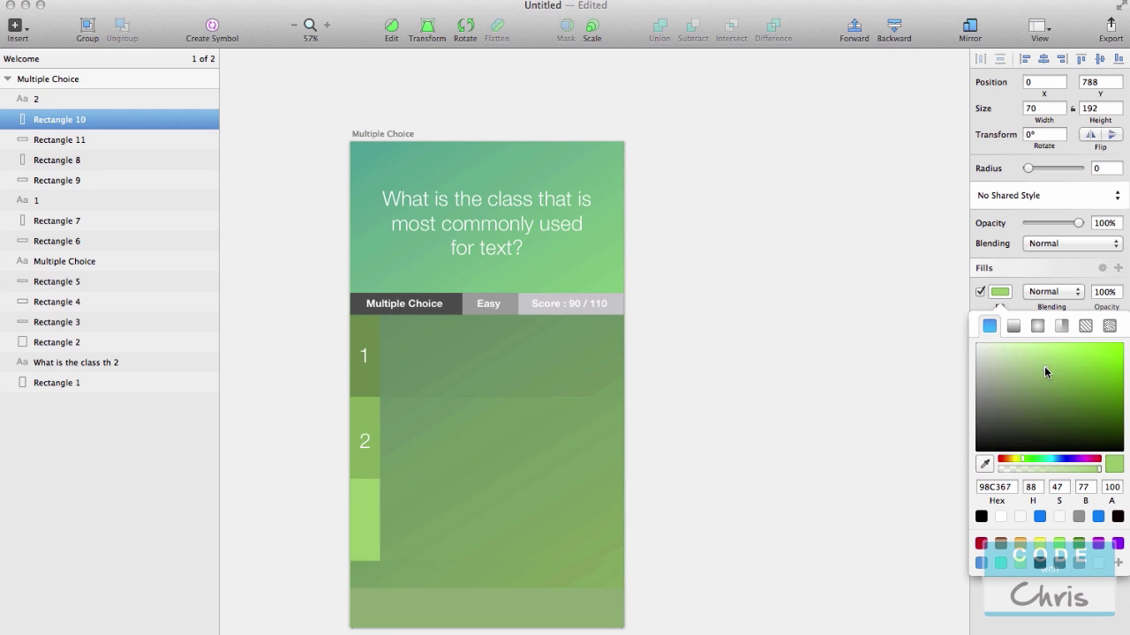
pyautogui.click(756, 522)
# Fill the third row's wide rectangle with the light green sampled from its narrow strip
pyautogui.click(585, 521)
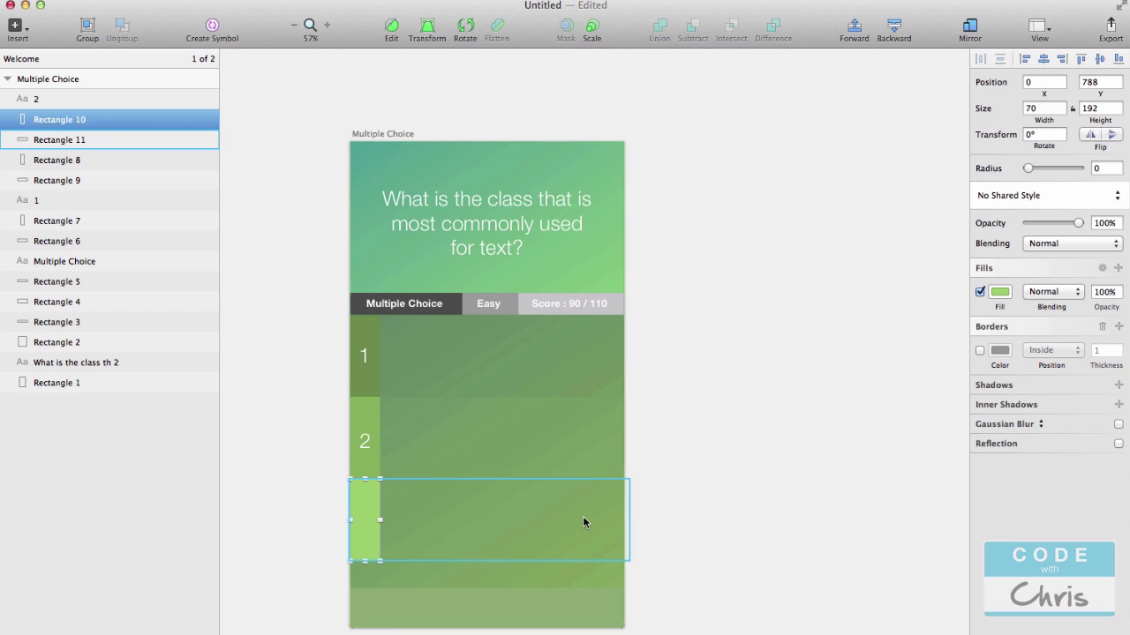
pyautogui.click(1000, 292)
pyautogui.click(985, 466)
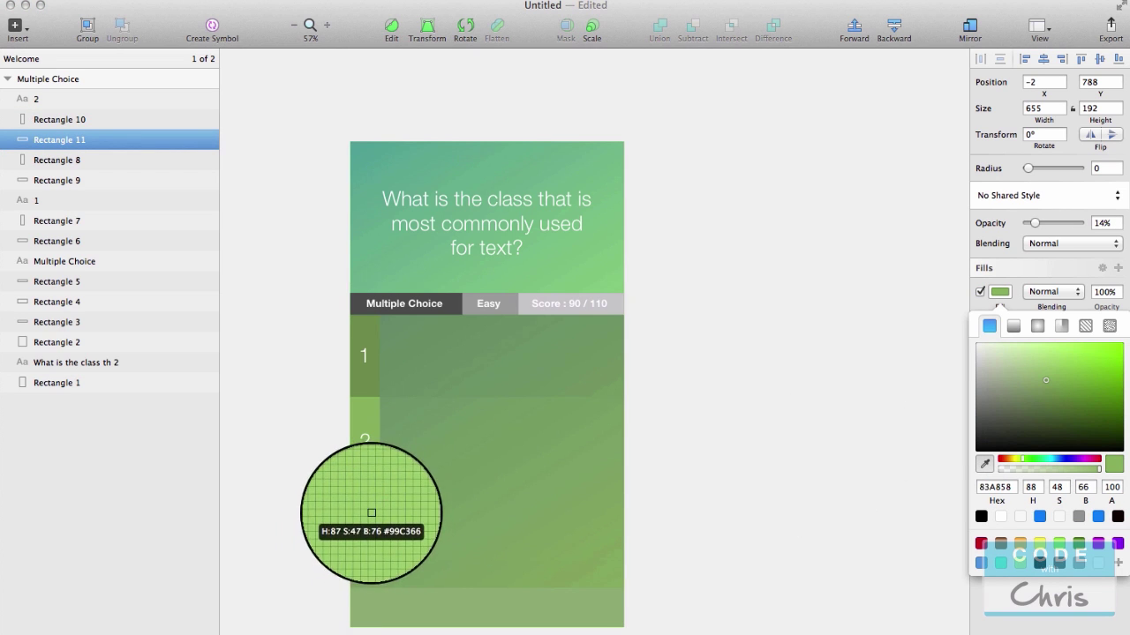
pyautogui.click(372, 453)
pyautogui.click(804, 452)
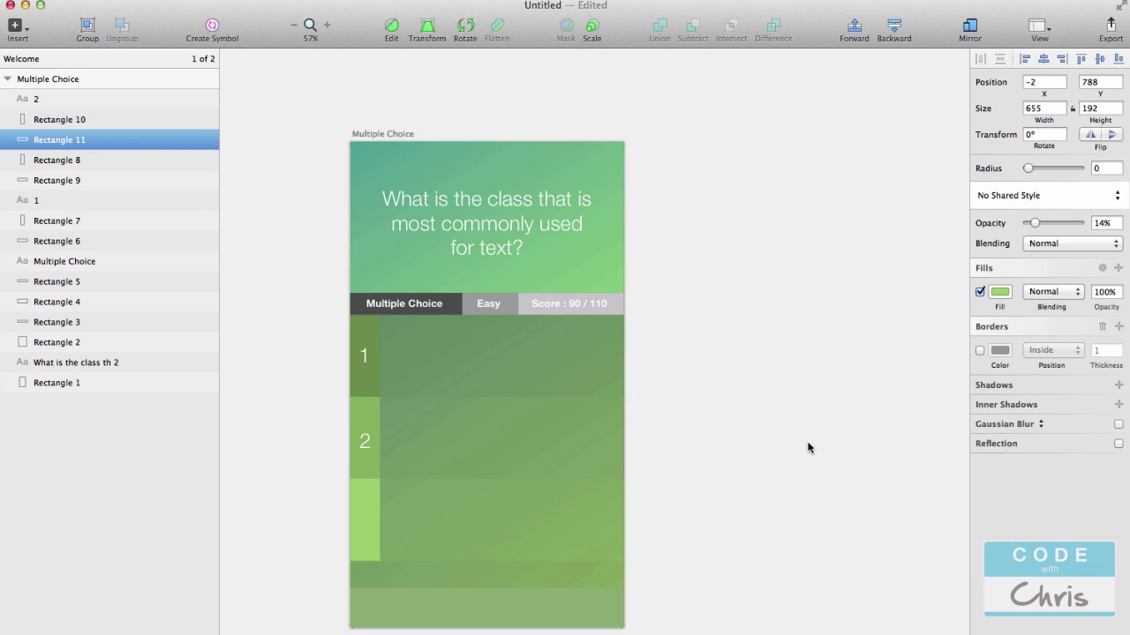
# Copy the number 2 into the third row's narrow strip as a 3, aligned beneath the numbers above
pyautogui.click(365, 444)
pyautogui.press('super+d')
pyautogui.moveTo(366, 444); pyautogui.dragTo(365, 518)
pyautogui.doubleClick(365, 518)
pyautogui.write('t')
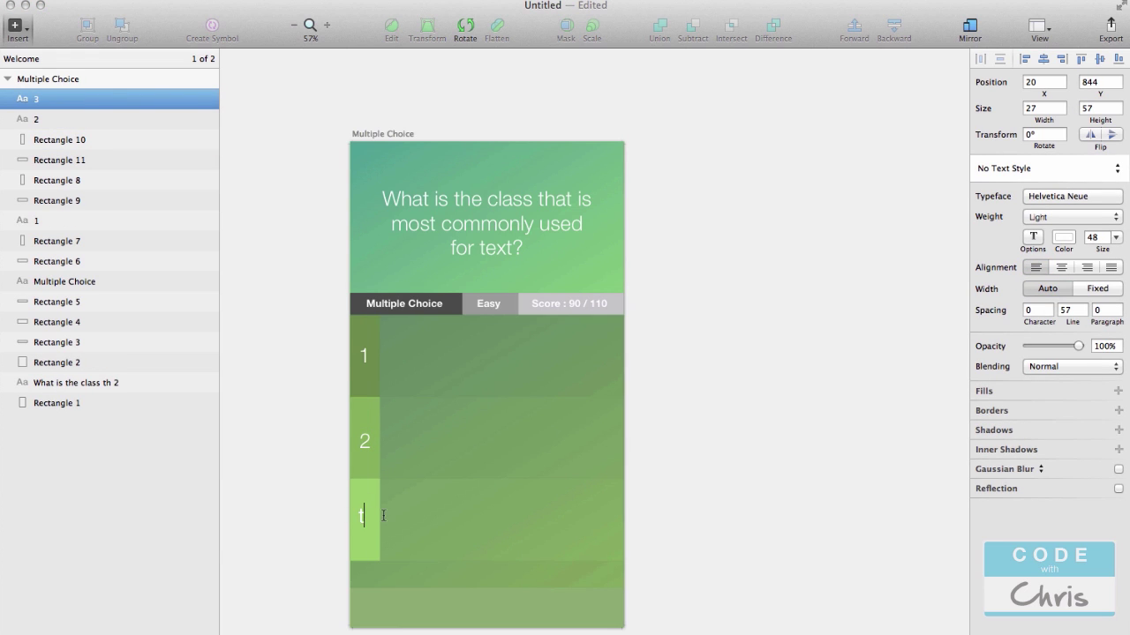
pyautogui.click(750, 448)
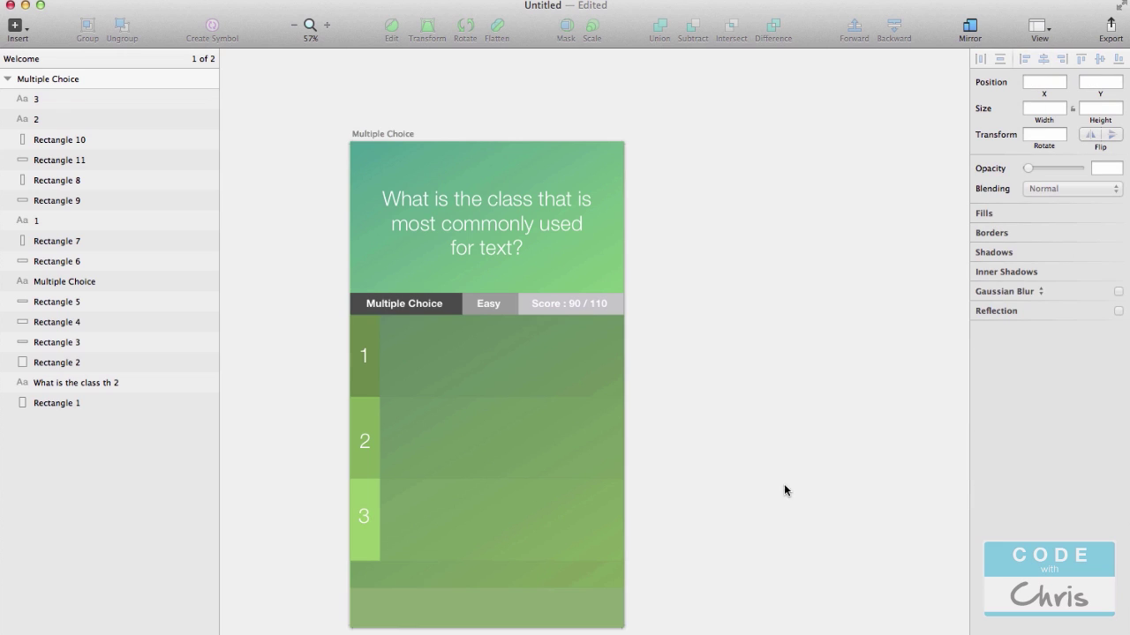
pyautogui.click(361, 521)
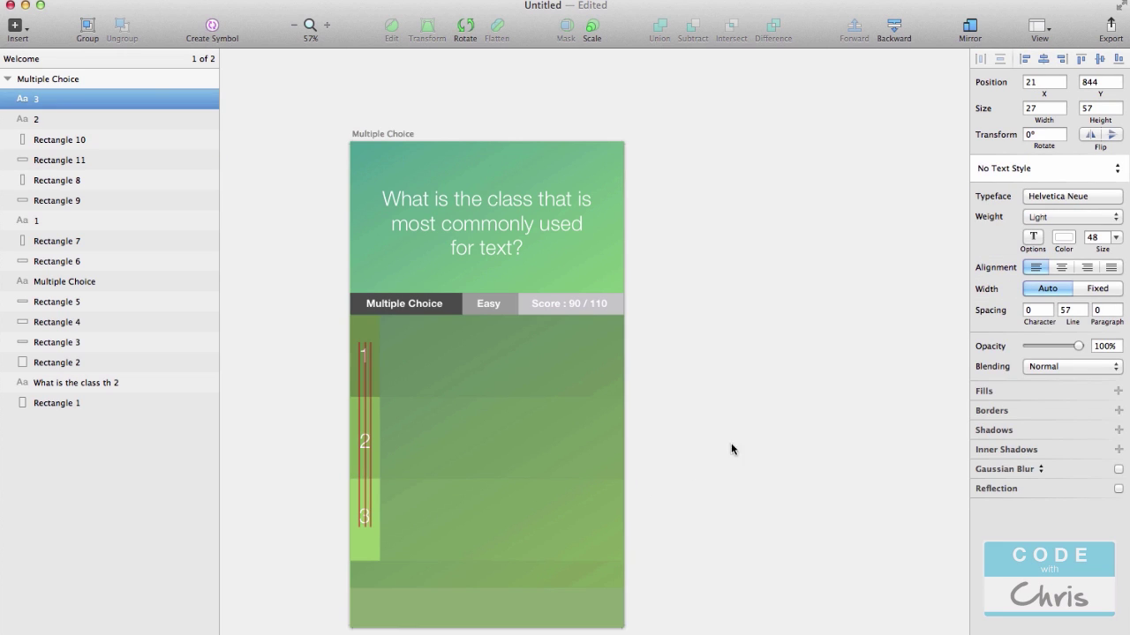
pyautogui.click(753, 466)
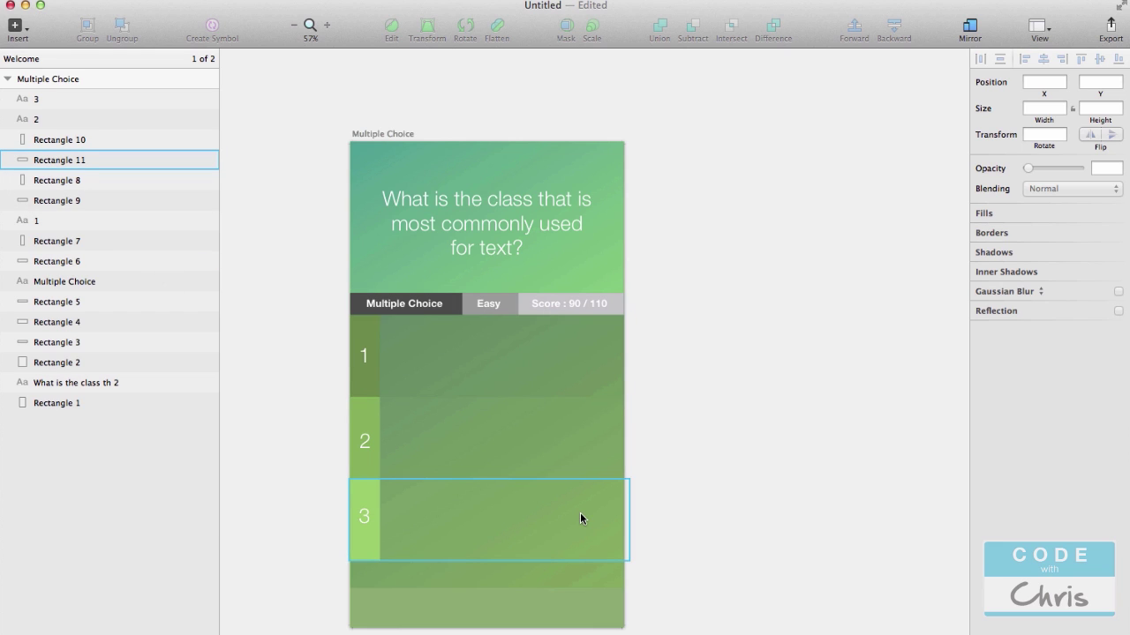
# Move the status strip, its backing rectangle and all three numbered answer rows down together until row three meets the bottom band
pyautogui.click(468, 524)
pyautogui.keyDown('shift'); pyautogui.click(370, 510); pyautogui.keyUp('shift')
pyautogui.keyDown('shift'); pyautogui.click(366, 519); pyautogui.keyUp('shift')
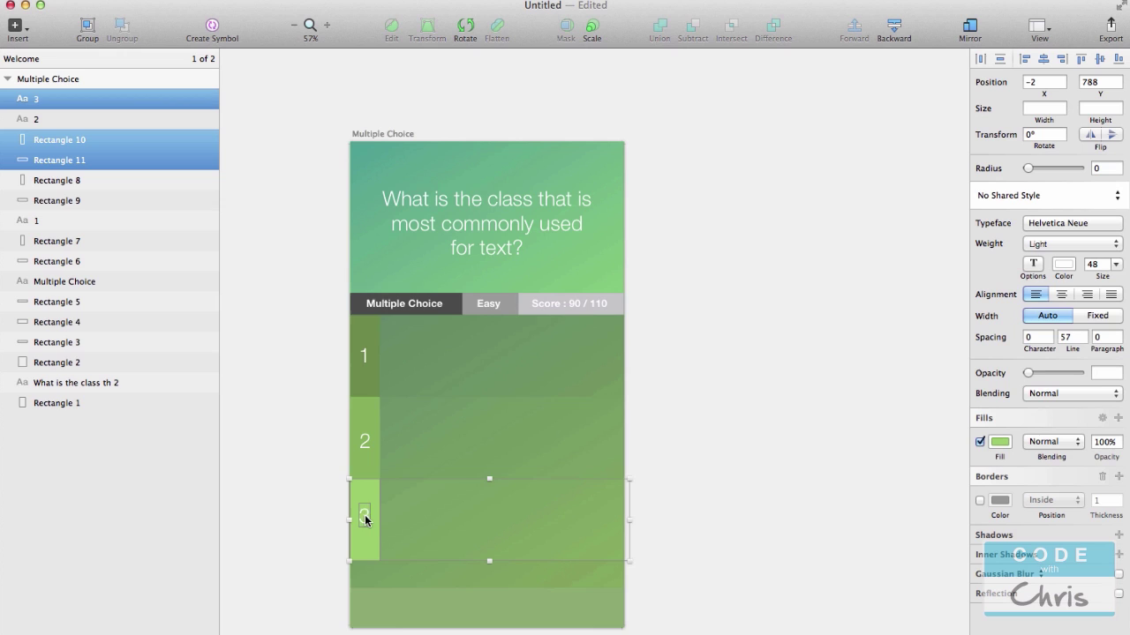
pyautogui.keyDown('shift'); pyautogui.click(468, 439); pyautogui.keyUp('shift')
pyautogui.keyDown('shift'); pyautogui.click(370, 448); pyautogui.keyUp('shift')
pyautogui.keyDown('shift'); pyautogui.click(366, 417); pyautogui.keyUp('shift')
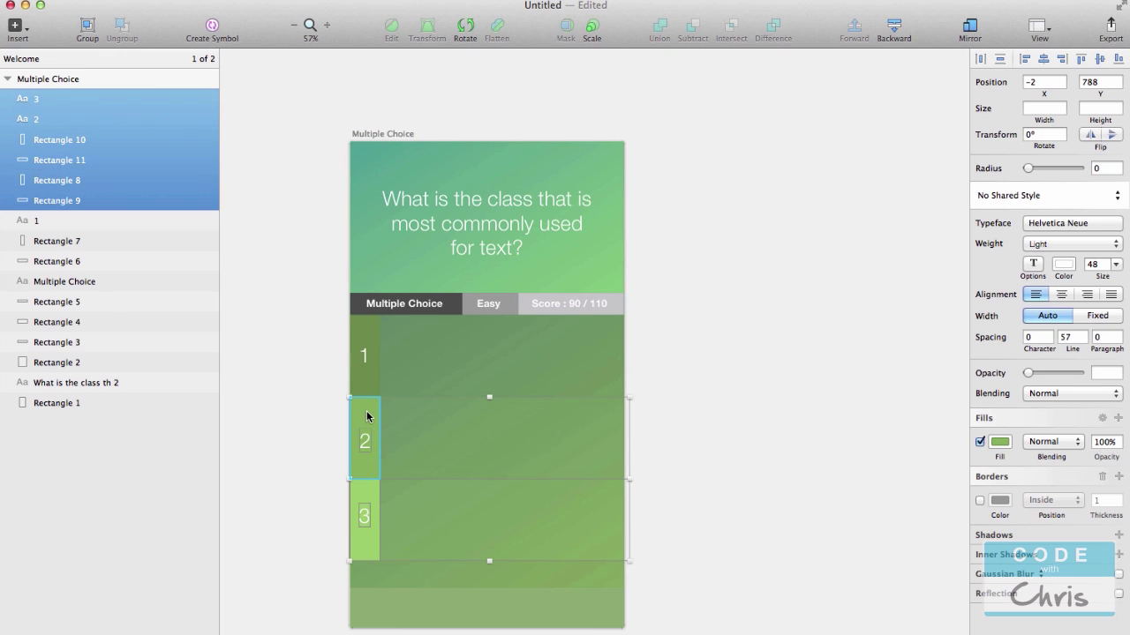
pyautogui.keyDown('shift'); pyautogui.click(446, 354); pyautogui.keyUp('shift')
pyautogui.keyDown('shift'); pyautogui.click(364, 354); pyautogui.keyUp('shift')
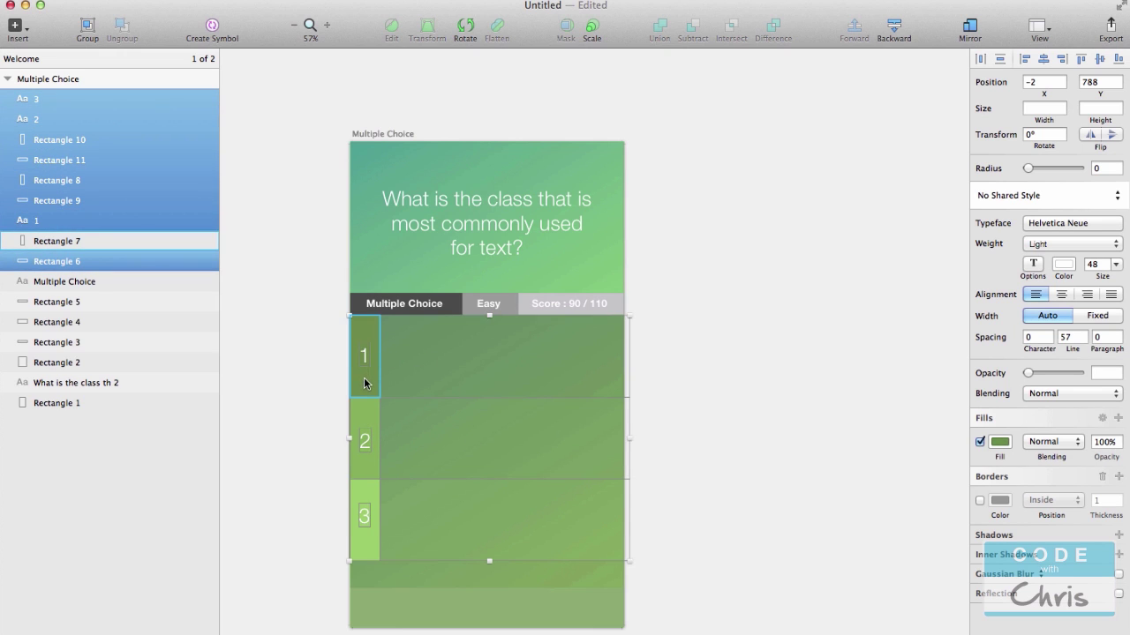
pyautogui.keyDown('shift'); pyautogui.click(364, 382); pyautogui.keyUp('shift')
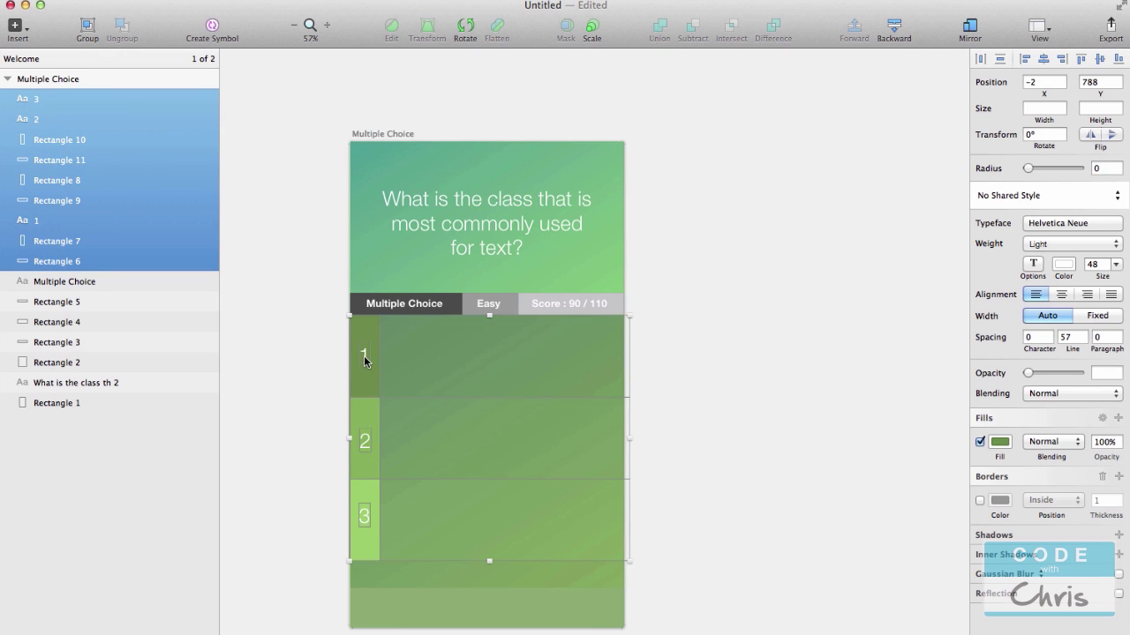
pyautogui.keyDown('shift'); pyautogui.click(405, 307); pyautogui.keyUp('shift')
pyautogui.keyDown('shift'); pyautogui.click(421, 313); pyautogui.keyUp('shift')
pyautogui.keyDown('shift'); pyautogui.click(472, 314); pyautogui.keyUp('shift')
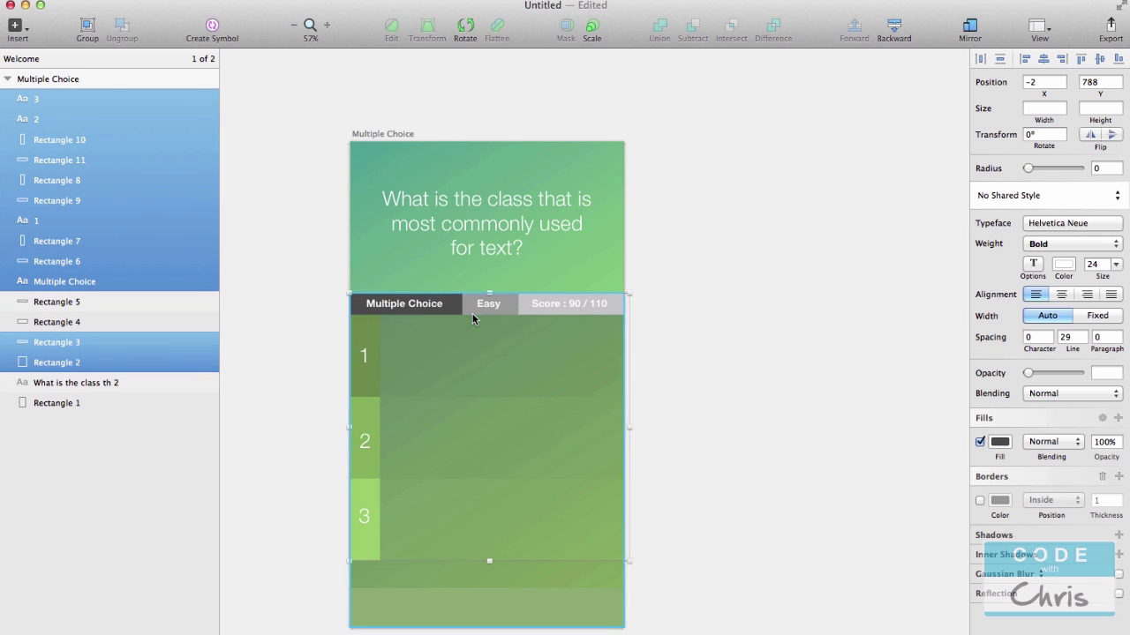
pyautogui.keyDown('shift'); pyautogui.click(529, 312); pyautogui.keyUp('shift')
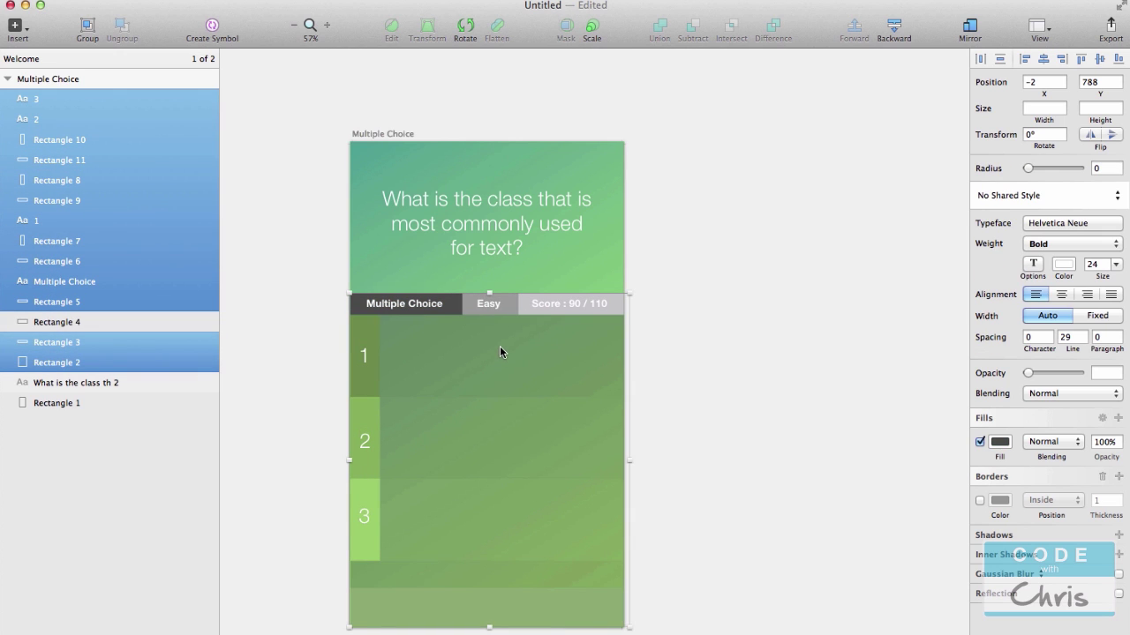
pyautogui.keyDown('shift'); pyautogui.click(146, 322); pyautogui.keyUp('shift')
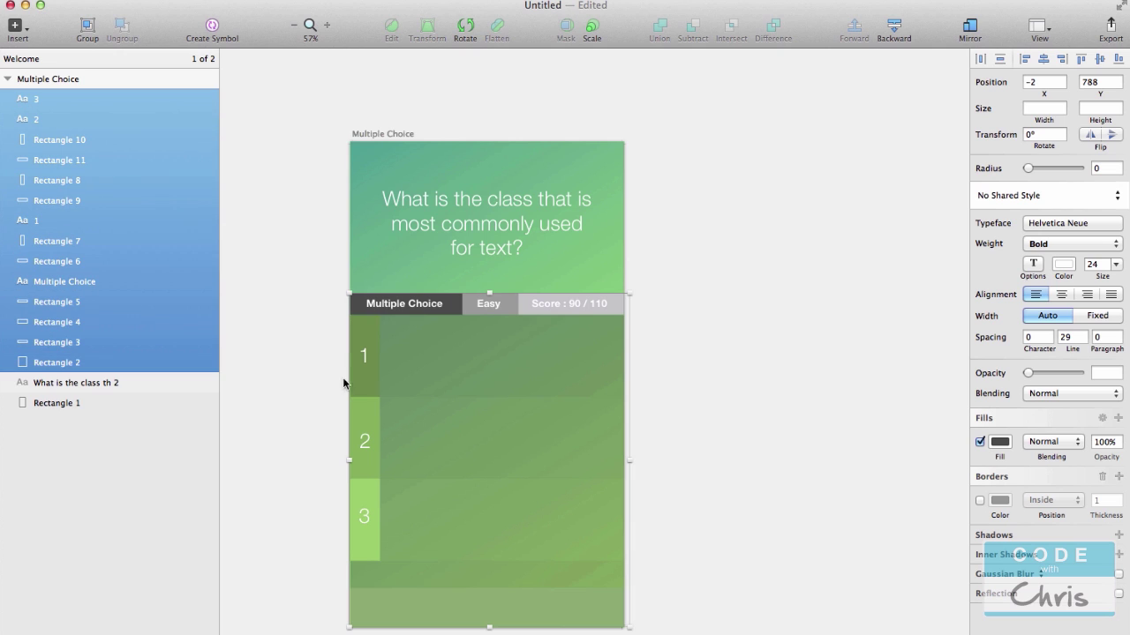
pyautogui.moveTo(488, 371); pyautogui.dragTo(488, 395)
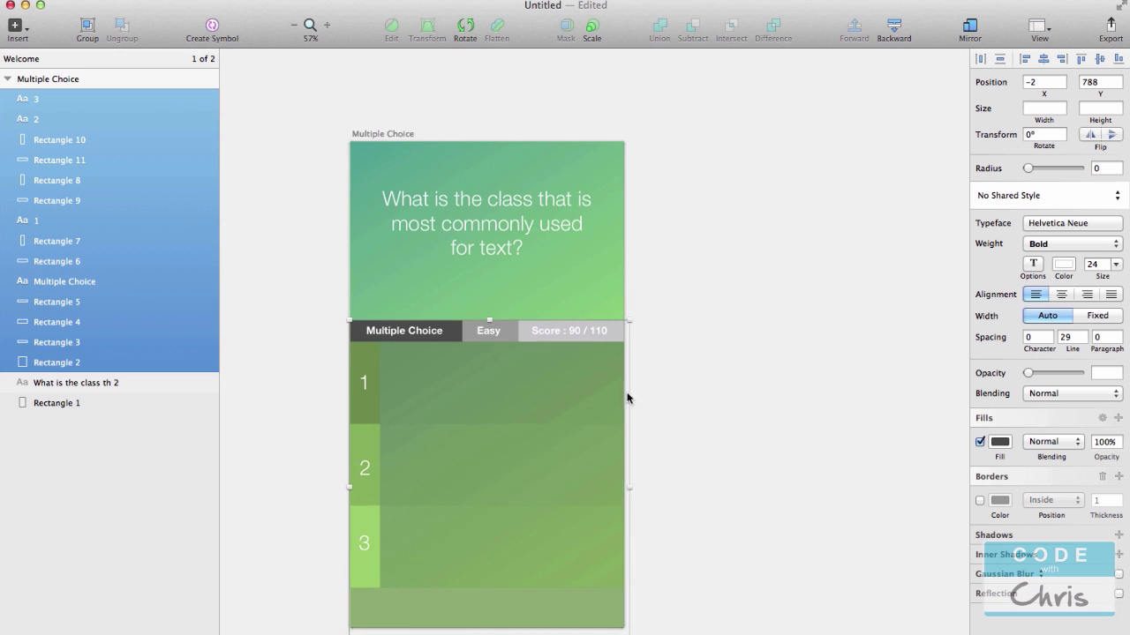
# Move the question text slightly down to centre it in the taller gradient area above the status strip
pyautogui.click(775, 425)
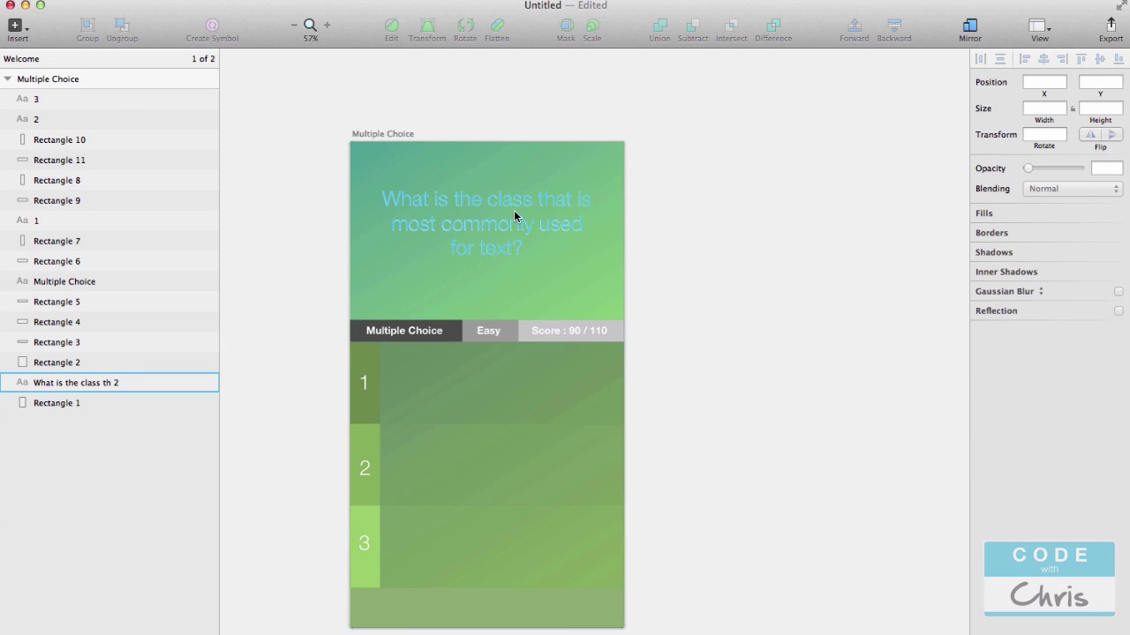
pyautogui.moveTo(514, 215); pyautogui.dragTo(514, 222)
pyautogui.click(804, 275)
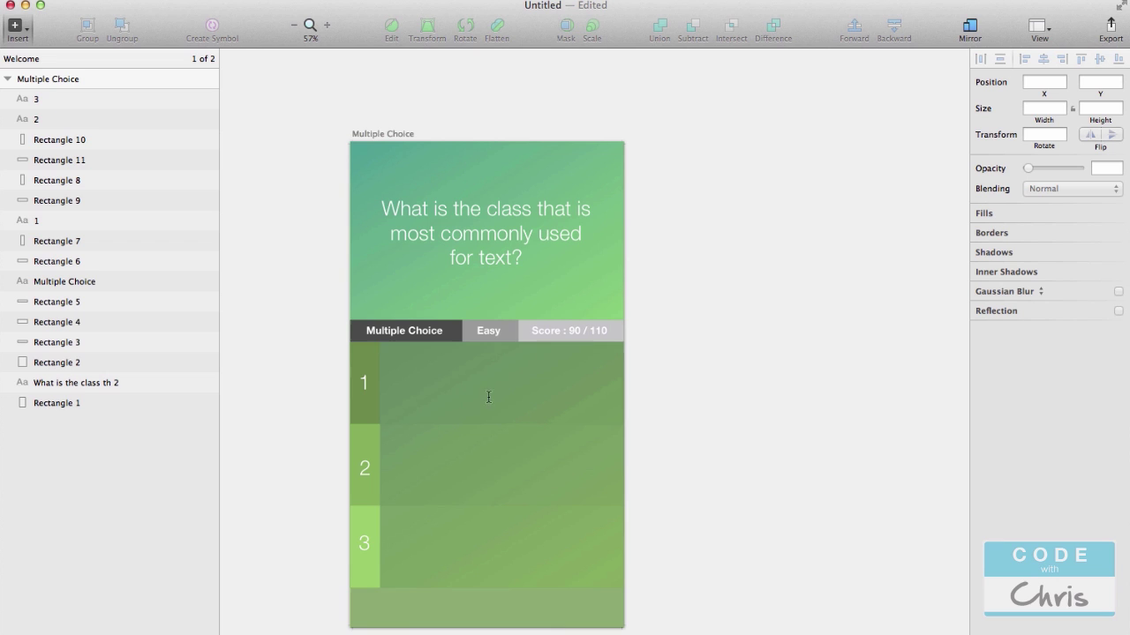
# Add a text layer in the first answer row and set its font size to 40
pyautogui.press('t')
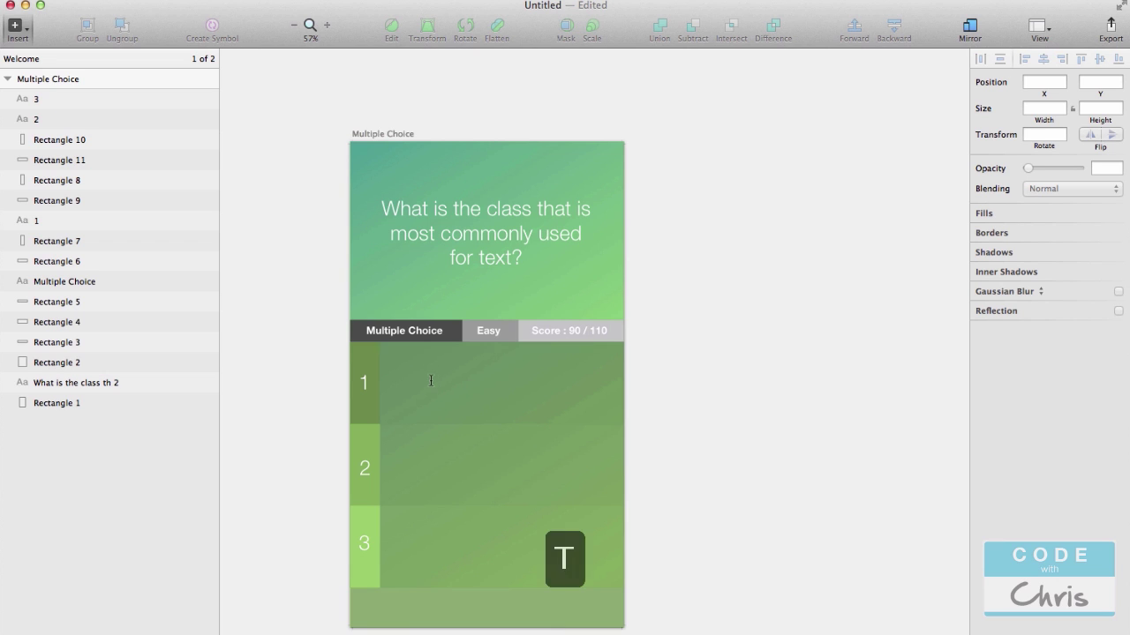
pyautogui.click(428, 376)
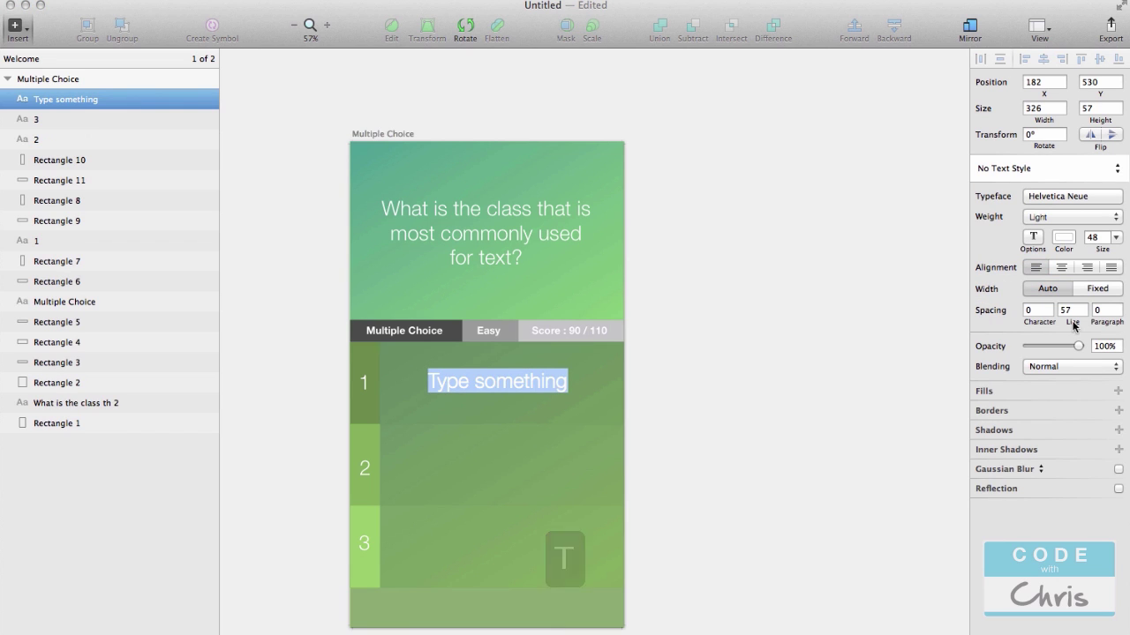
pyautogui.click(1116, 237)
pyautogui.click(1101, 373)
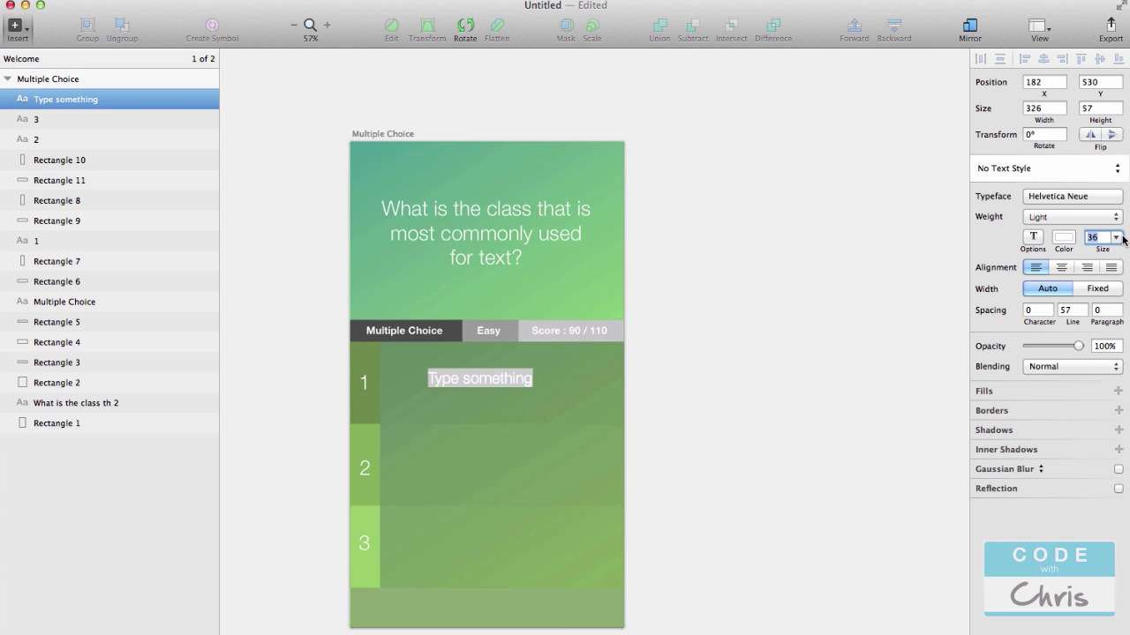
pyautogui.write('40')
pyautogui.press('Tab')
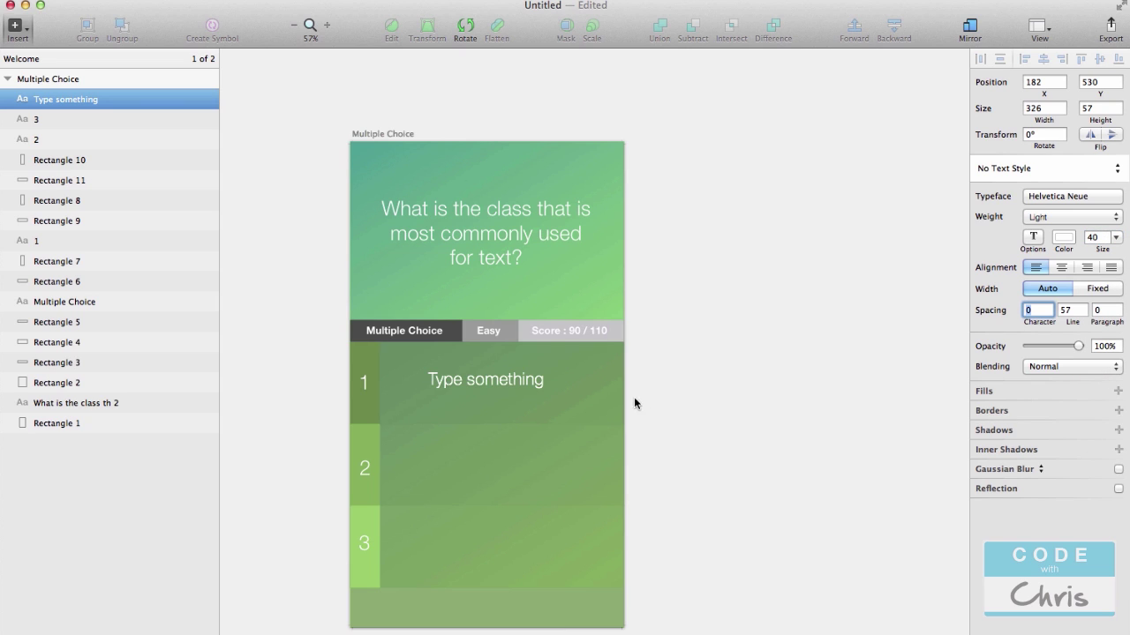
# Replace the placeholder text in the first answer row with "The class is NSString"
pyautogui.doubleClick(492, 381)
pyautogui.press('super+a')
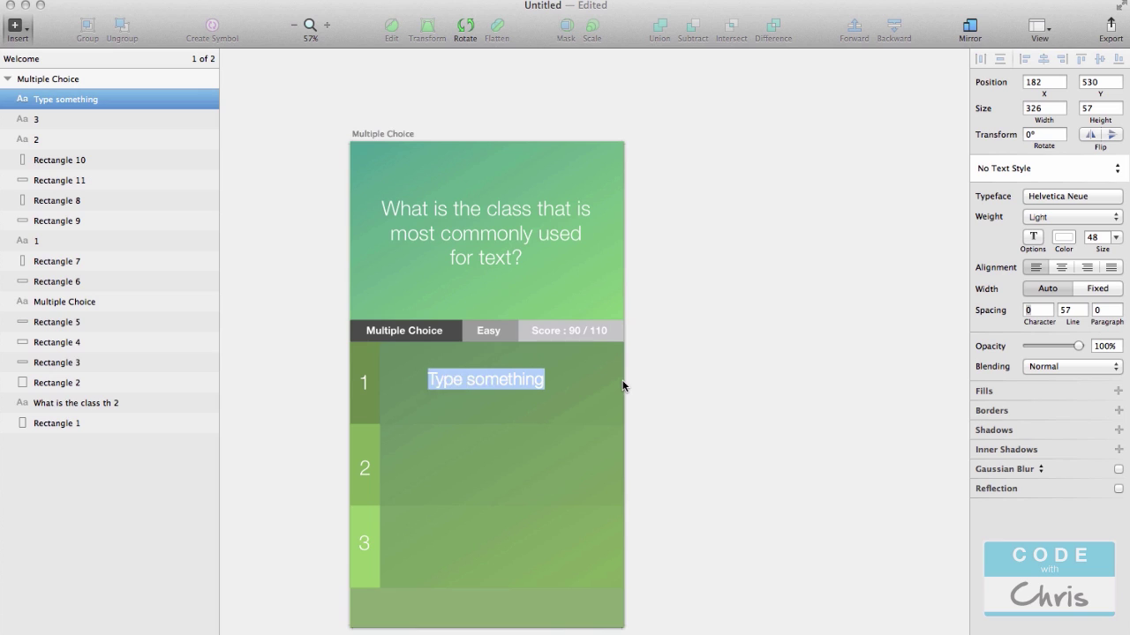
pyautogui.write('The class')
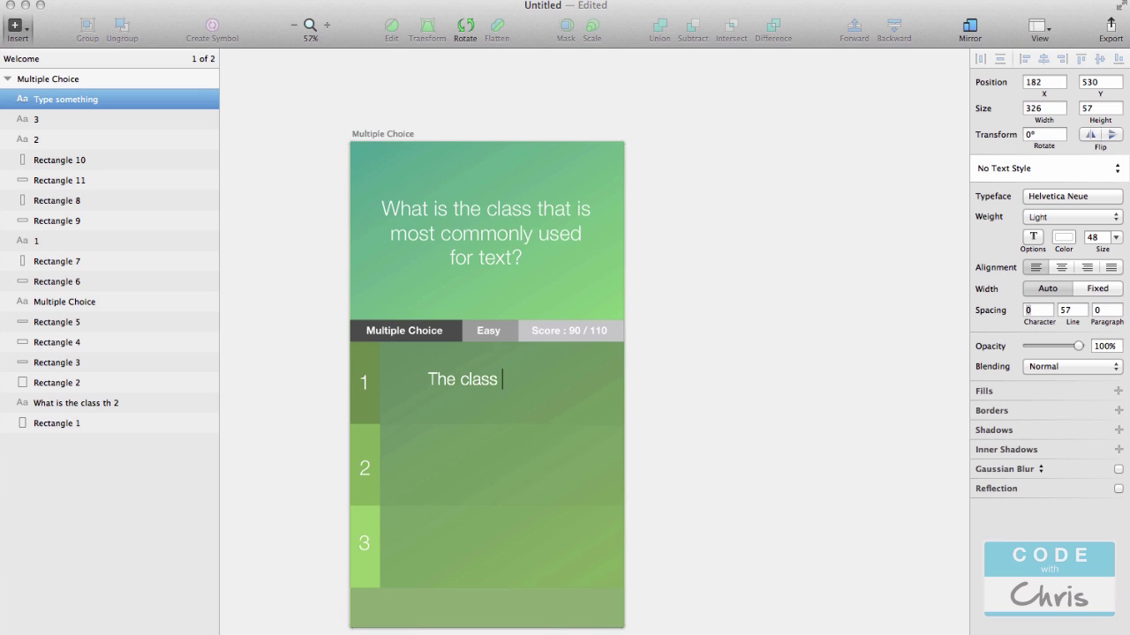
pyautogui.write(' is NSS')
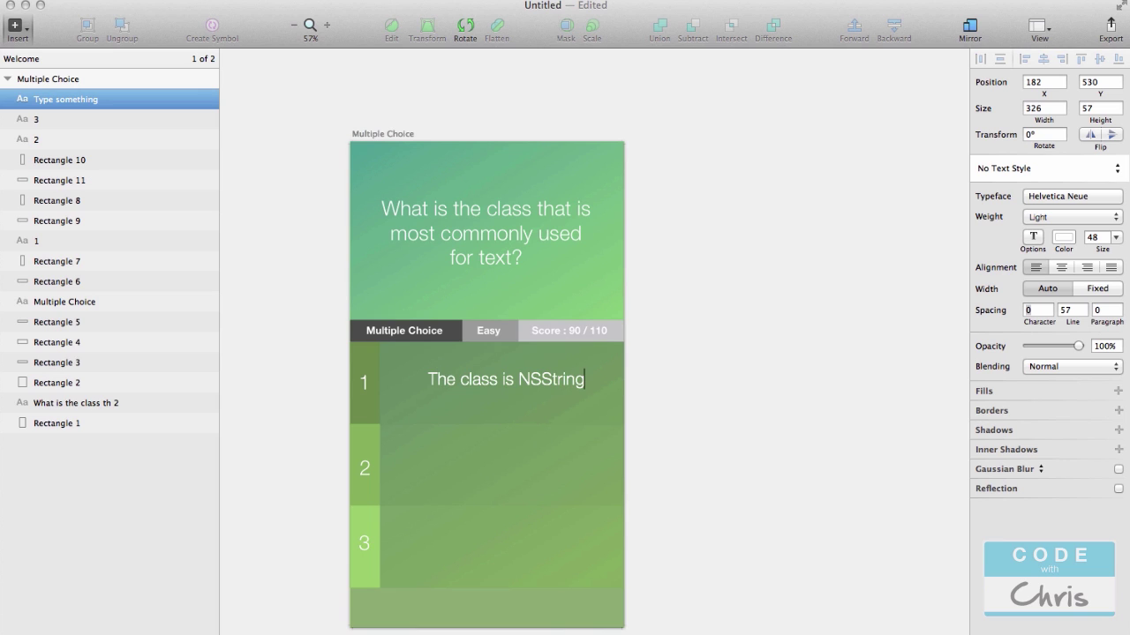
pyautogui.write('tring')
pyautogui.click(748, 390)
# Centre the answer text in the first row and place copies of it in the second and third rows
pyautogui.click(554, 379)
pyautogui.moveTo(554, 379); pyautogui.dragTo(524, 549)
pyautogui.press('super+d')
pyautogui.press('super+d')
pyautogui.click(706, 470)
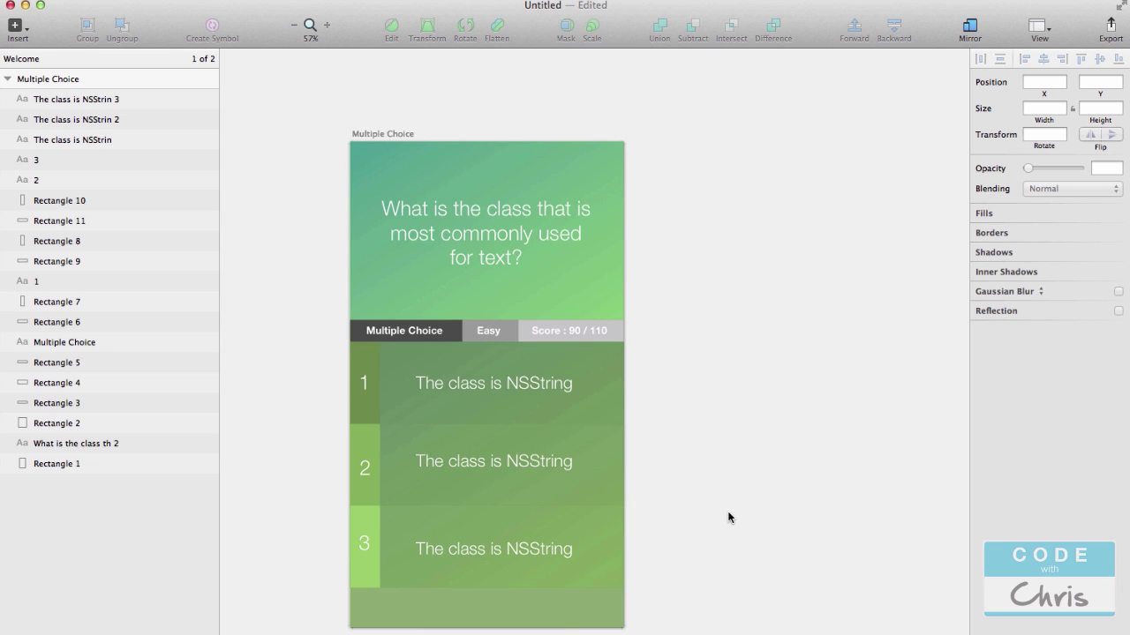
# Draw a rectangle about 97 high over the band below row three, with a width of 640 and X position 0
pyautogui.press('r')
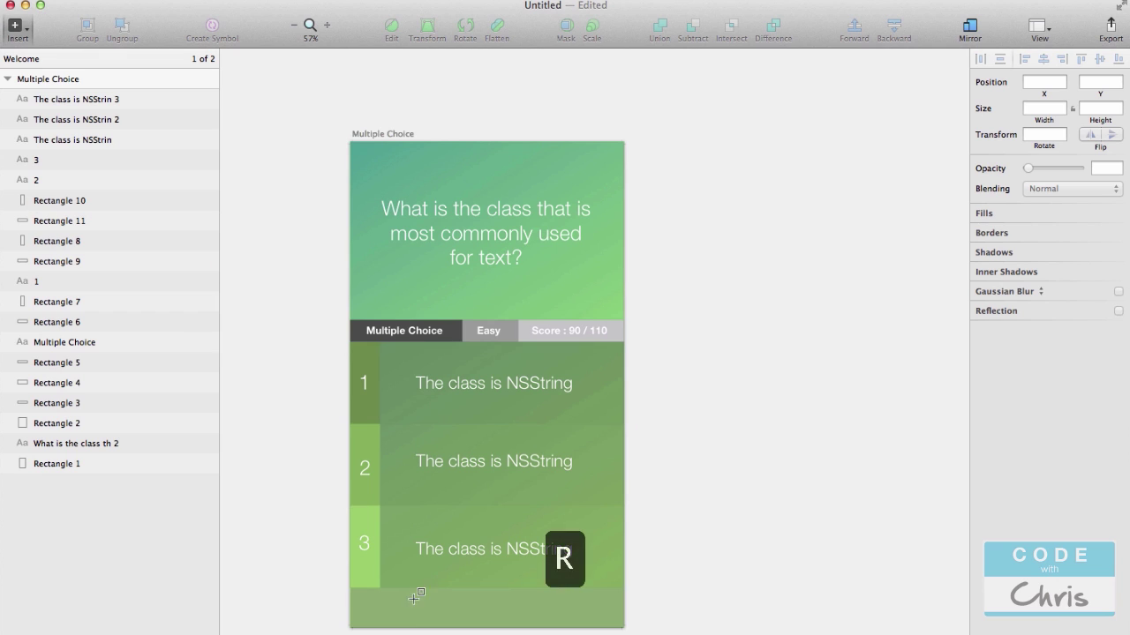
pyautogui.moveTo(350, 587)
pyautogui.mouseDown()
pyautogui.moveTo(615, 621)
pyautogui.moveTo(631, 607)
pyautogui.moveTo(627, 621)
pyautogui.mouseUp()
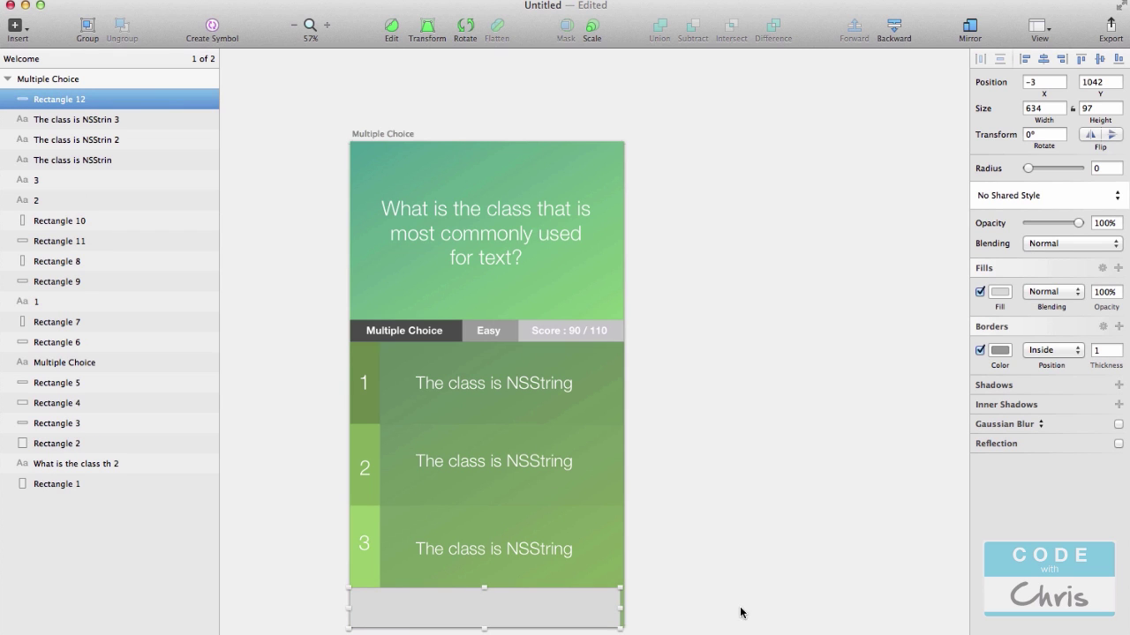
pyautogui.click(1049, 106)
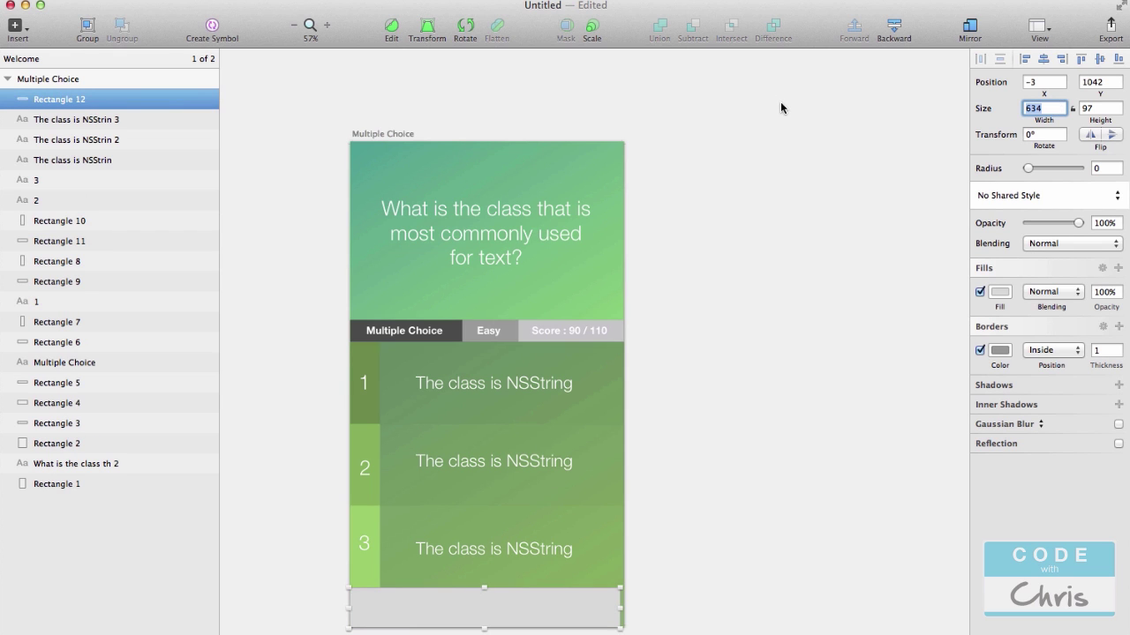
pyautogui.write('640')
pyautogui.hotkey('shift', 'Tab')
pyautogui.hotkey('shift', 'Tab')
pyautogui.write('0')
pyautogui.press('Tab')
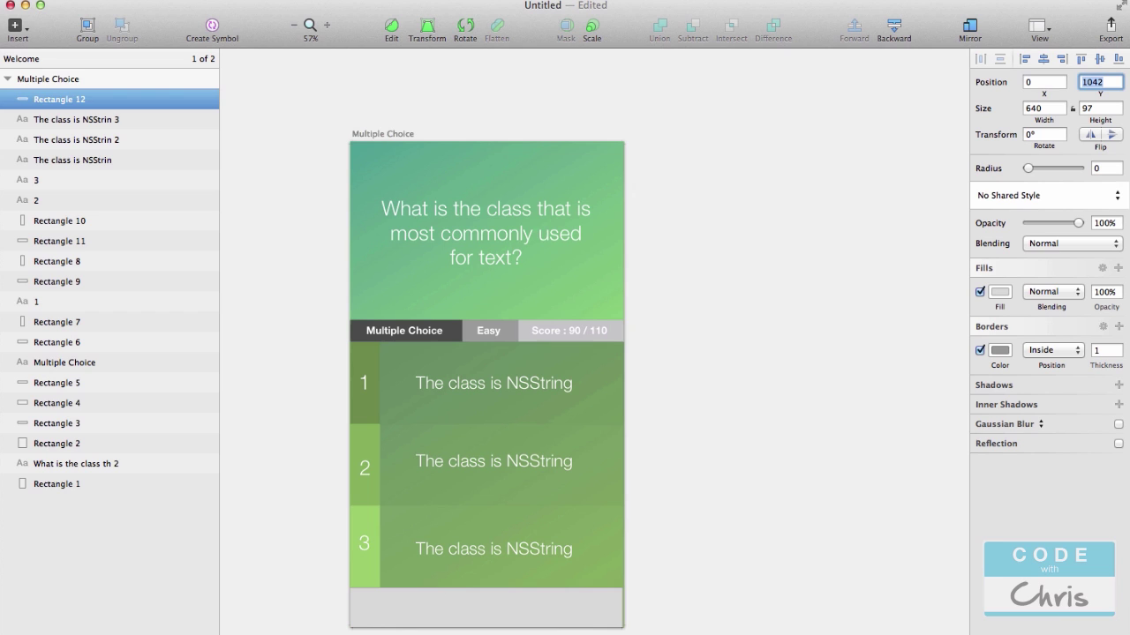
pyautogui.click(785, 433)
# Style the bottom rectangle with no border, a dark grey fill and 10% opacity
pyautogui.click(553, 608)
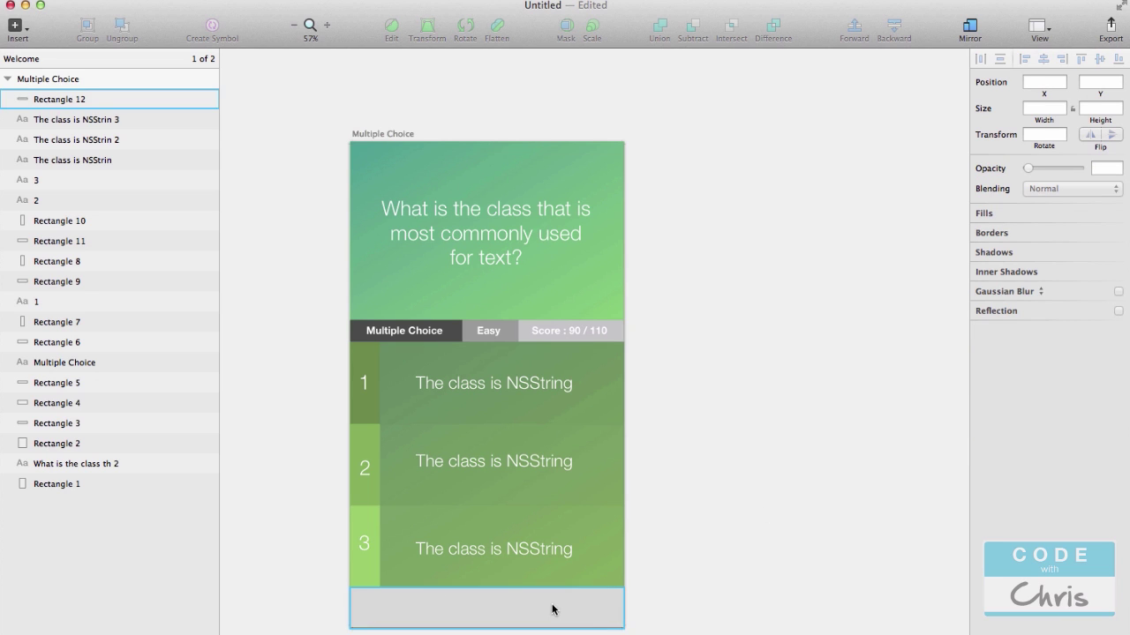
pyautogui.click(980, 352)
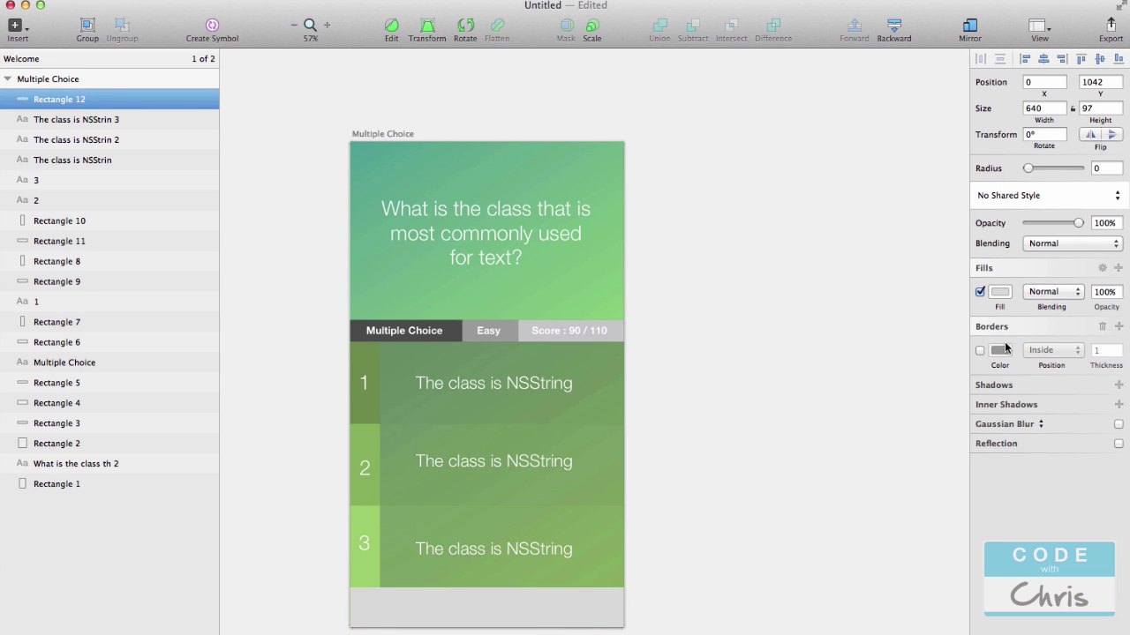
pyautogui.click(1001, 295)
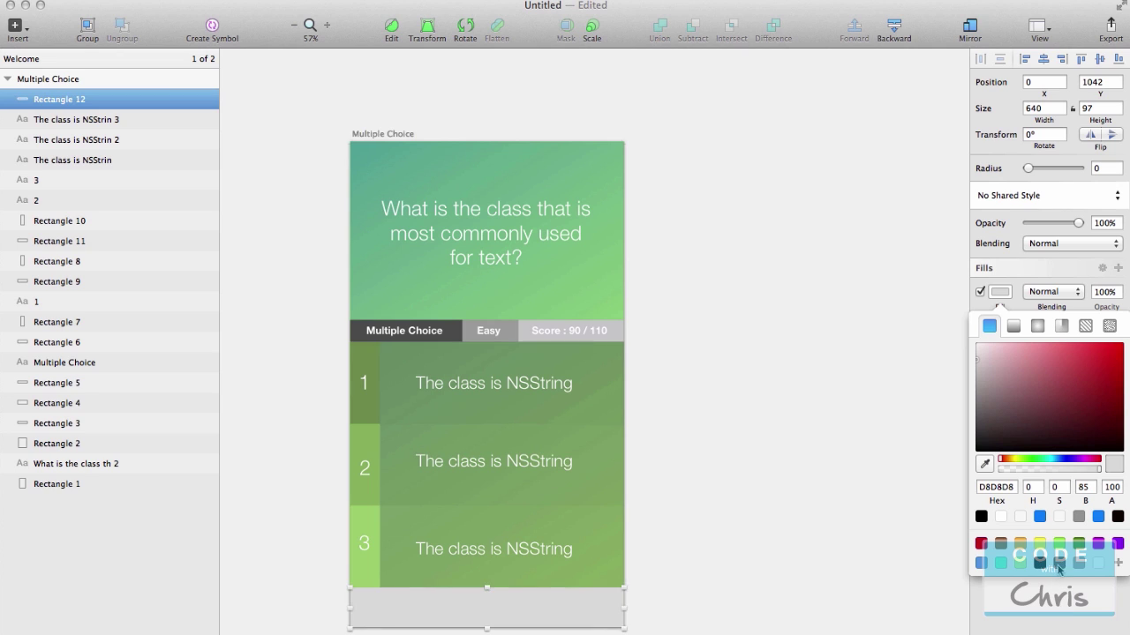
pyautogui.click(1026, 559)
pyautogui.click(1044, 248)
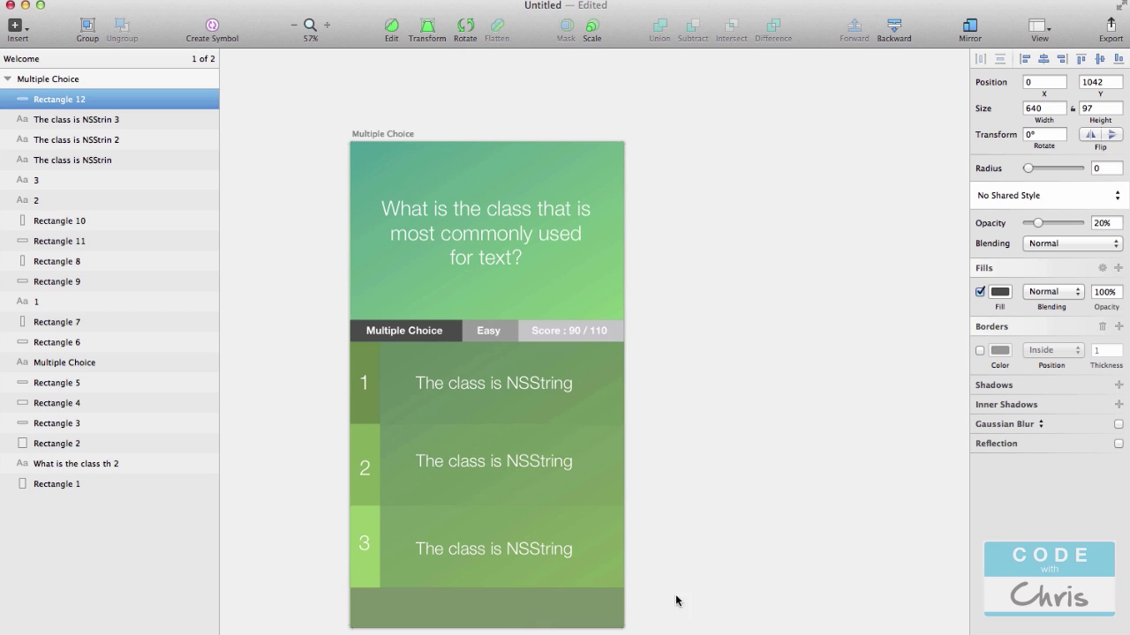
pyautogui.press('1')
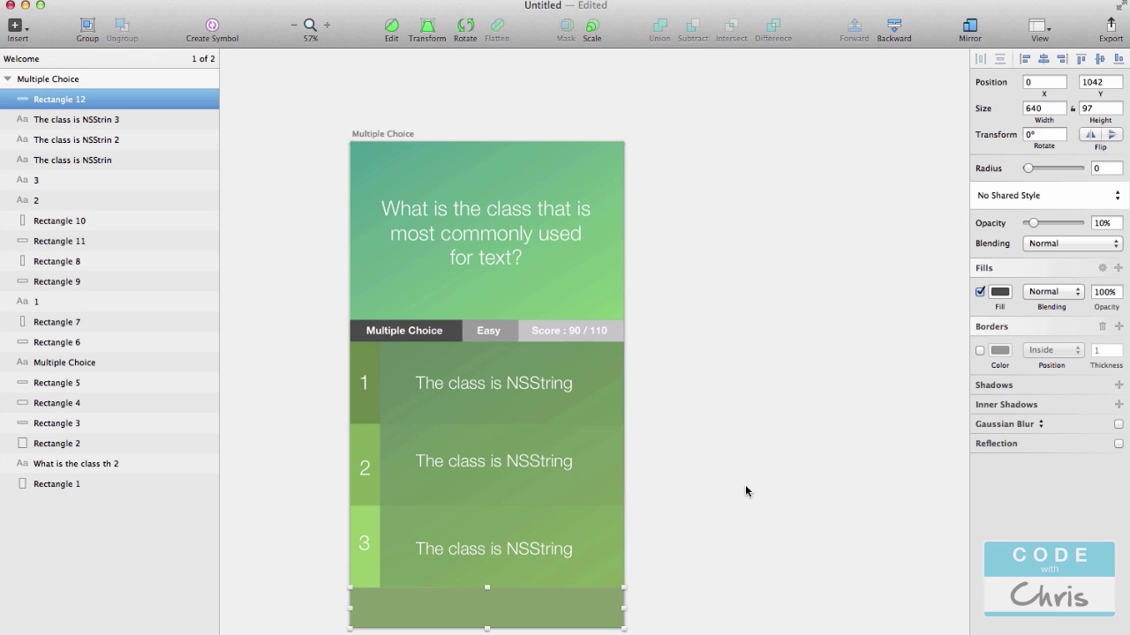
# Duplicate the bottom rectangle and narrow the copy to about 163 wide against the artboard's right edge
pyautogui.press('super+d')
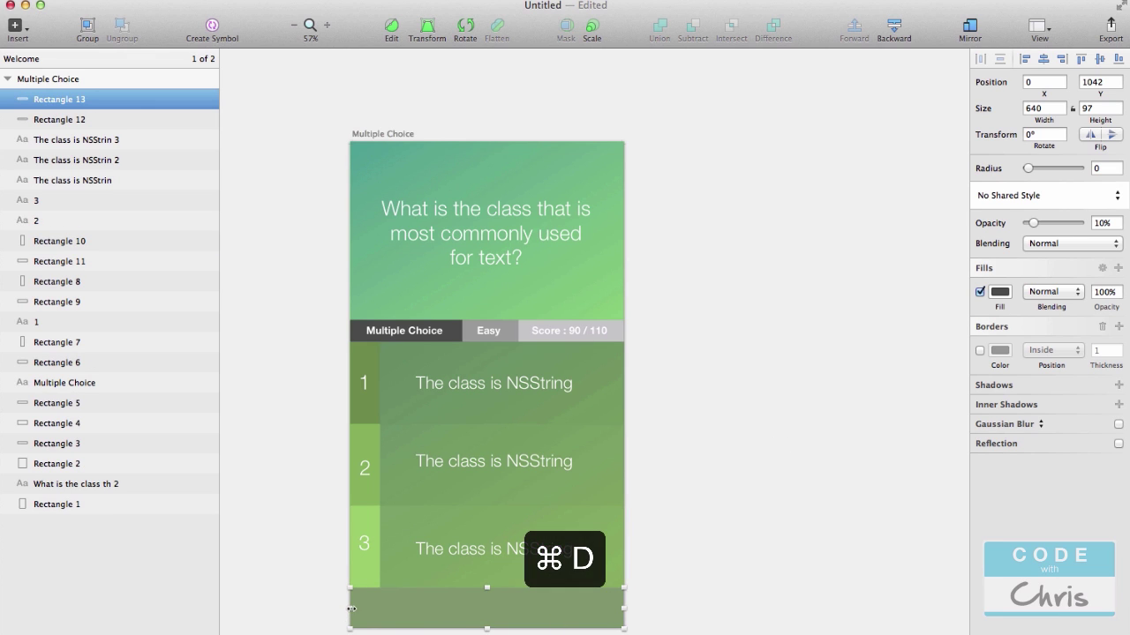
pyautogui.moveTo(350, 609); pyautogui.dragTo(553, 608)
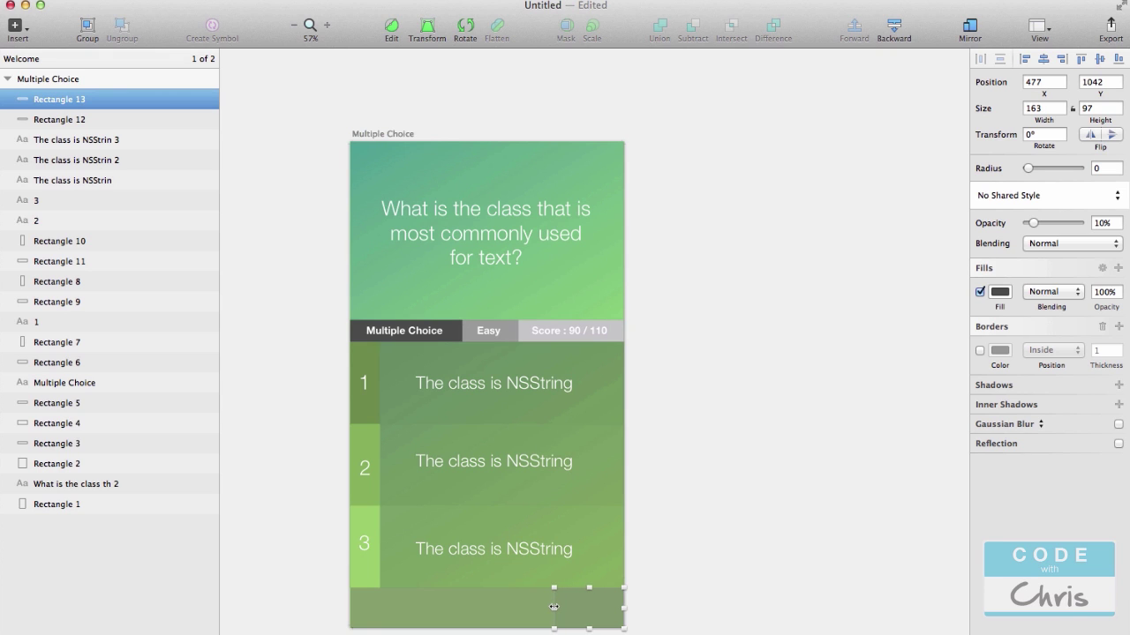
pyautogui.click(703, 556)
# Add the text "Skip" in the darker section at the right end of the bottom bar
pyautogui.press('t')
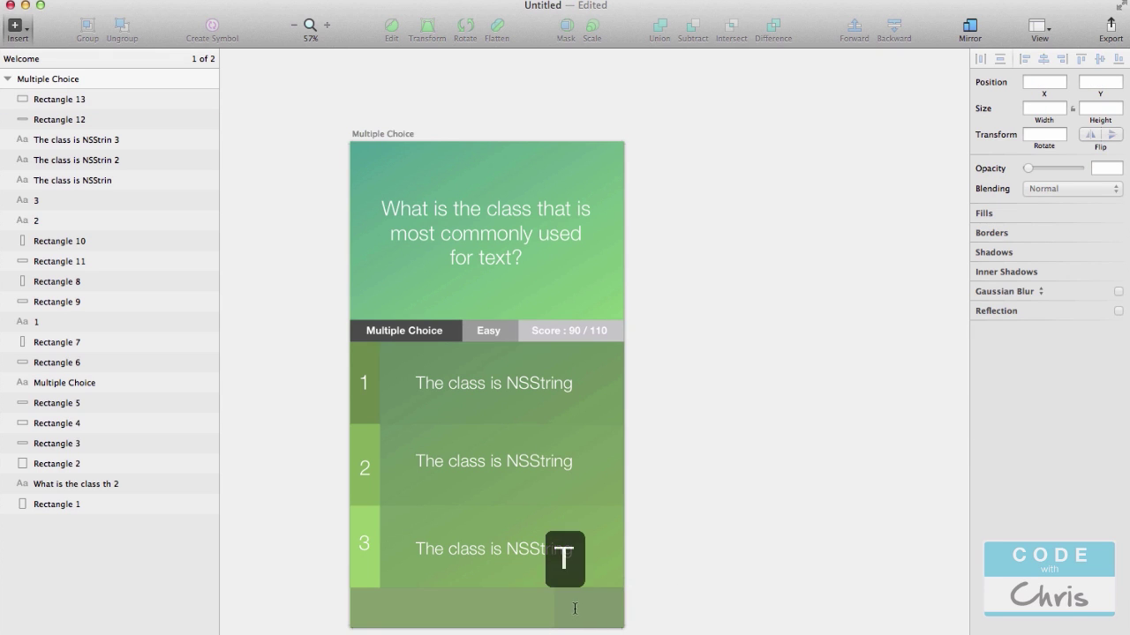
pyautogui.click(570, 605)
pyautogui.write('Skip')
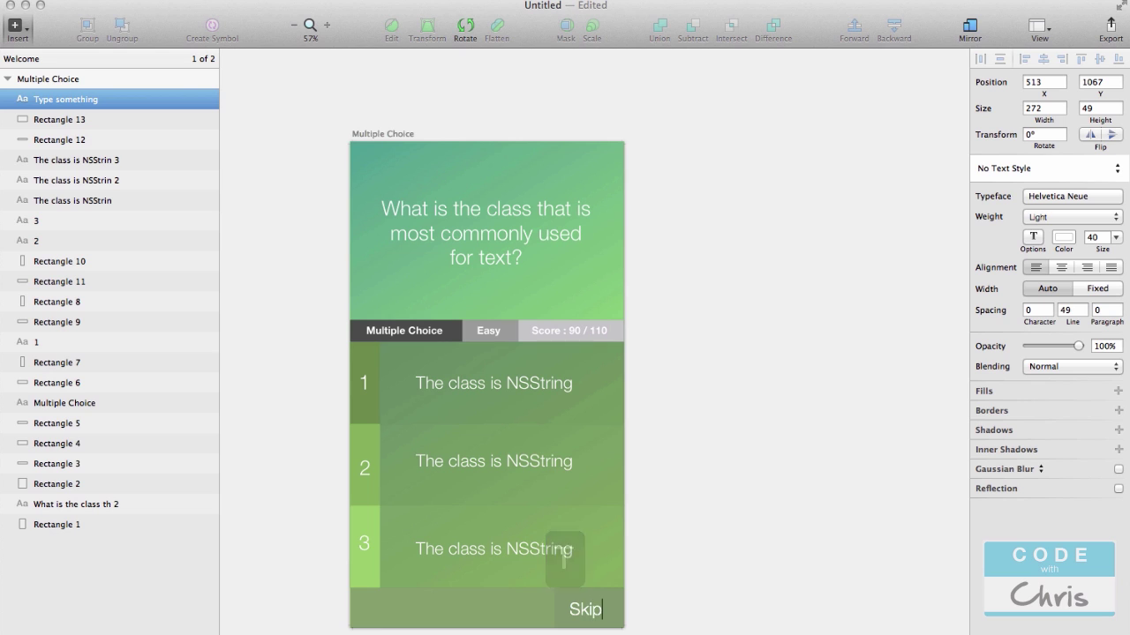
pyautogui.press('Escape')
pyautogui.press('v')
pyautogui.click(588, 613)
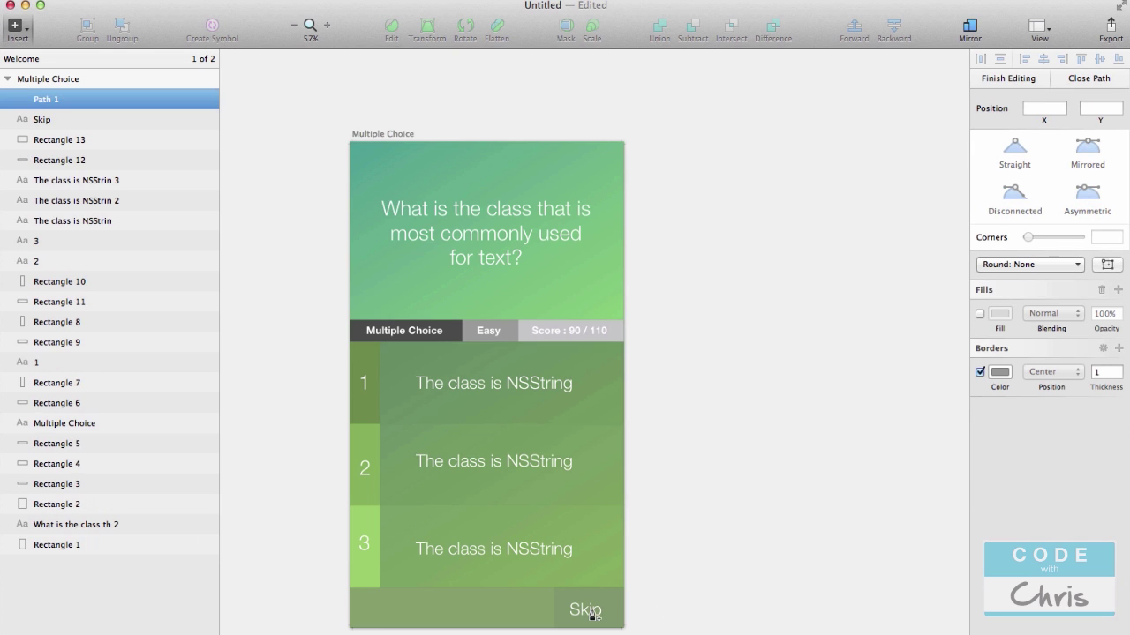
pyautogui.press('Escape')
# Nudge the Skip text right and slightly up to centre it in its darker section
pyautogui.click(597, 611)
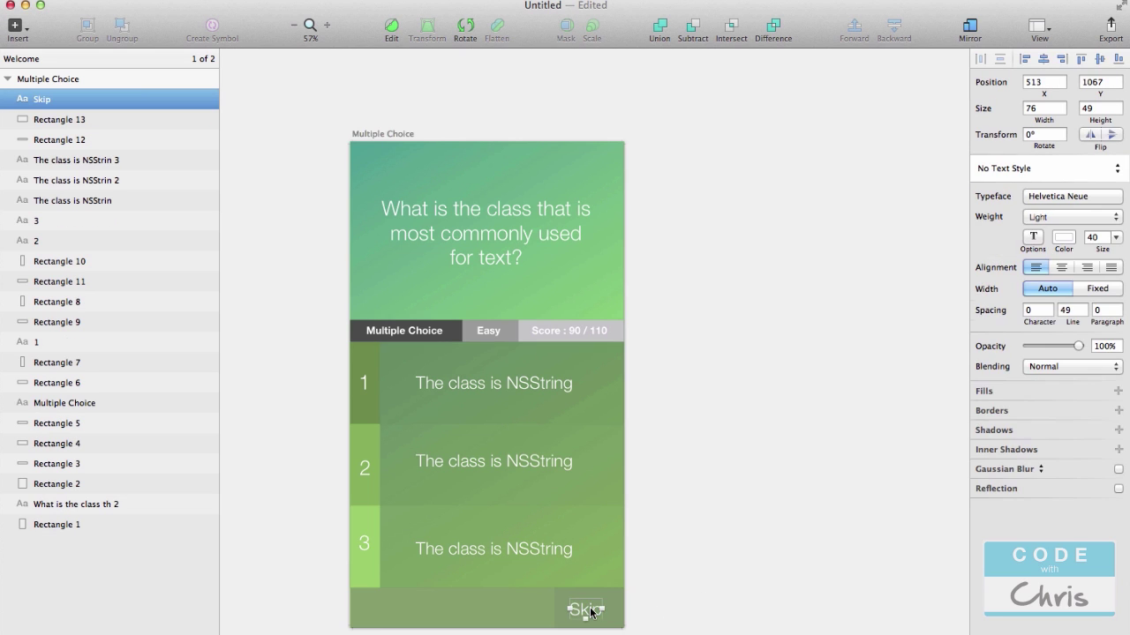
pyautogui.press('Up')
pyautogui.press('Right')
pyautogui.press('Right')
pyautogui.press('Right')
pyautogui.press('Right')
pyautogui.press('Right')
pyautogui.press('Right')
pyautogui.press('Right')
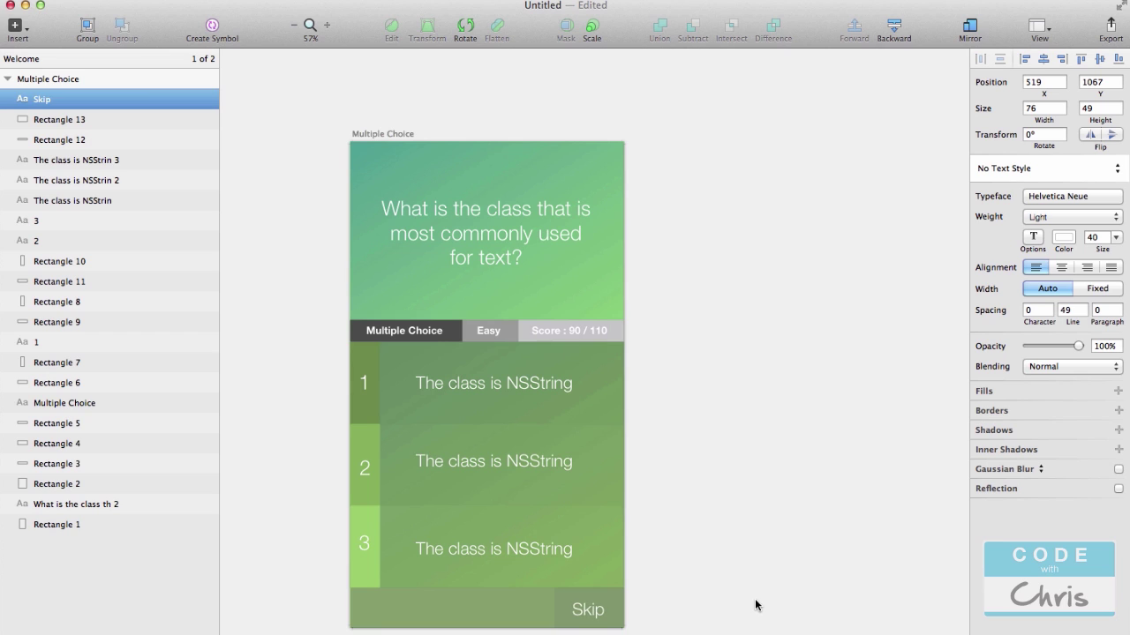
pyautogui.press('Right')
pyautogui.press('Up')
pyautogui.press('Up')
pyautogui.press('v')
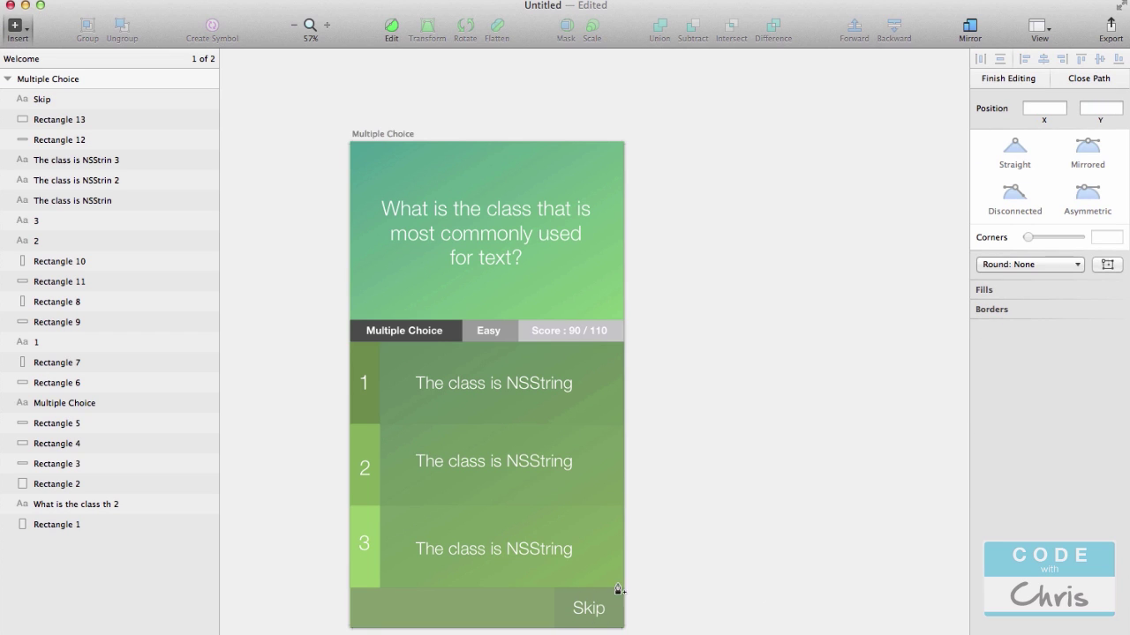
pyautogui.press('Escape')
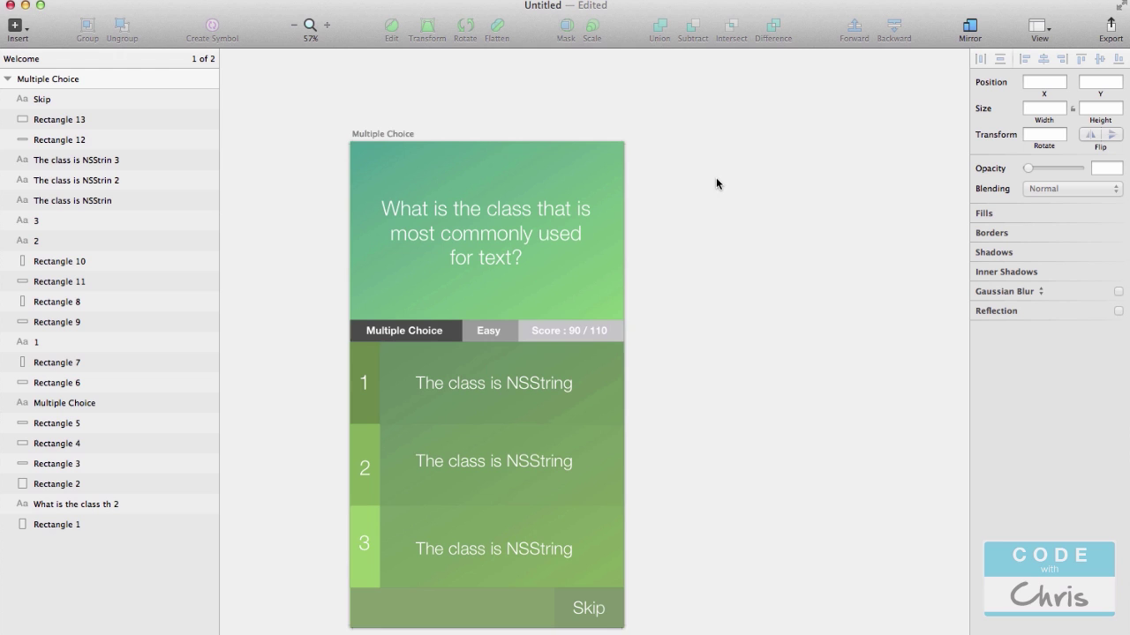
# Duplicate the Multiple Choice artboard with the Grid Tool, using 1 row, 2 columns and a 10px column margin
pyautogui.moveTo(778, 203); pyautogui.dragTo(689, 189)
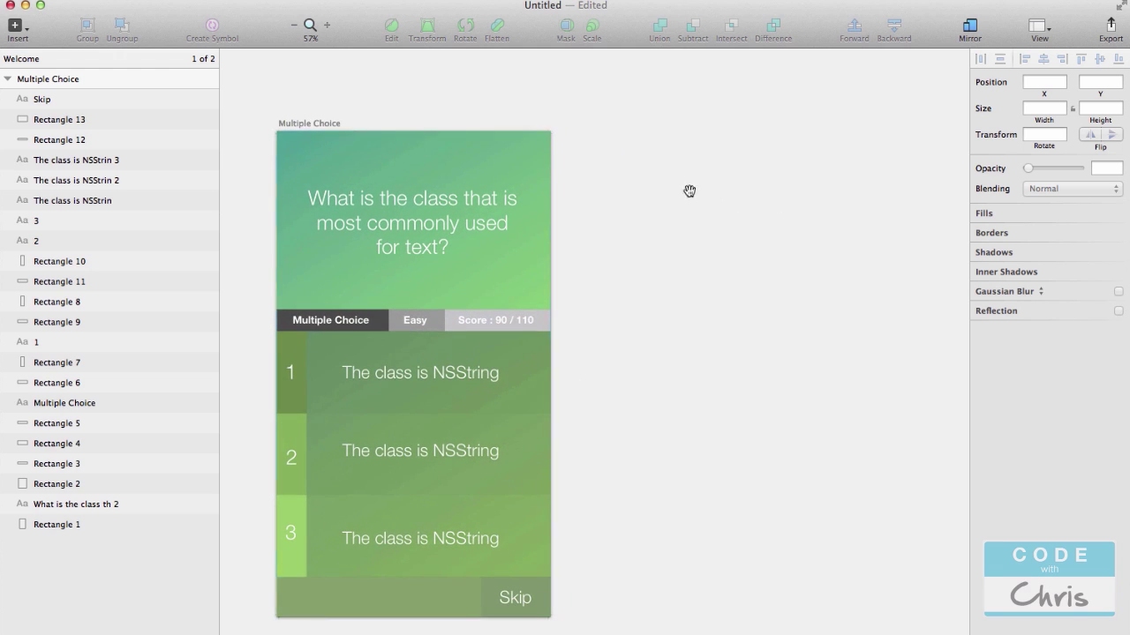
pyautogui.click(97, 82)
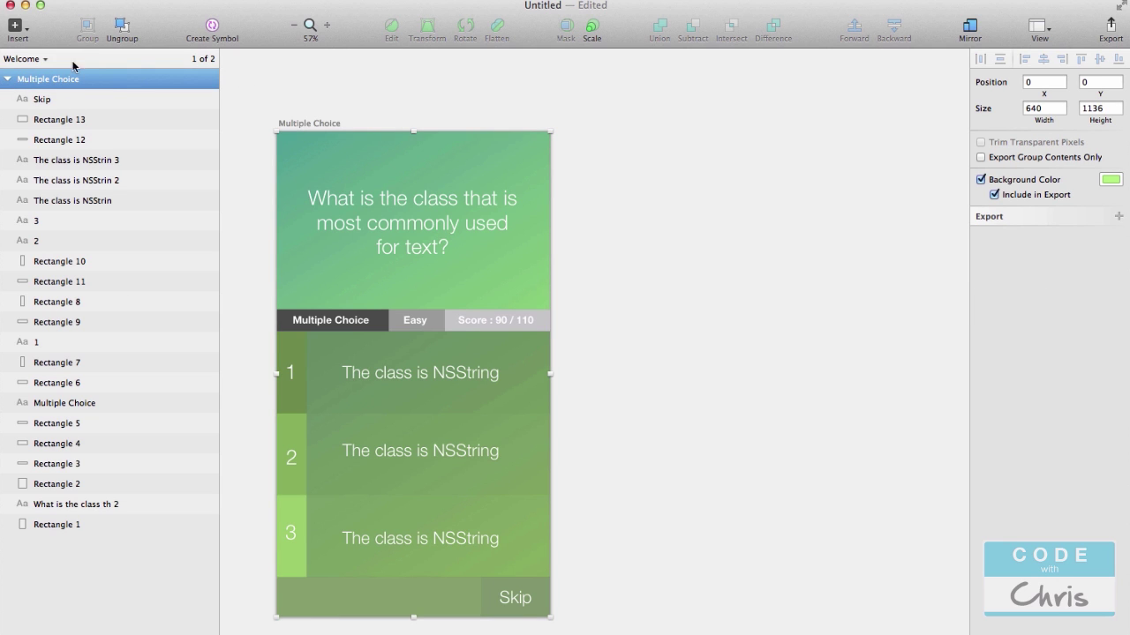
pyautogui.click(243, 9)
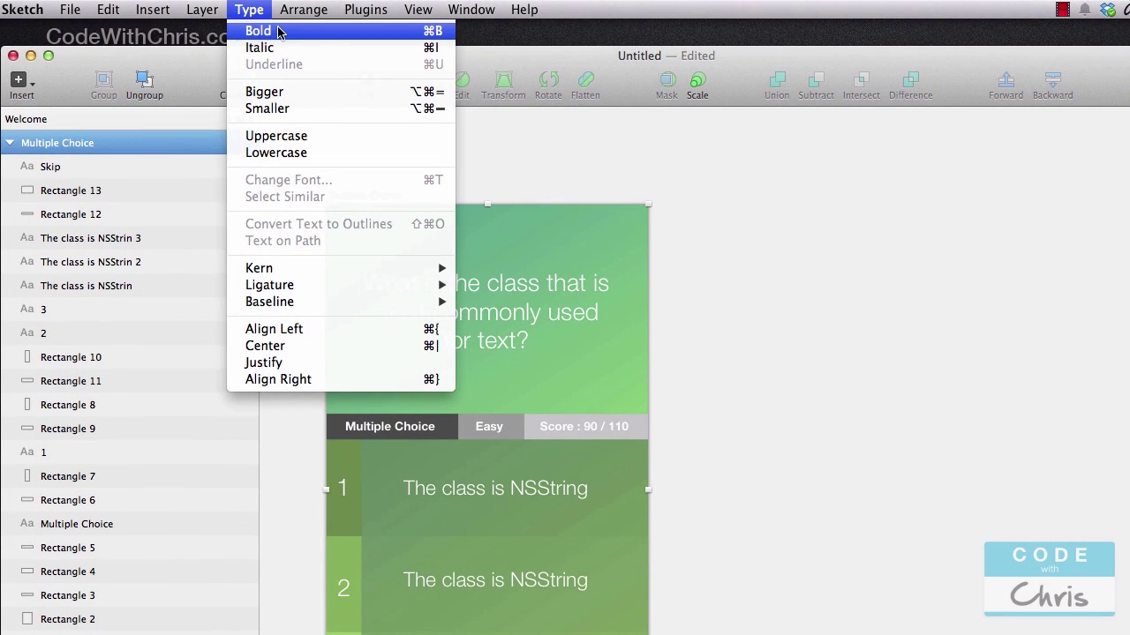
pyautogui.moveTo(300, 8)
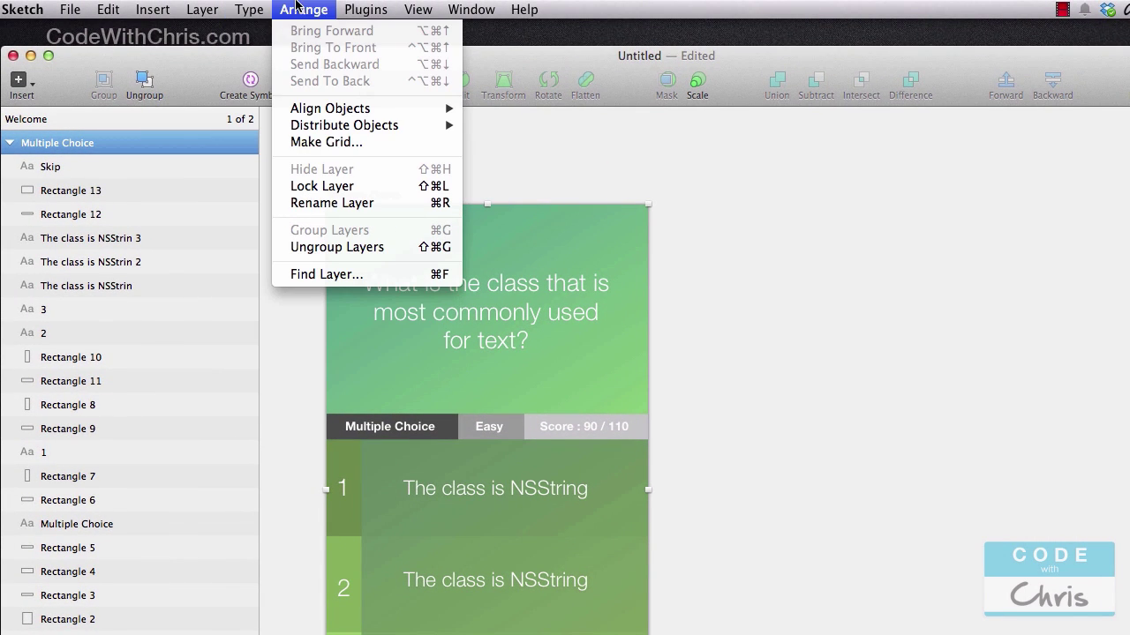
pyautogui.click(332, 142)
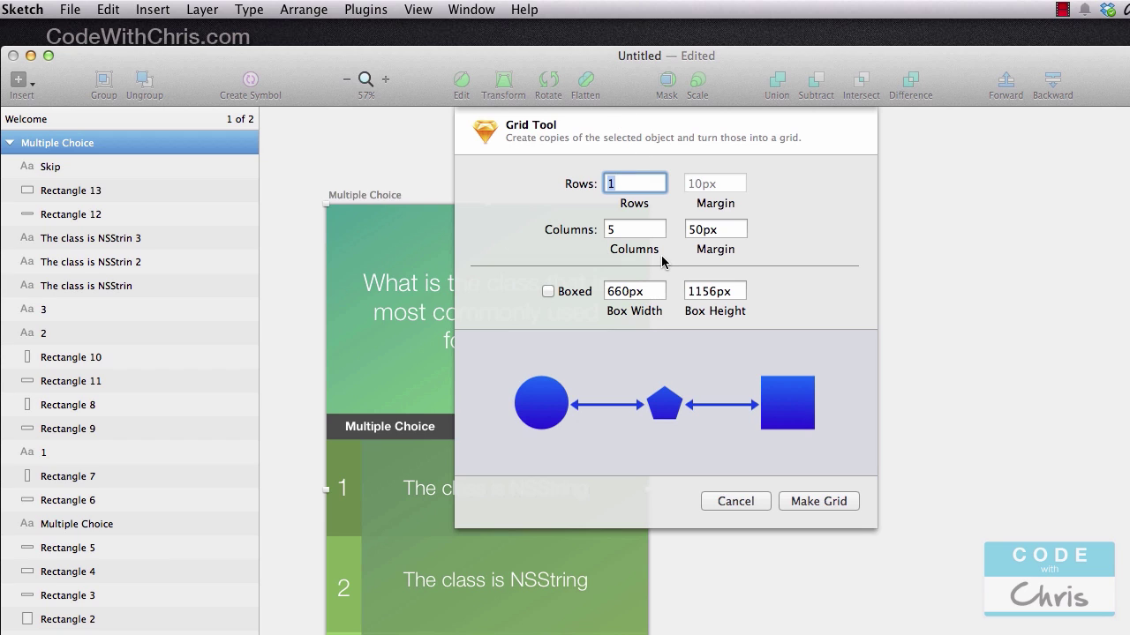
pyautogui.press('Tab')
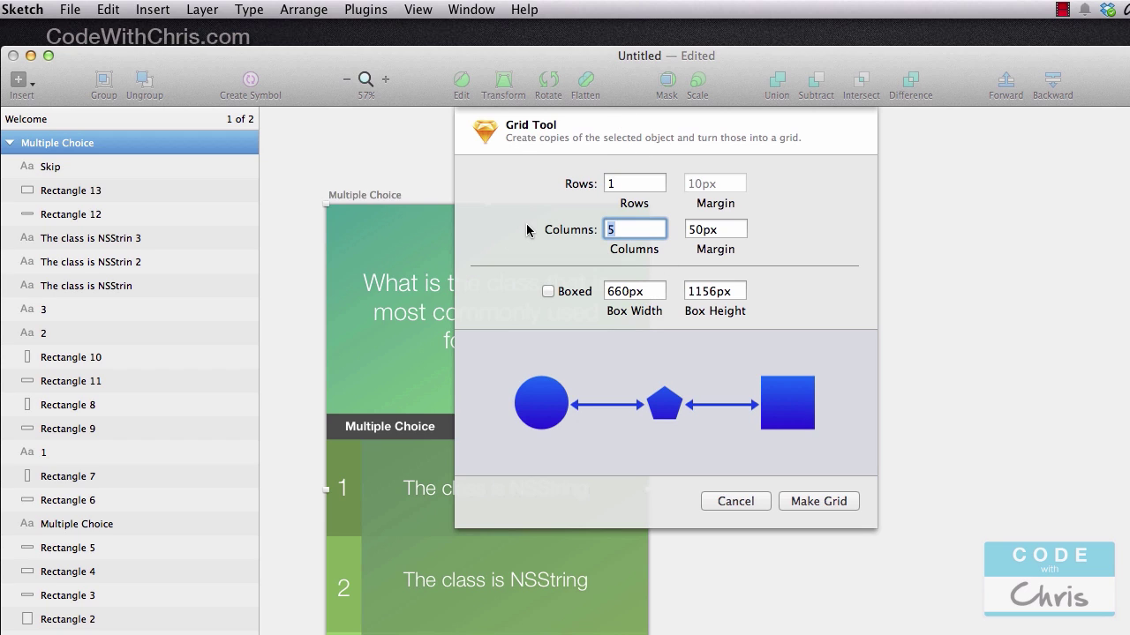
pyautogui.write('2')
pyautogui.click(697, 231)
pyautogui.press('BackSpace')
pyautogui.write('1')
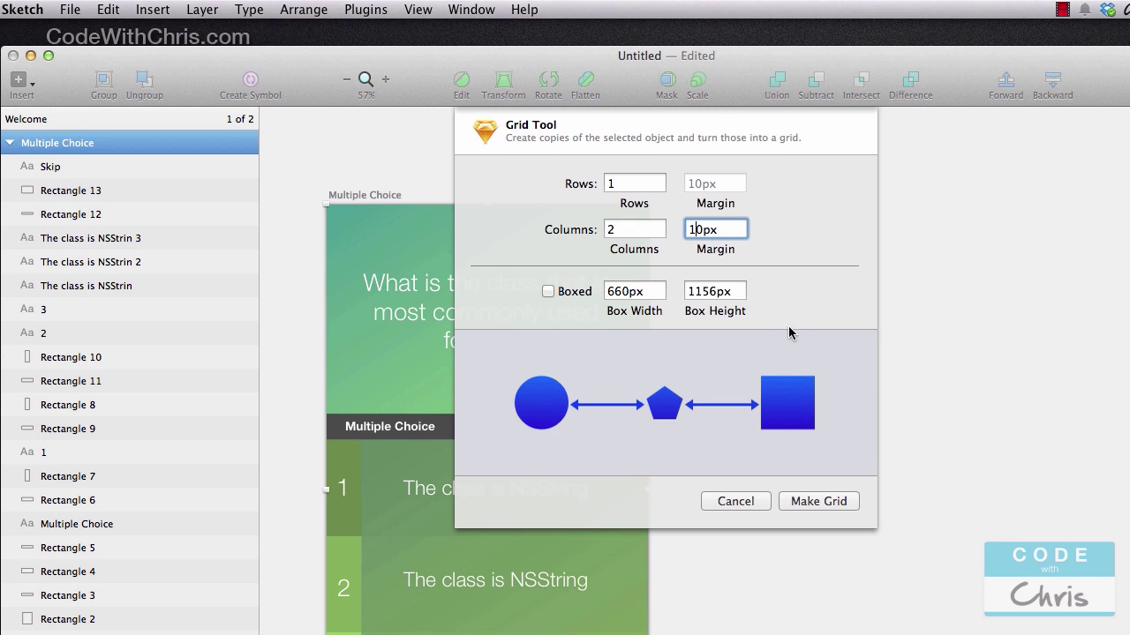
pyautogui.click(835, 510)
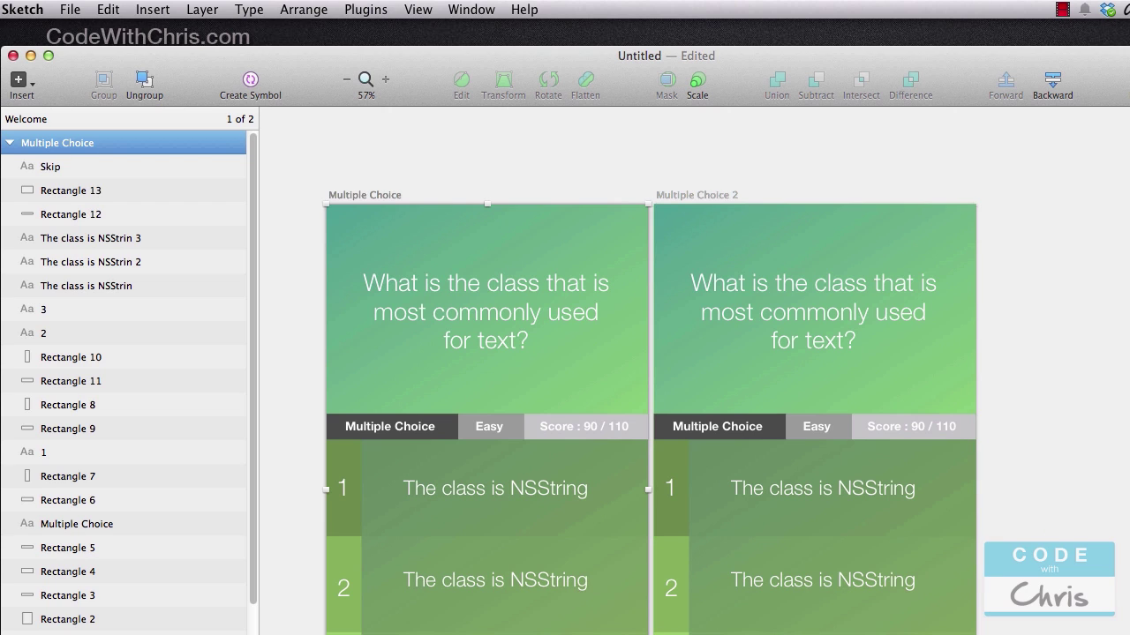
# Collapse the original artboard's layers and rename the duplicate artboard "Multiple Choice Result"
pyautogui.click(10, 142)
pyautogui.doubleClick(55, 167)
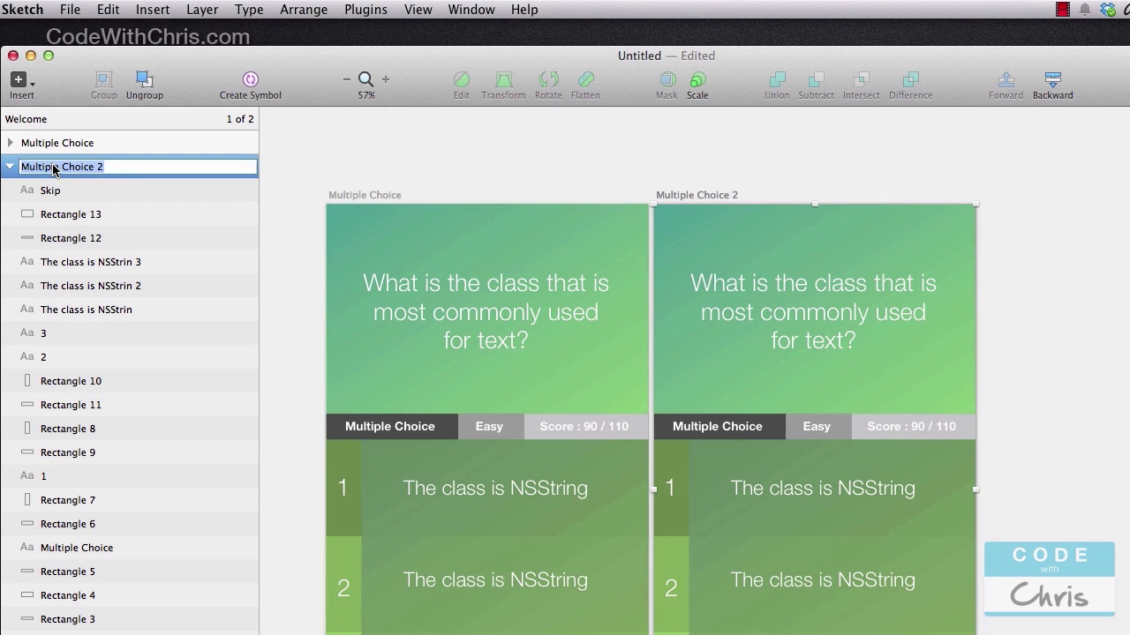
pyautogui.press('Right')
pyautogui.press('BackSpace')
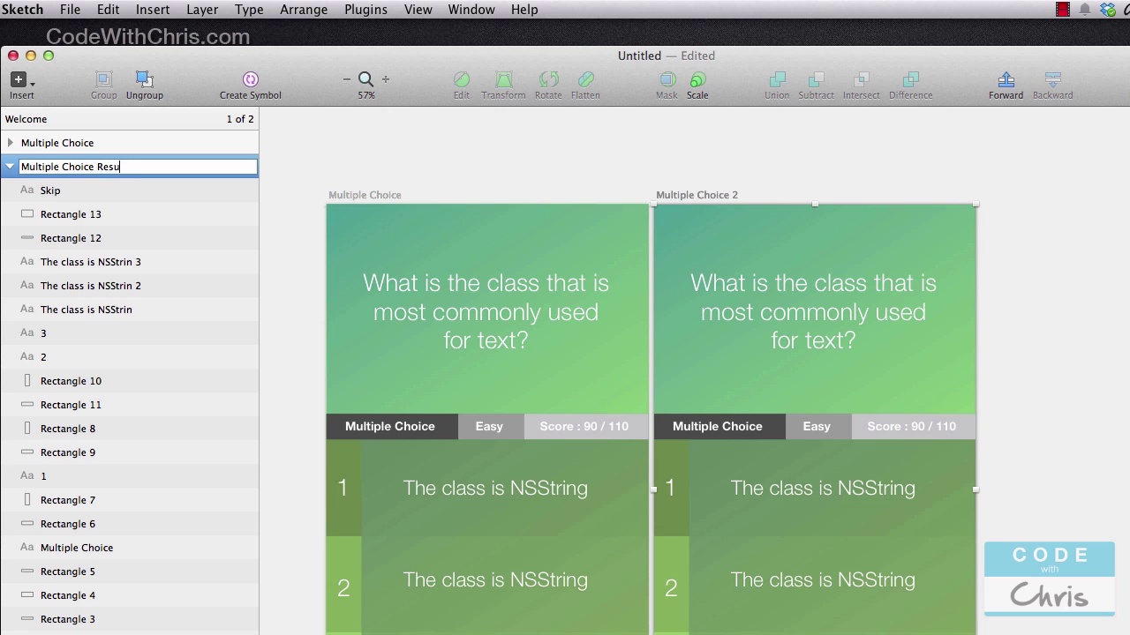
pyautogui.press('Return')
pyautogui.click(393, 156)
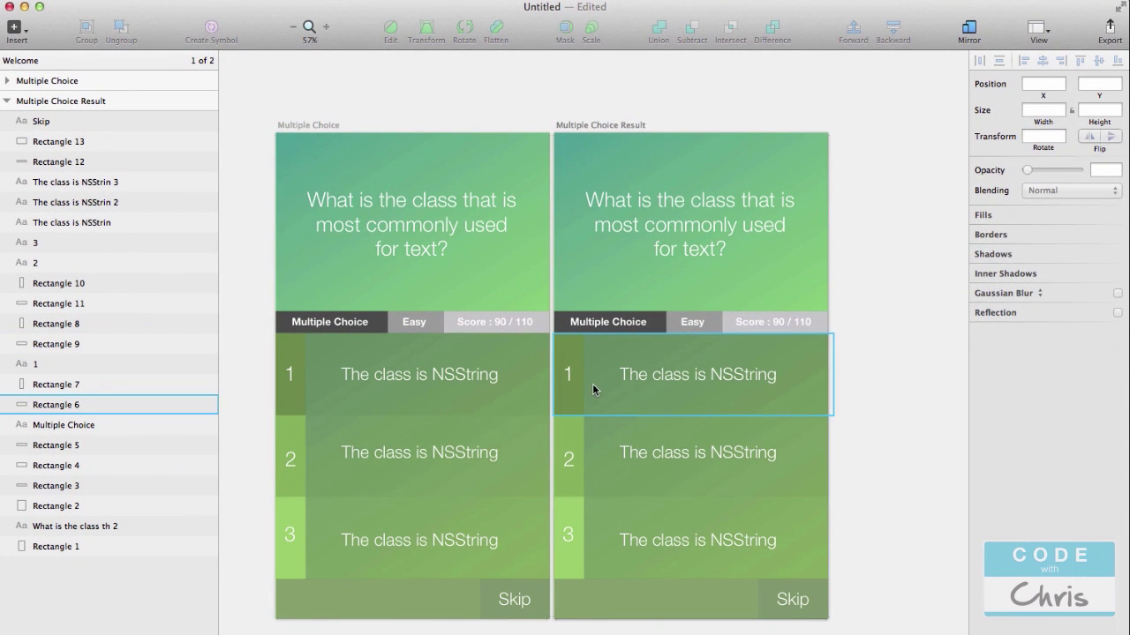
# Delete the first answer row on the Multiple Choice Result artboard, including its text, number, tile and background
pyautogui.click(686, 504)
pyautogui.keyDown('shift'); pyautogui.click(567, 374); pyautogui.keyUp('shift')
pyautogui.keyDown('shift'); pyautogui.click(649, 374); pyautogui.keyUp('shift')
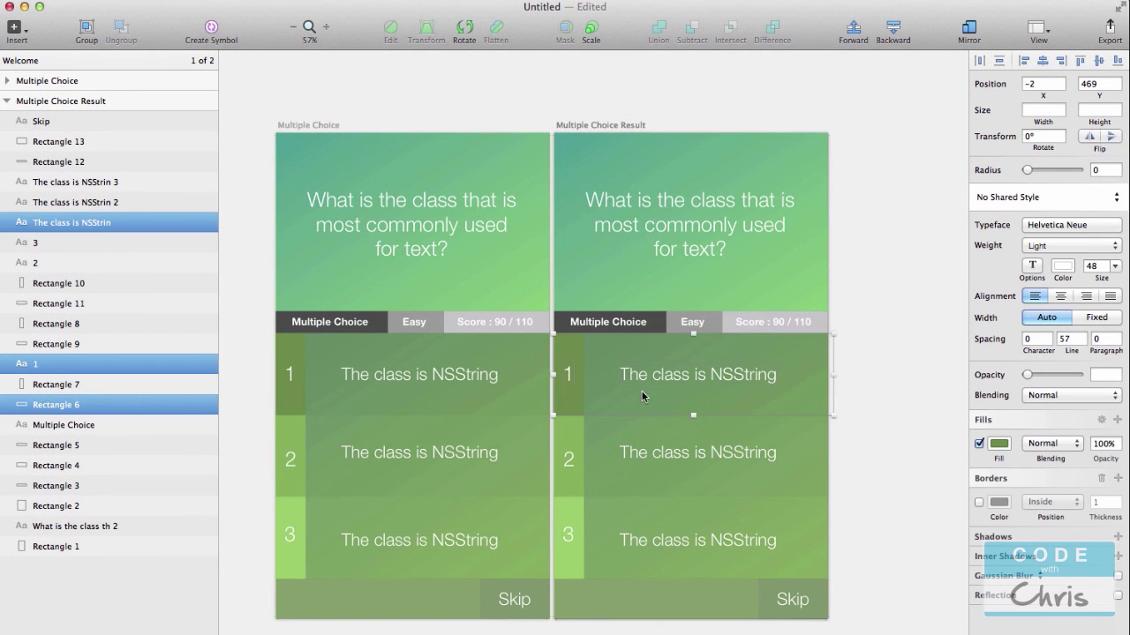
pyautogui.press('Delete')
pyautogui.click(565, 375)
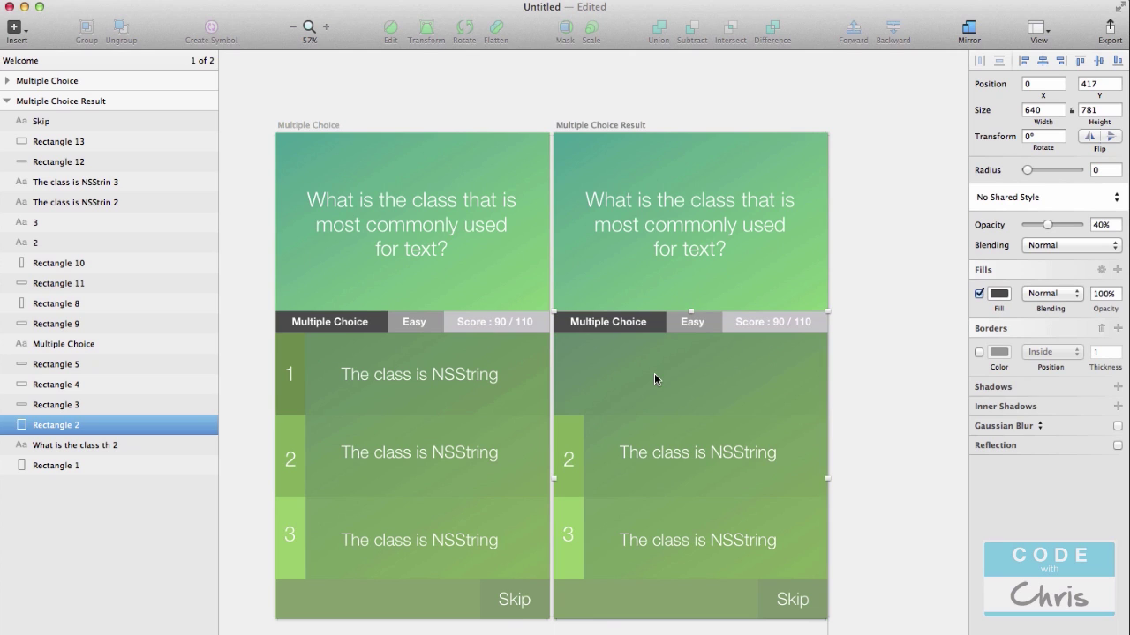
# Delete the third answer row on the Multiple Choice Result artboard, including its text, background, number and tile
pyautogui.click(648, 517)
pyautogui.keyDown('shift'); pyautogui.click(650, 543); pyautogui.keyUp('shift')
pyautogui.press('Delete')
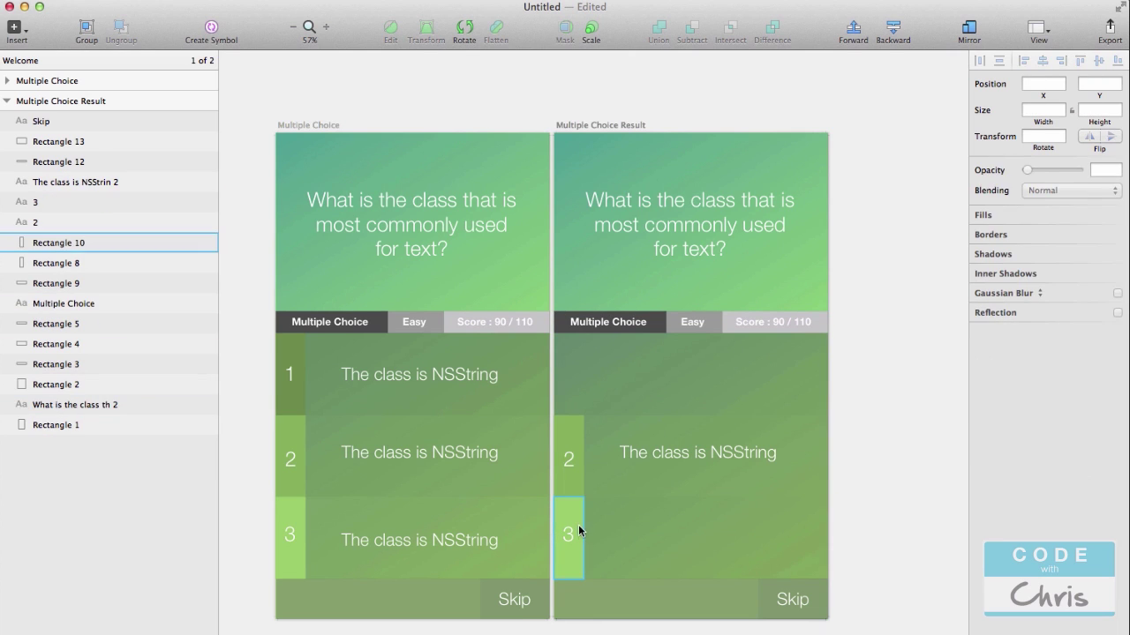
pyautogui.click(574, 530)
pyautogui.press('Delete')
pyautogui.click(570, 532)
pyautogui.press('Delete')
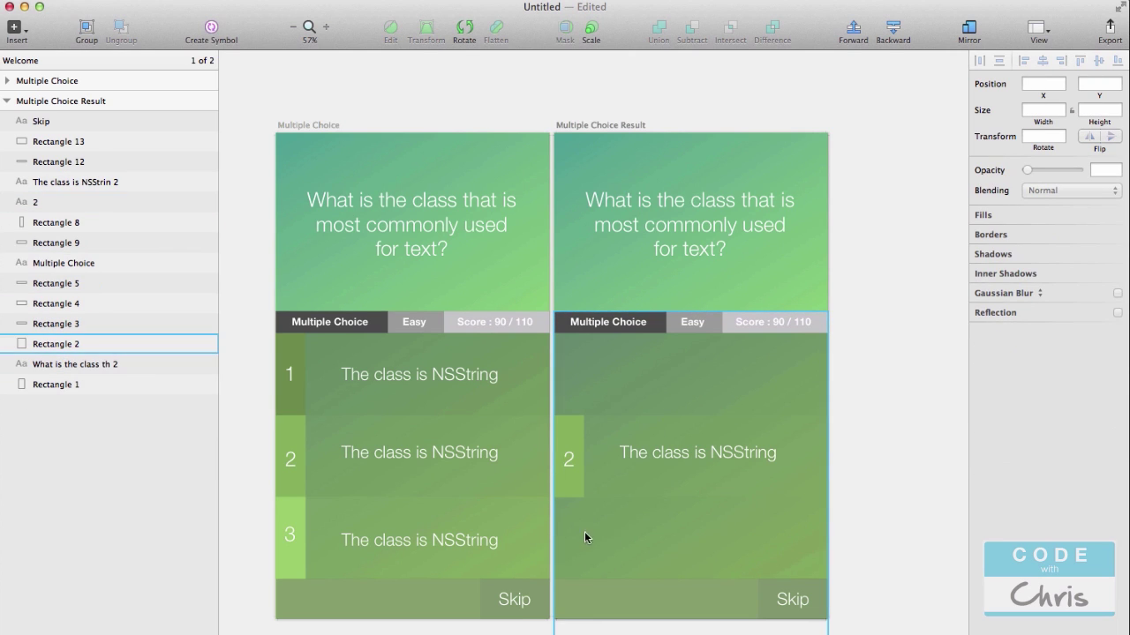
# Move the complete answer row 2 on the result artboard, number tile included, up directly beneath the status strip
pyautogui.click(607, 456)
pyautogui.keyDown('shift'); pyautogui.click(611, 453); pyautogui.keyUp('shift')
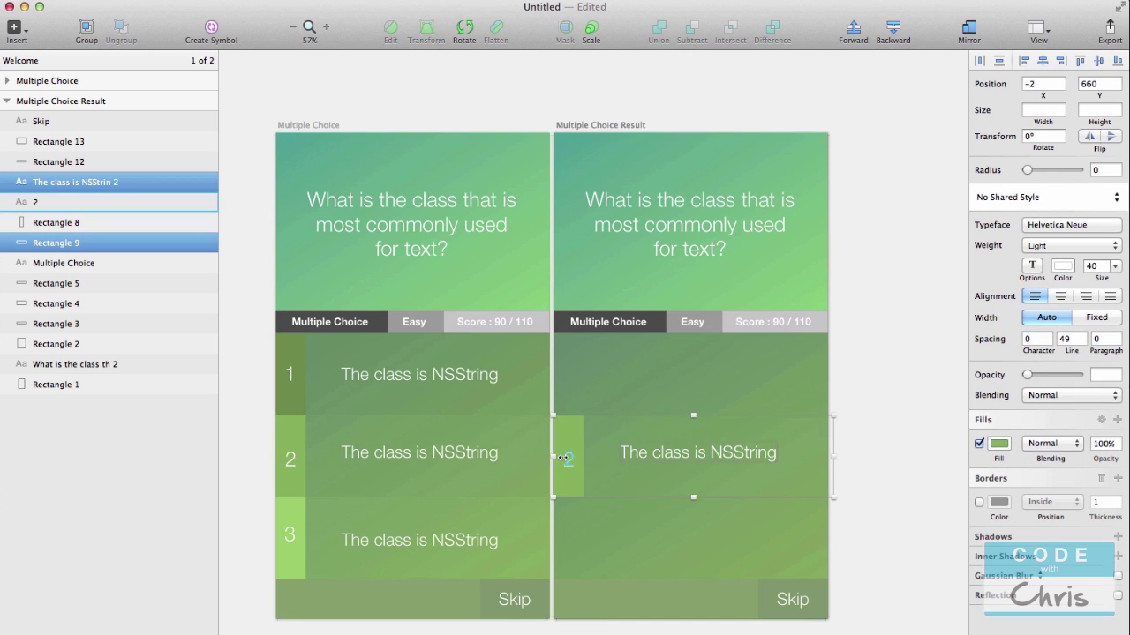
pyautogui.keyDown('shift'); pyautogui.click(569, 466); pyautogui.keyUp('shift')
pyautogui.moveTo(660, 436); pyautogui.dragTo(668, 377)
pyautogui.press('super+z')
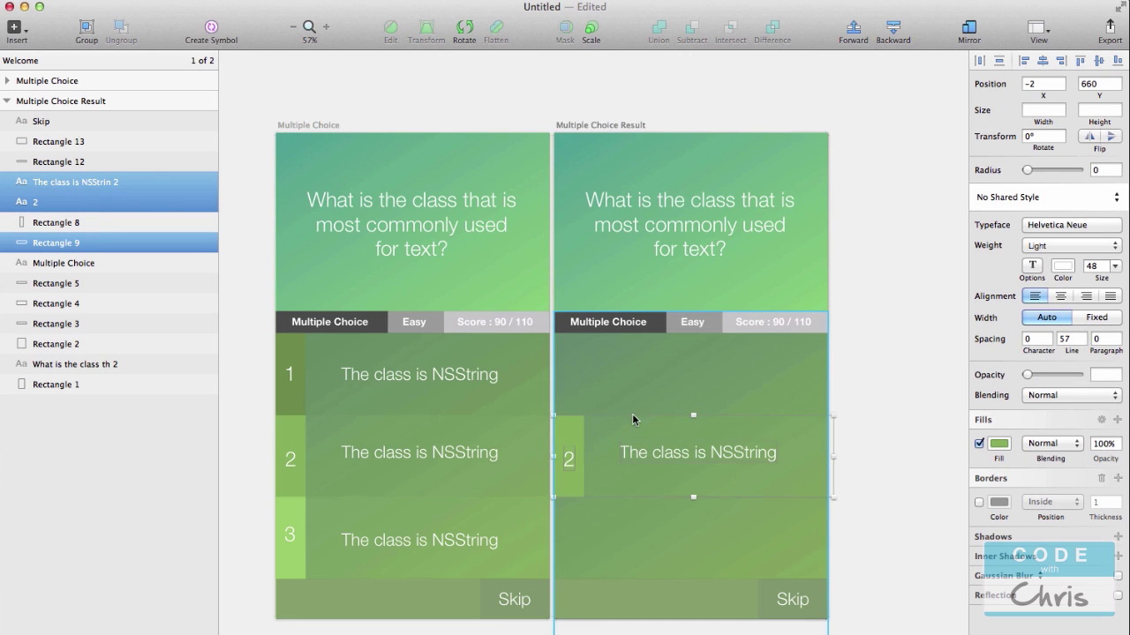
pyautogui.keyDown('shift'); pyautogui.click(576, 435); pyautogui.keyUp('shift')
pyautogui.moveTo(612, 432); pyautogui.dragTo(620, 348)
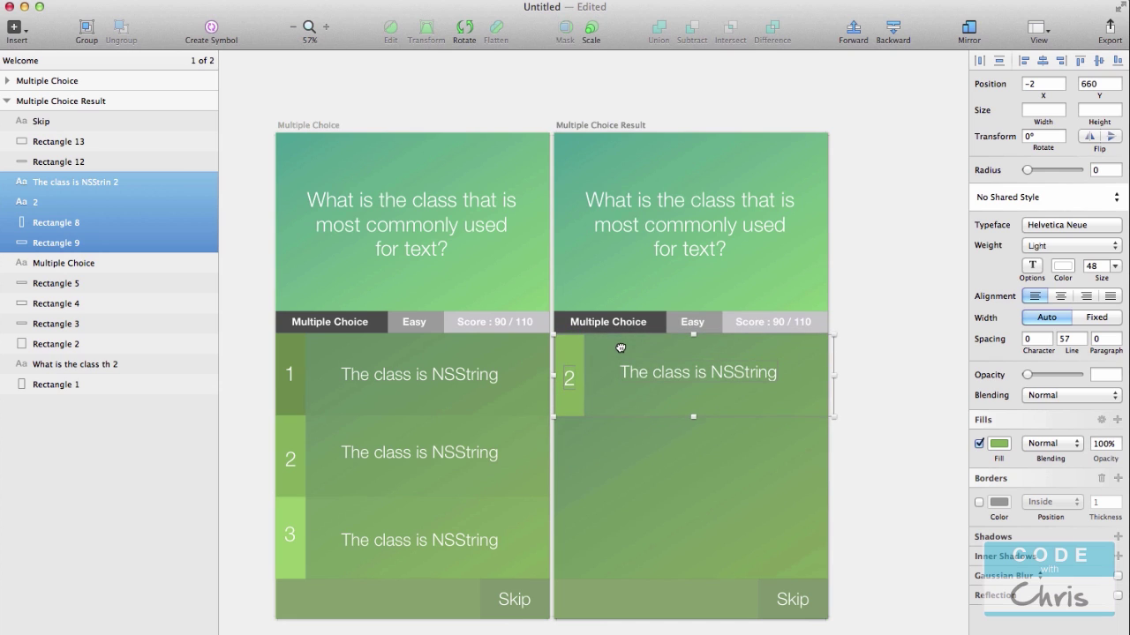
pyautogui.click(878, 376)
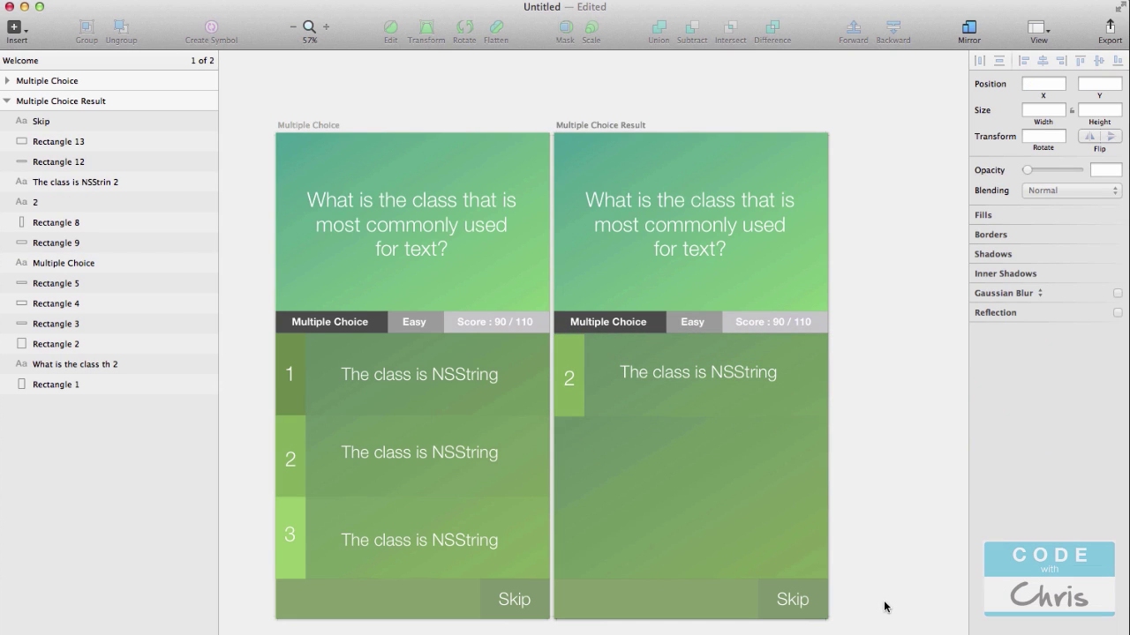
# Change the Skip text in the result artboard's bottom bar to "Next"
pyautogui.doubleClick(794, 600)
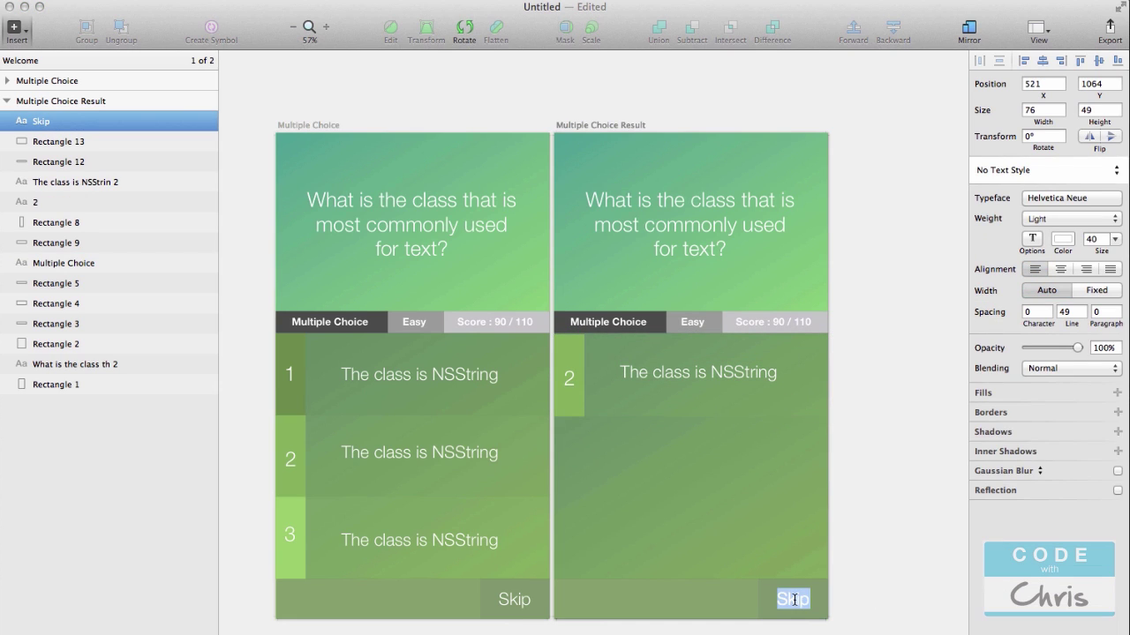
pyautogui.write('S')
pyautogui.click(909, 543)
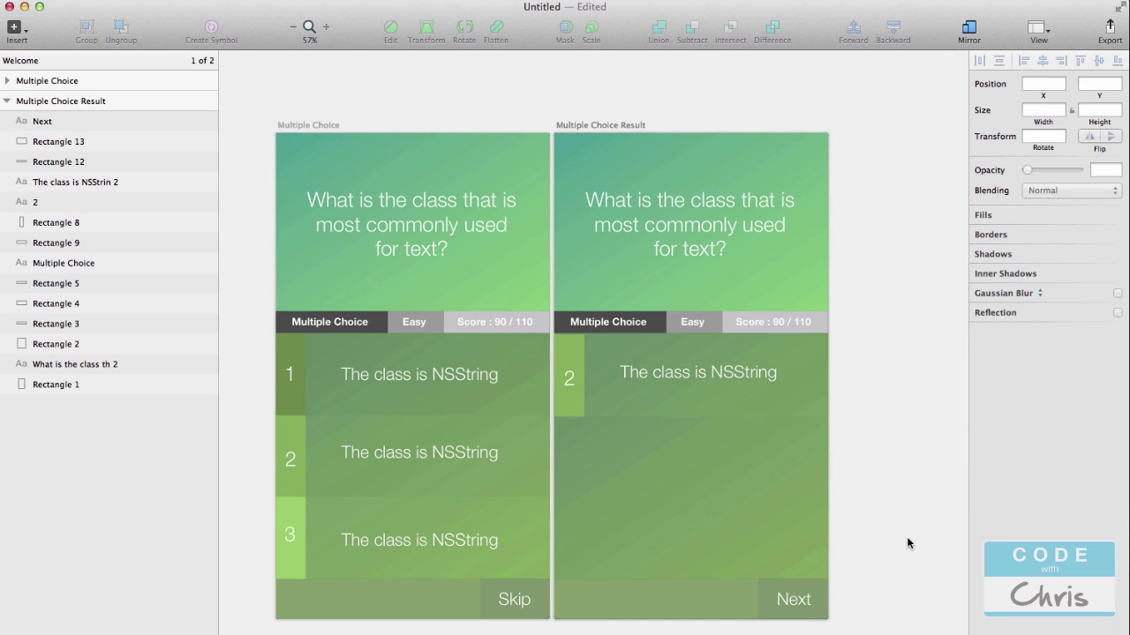